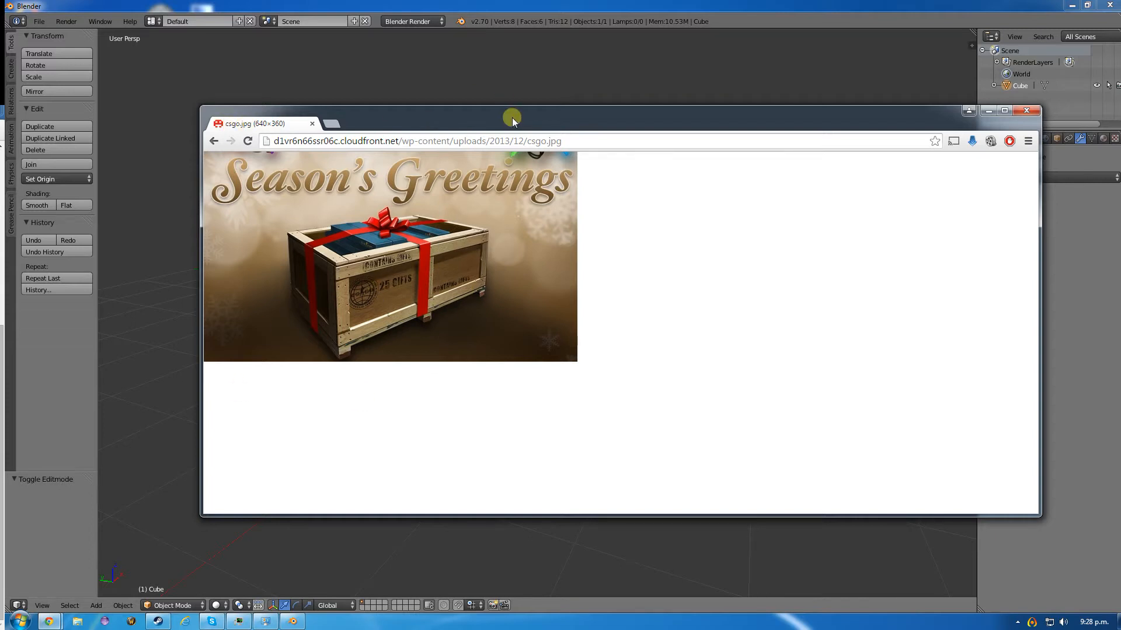
# - Examine the wooden gift crate reference image and clear it from the modelling view
pyautogui.moveTo(513, 117); pyautogui.dragTo(0, 233)
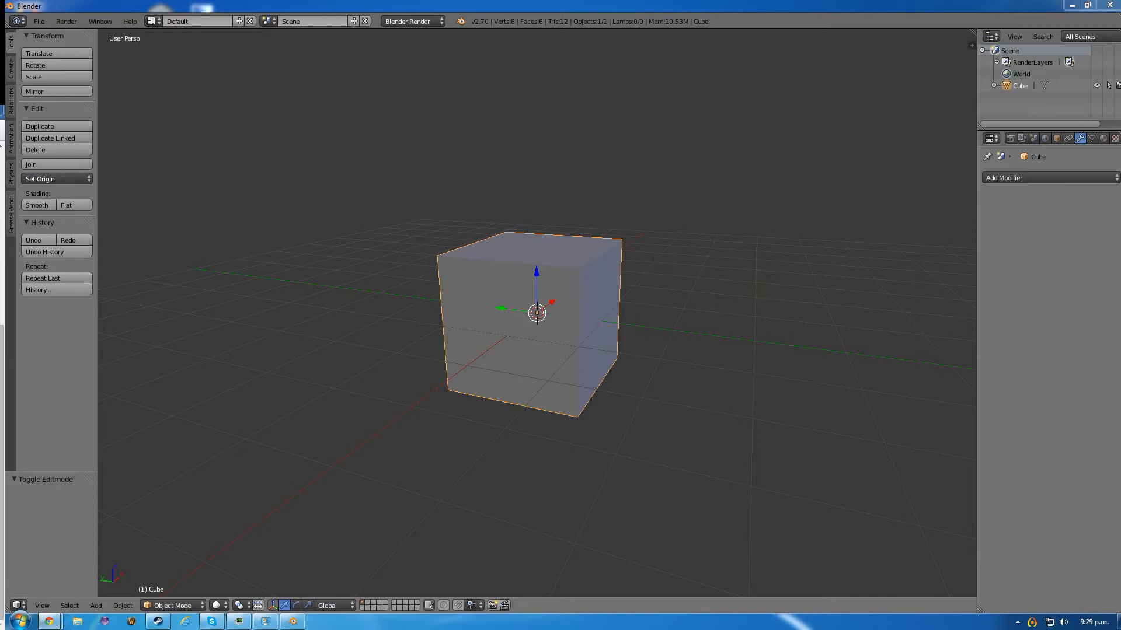
pyautogui.moveTo(0, 233); pyautogui.dragTo(421, 126)
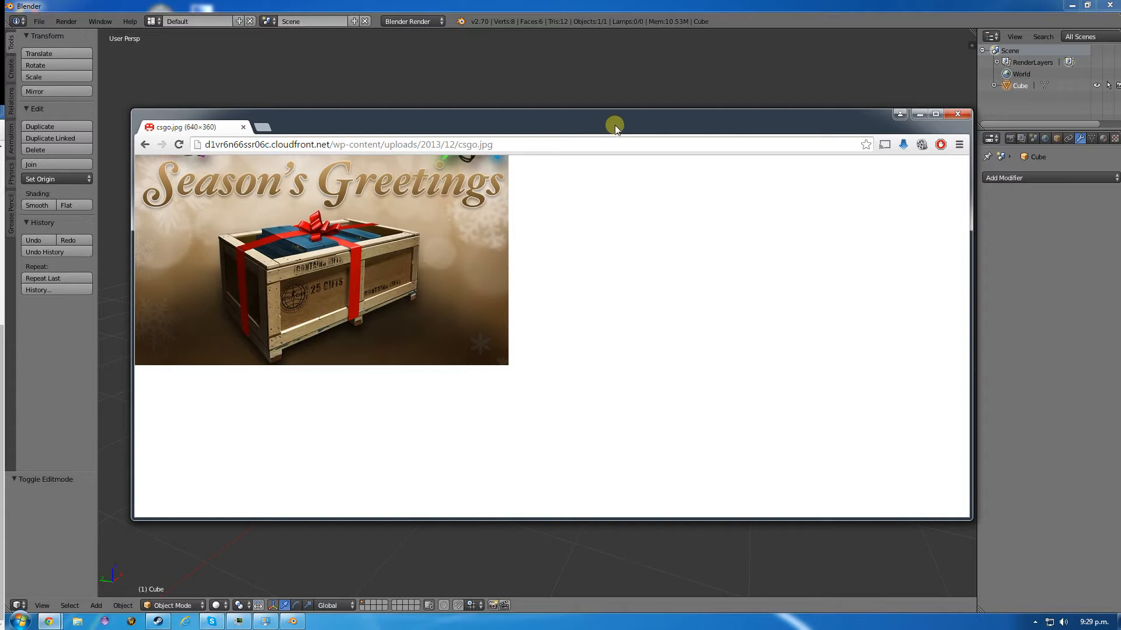
pyautogui.moveTo(615, 125); pyautogui.dragTo(0, 237)
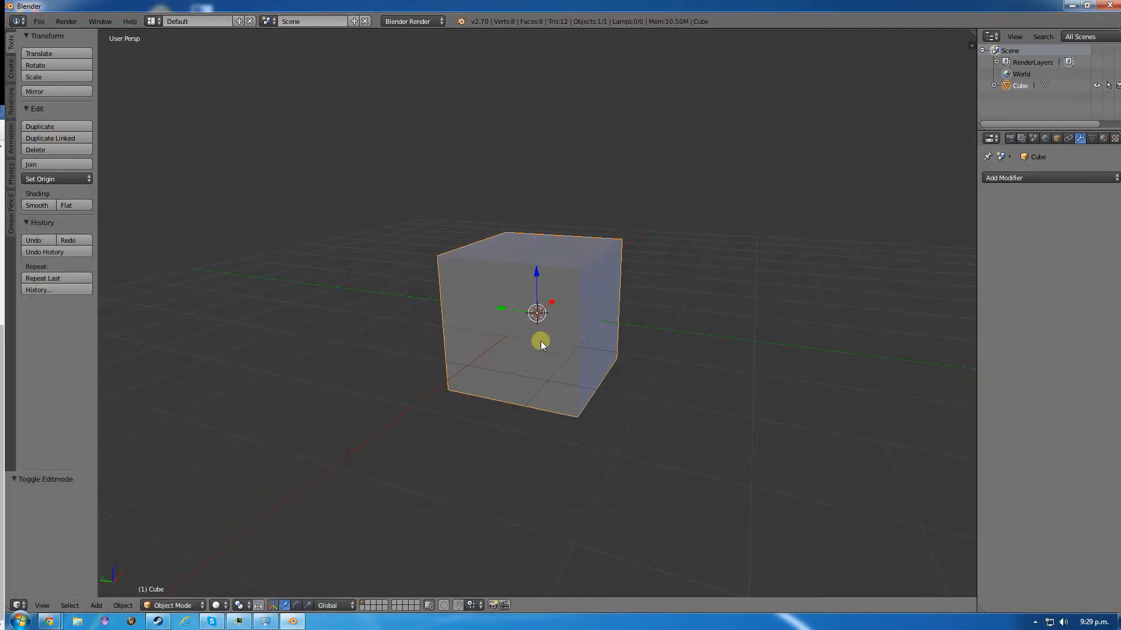
# - Switch the cube to Edit Mode
pyautogui.scroll(-1, 457, 302)
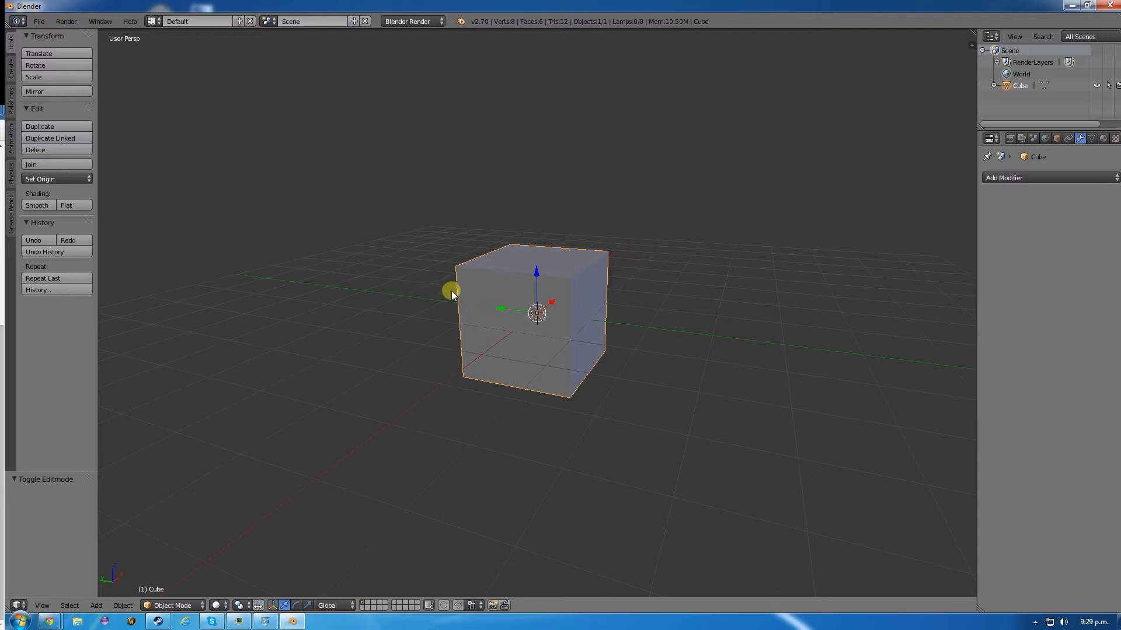
pyautogui.press('Tab')
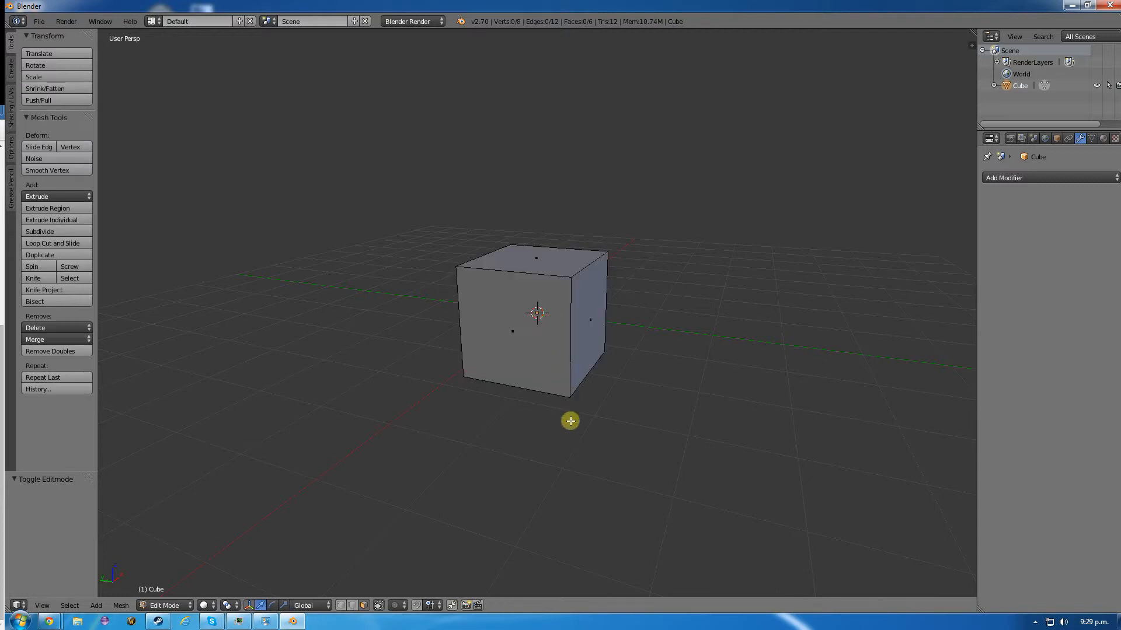
# - Try lengthening the cube by scaling its two opposite end faces about 2.4 times along the Y axis
pyautogui.rightClick(592, 320)
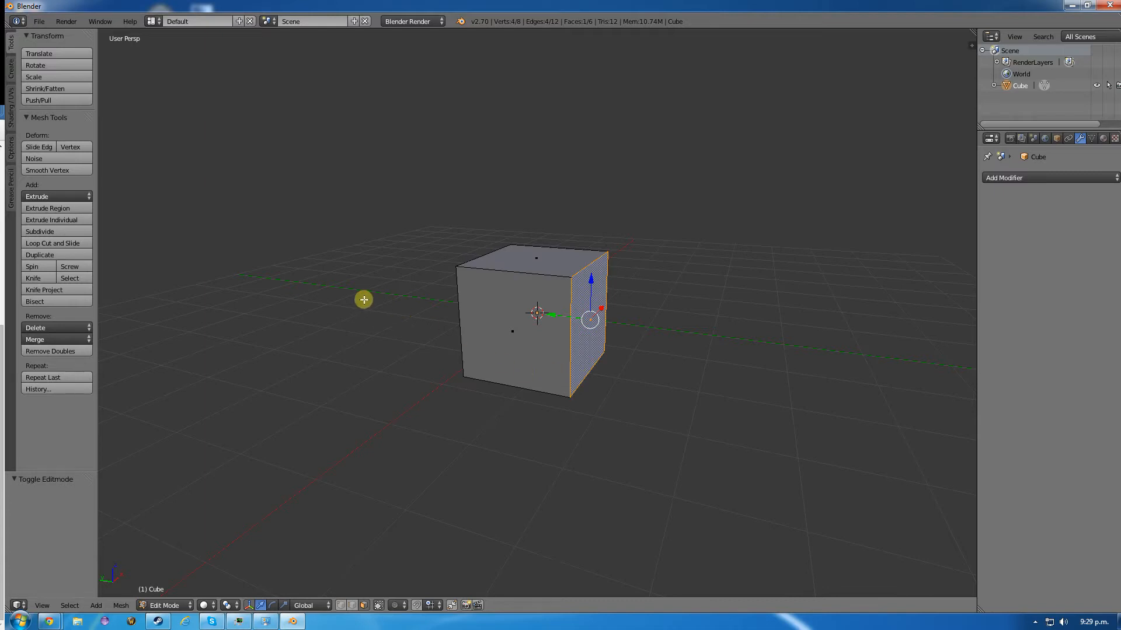
pyautogui.moveTo(363, 301); pyautogui.dragTo(458, 325, button='middle')
pyautogui.keyDown('shift'); pyautogui.rightClick(489, 325); pyautogui.keyUp('shift')
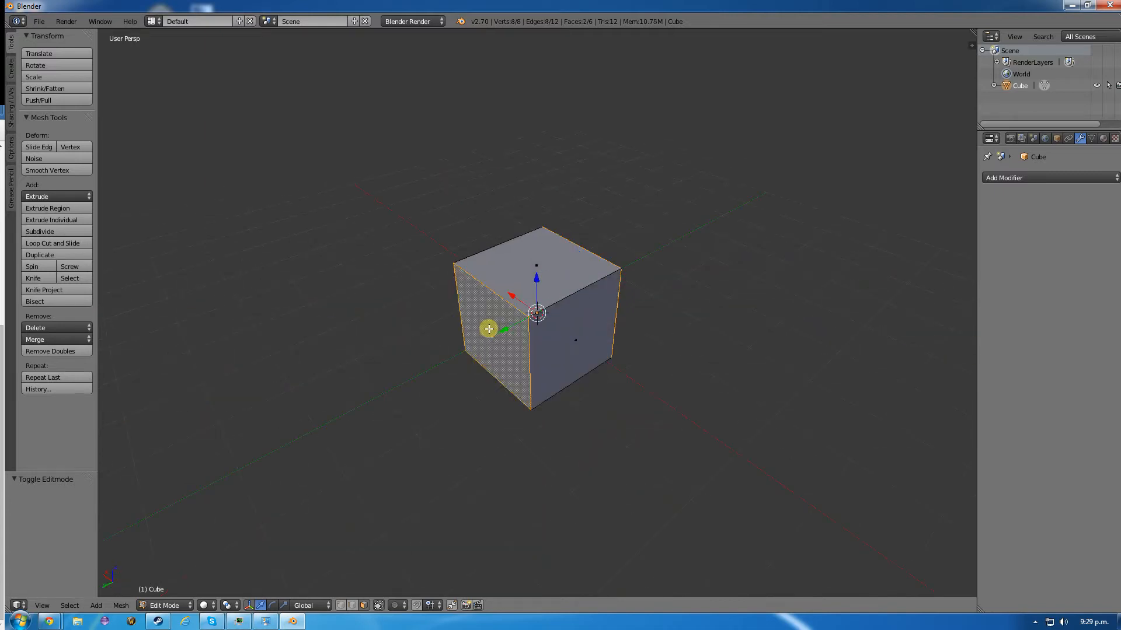
pyautogui.press('s')
pyautogui.rightClick(549, 337)
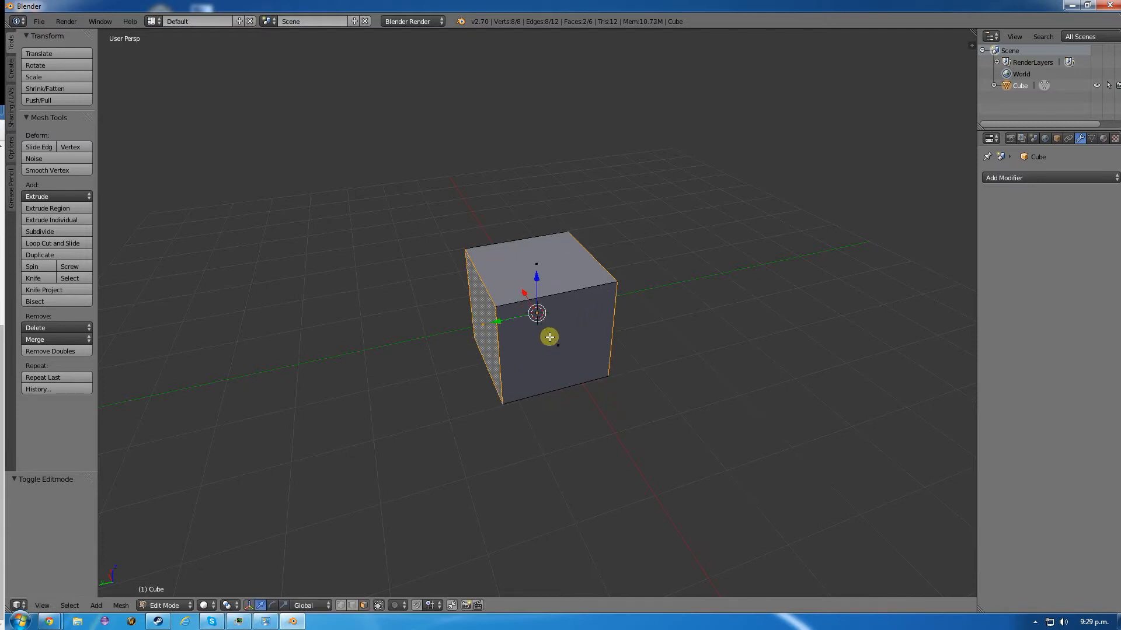
pyautogui.press('s')
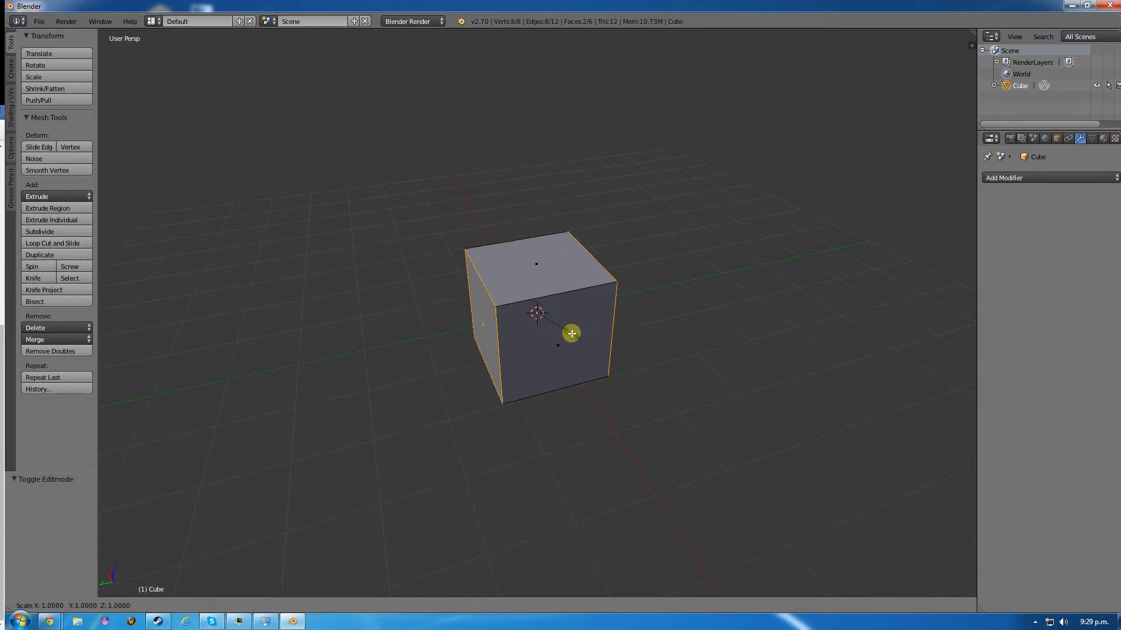
pyautogui.press('y')
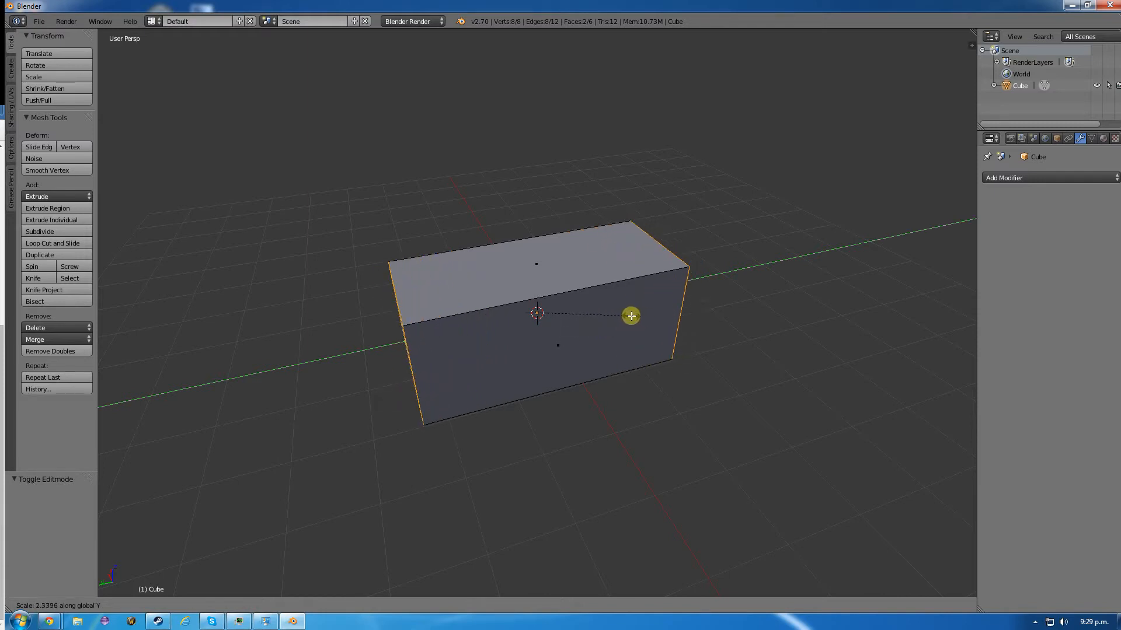
pyautogui.click(633, 316)
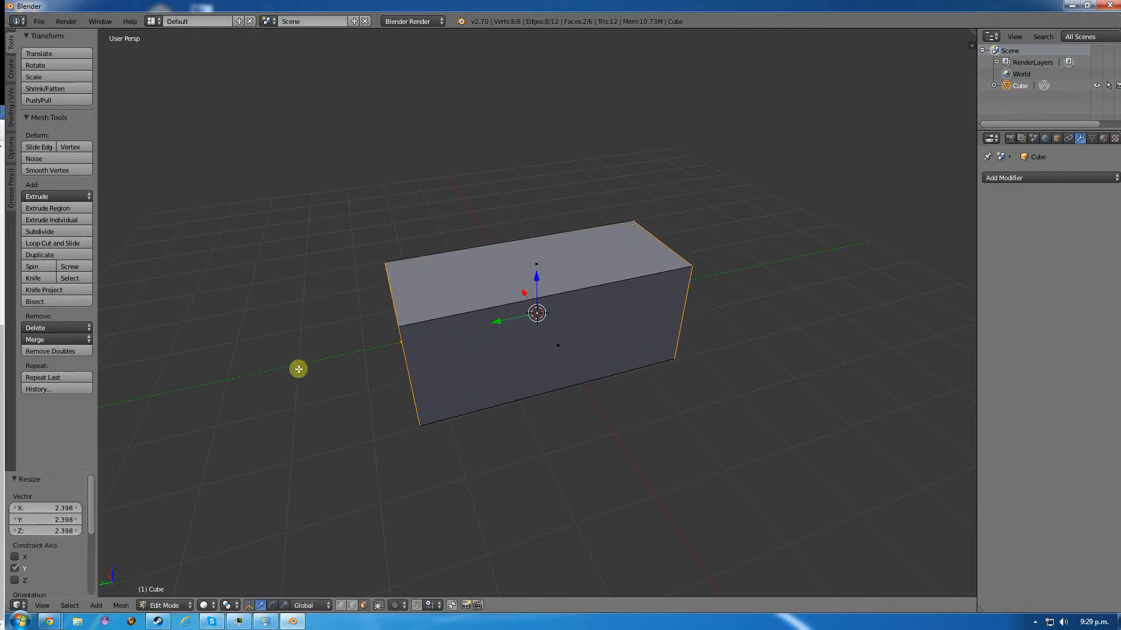
pyautogui.moveTo(518, 355); pyautogui.dragTo(457, 333, button='middle')
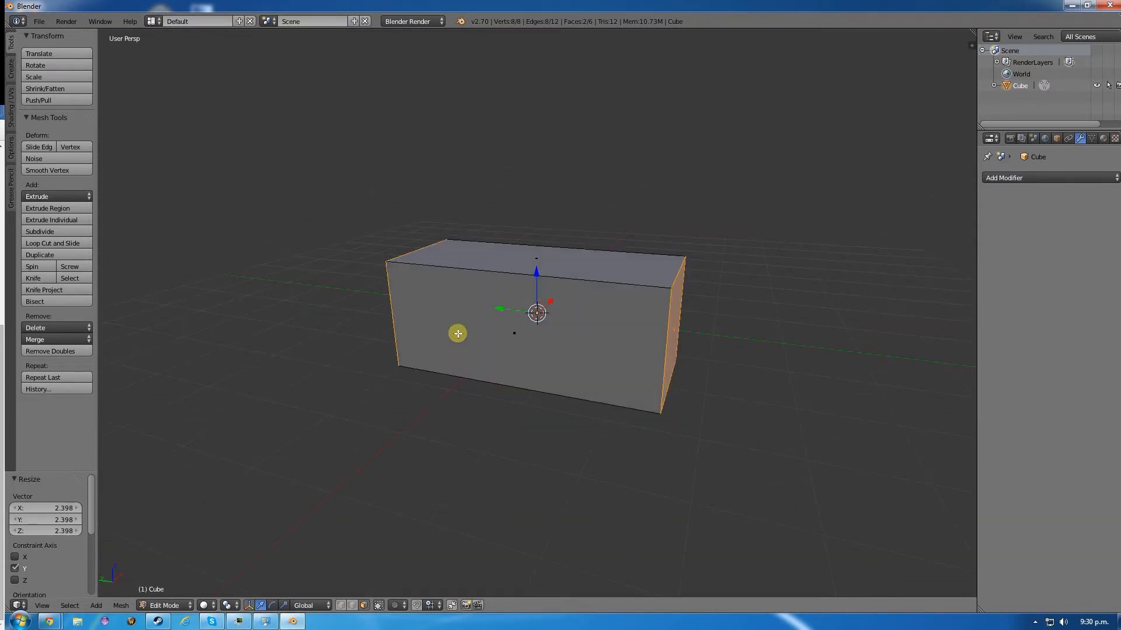
pyautogui.hotkey('ctrl', 'z')
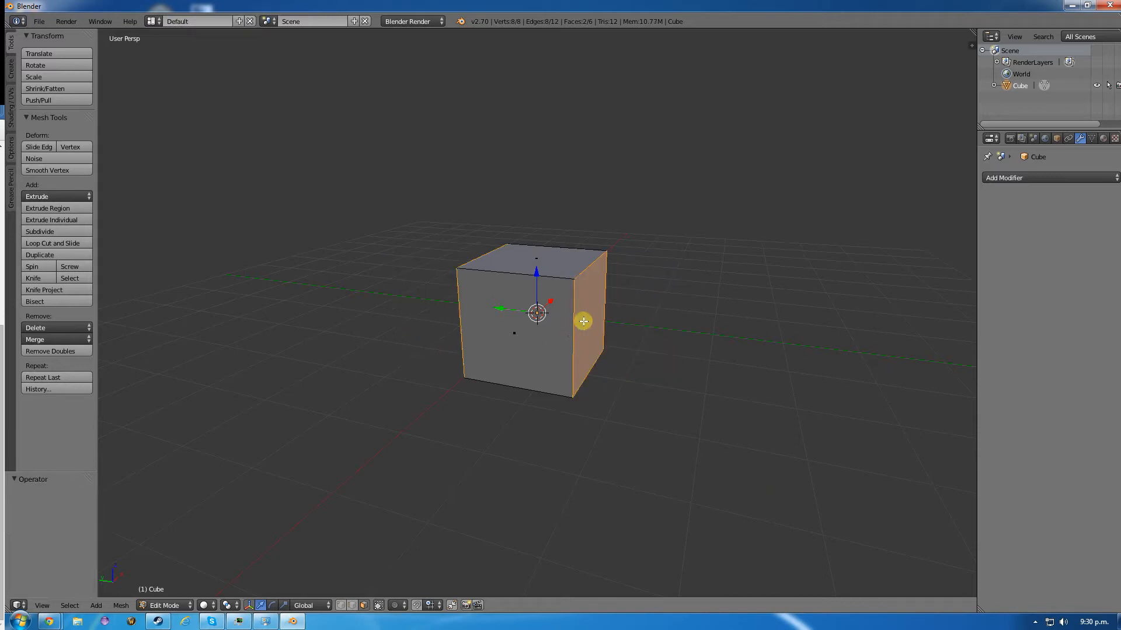
# - Move one end face of the cube about -1.35 along the Y axis and select the opposite end face
pyautogui.rightClick(589, 353)
pyautogui.press('g')
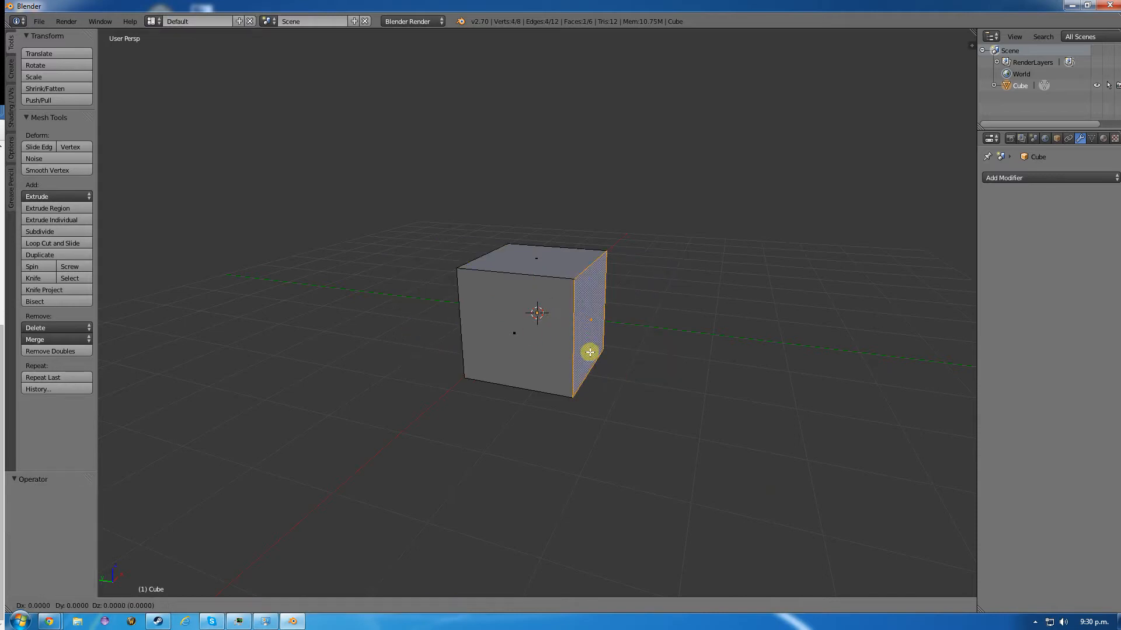
pyautogui.press('y')
pyautogui.click(668, 358)
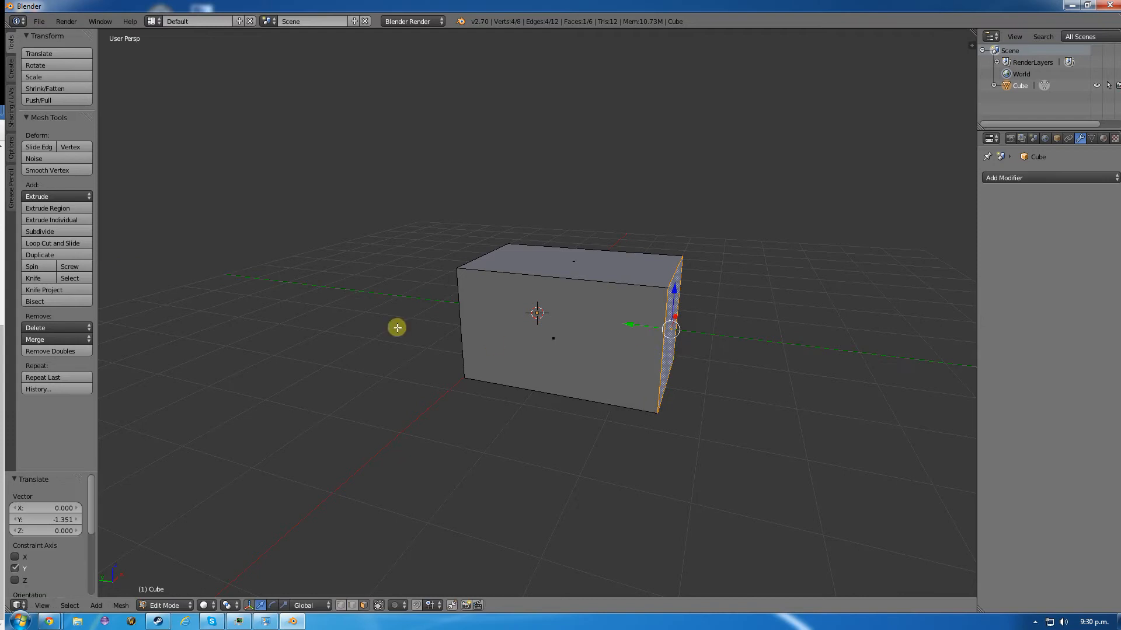
pyautogui.moveTo(395, 325); pyautogui.dragTo(502, 336, button='middle')
pyautogui.rightClick(499, 334)
pyautogui.press('y')
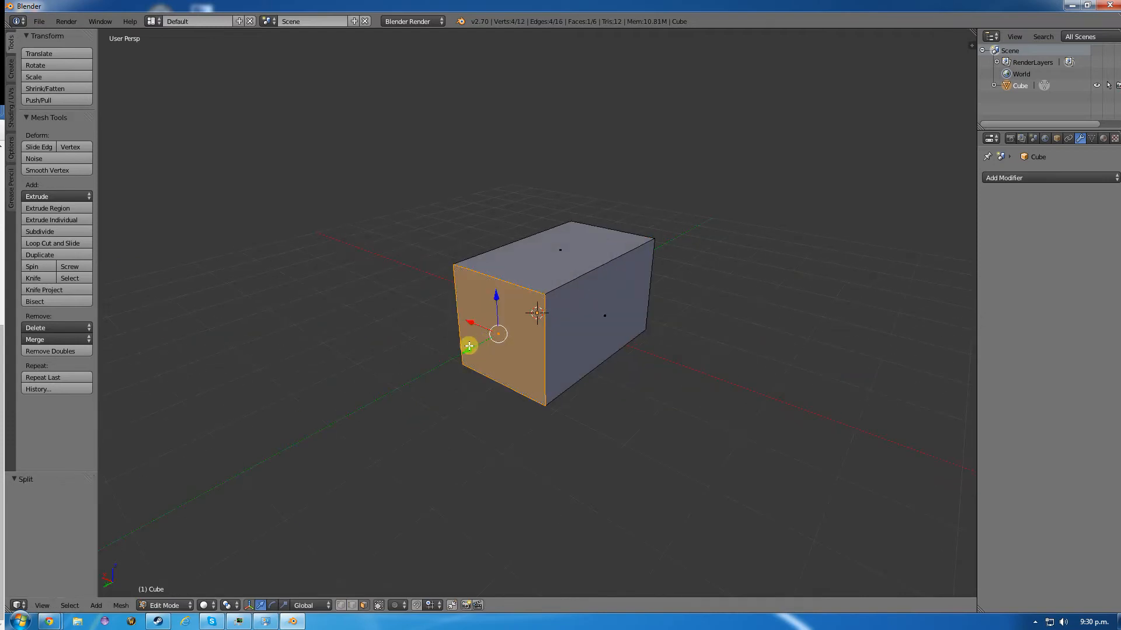
pyautogui.press('g')
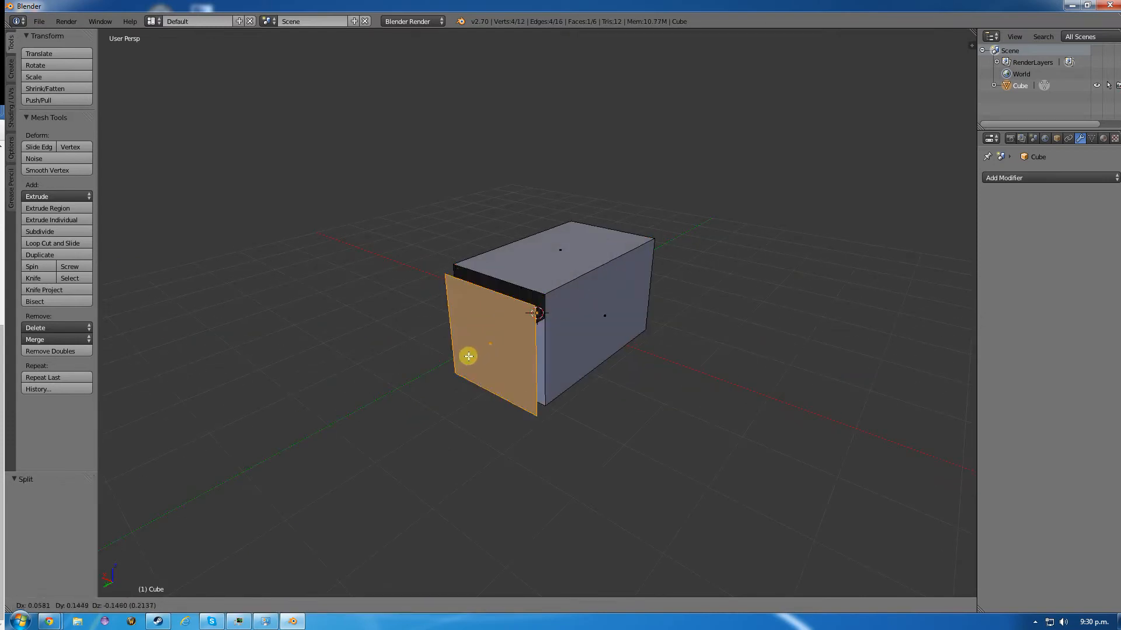
pyautogui.rightClick(441, 363)
pyautogui.hotkey('ctrl', 'z')
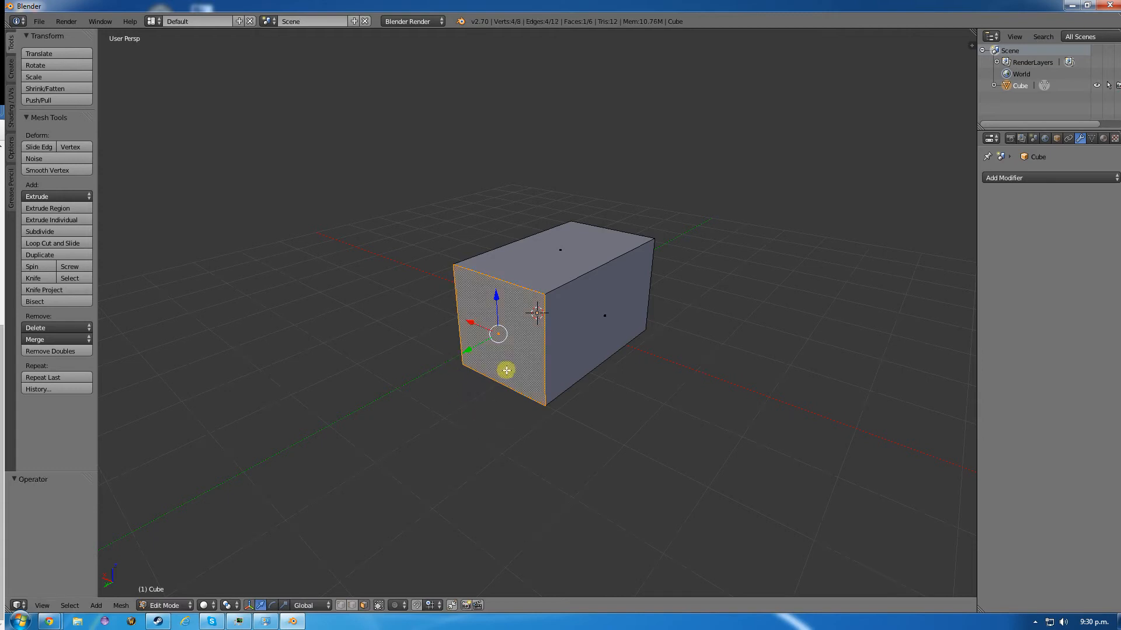
# - Move the selected opposite end face about 1.56 along the Y axis to lengthen the box
pyautogui.press('g')
pyautogui.press('y')
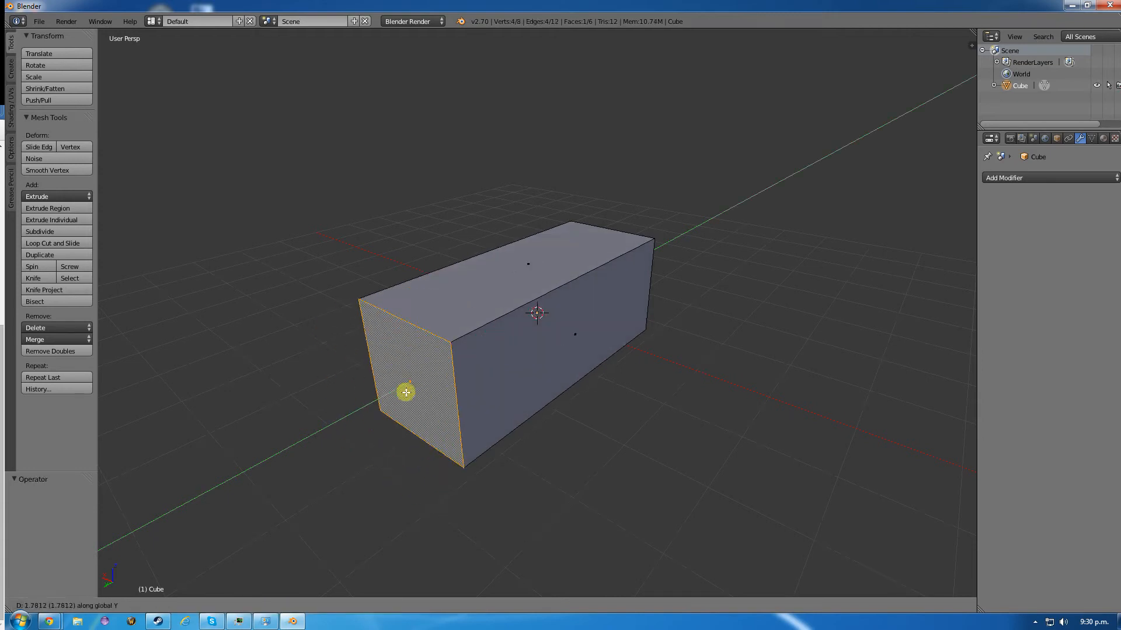
pyautogui.click(415, 384)
pyautogui.moveTo(675, 375); pyautogui.dragTo(623, 371, button='middle')
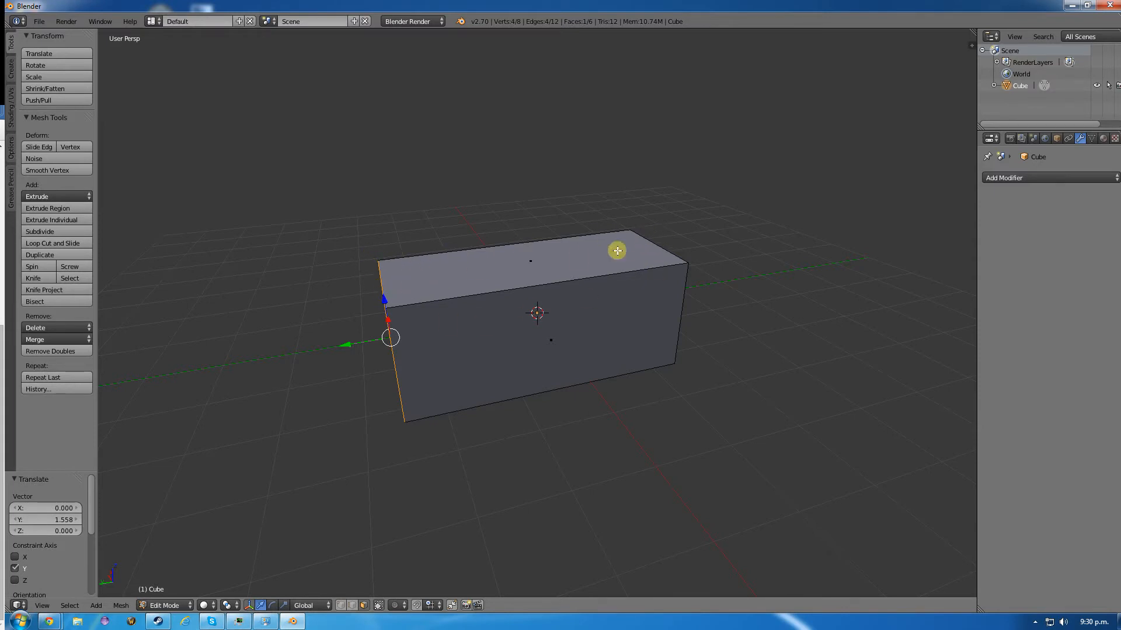
# - Select the top face of the lengthened box
pyautogui.moveTo(259, 263); pyautogui.dragTo(303, 327, button='middle')
pyautogui.rightClick(506, 328)
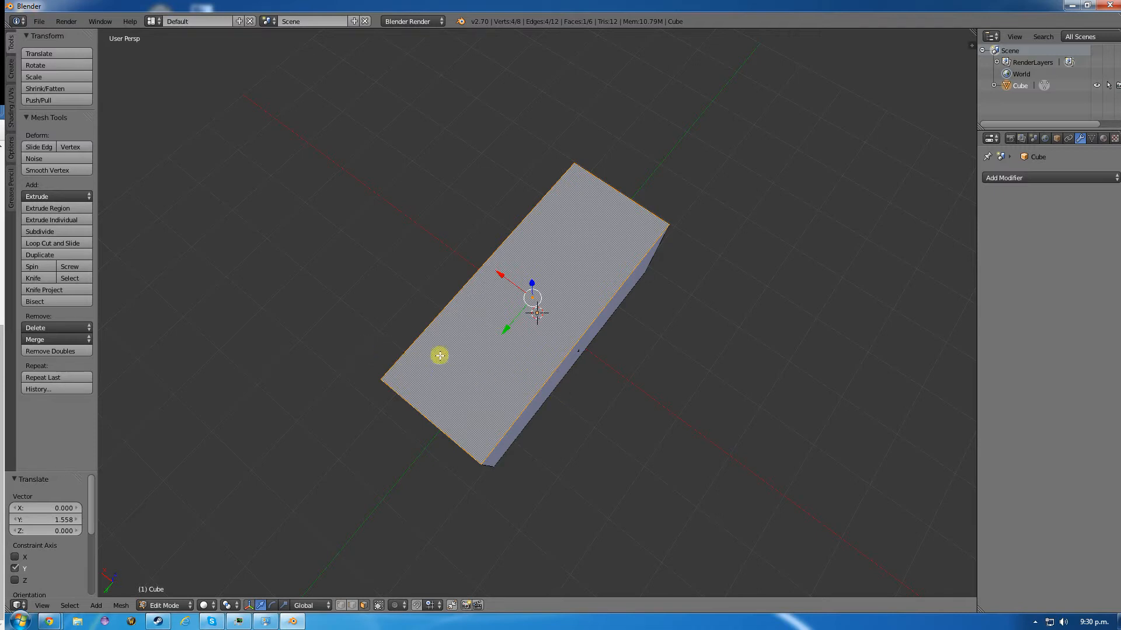
pyautogui.moveTo(437, 355); pyautogui.dragTo(398, 324, button='middle')
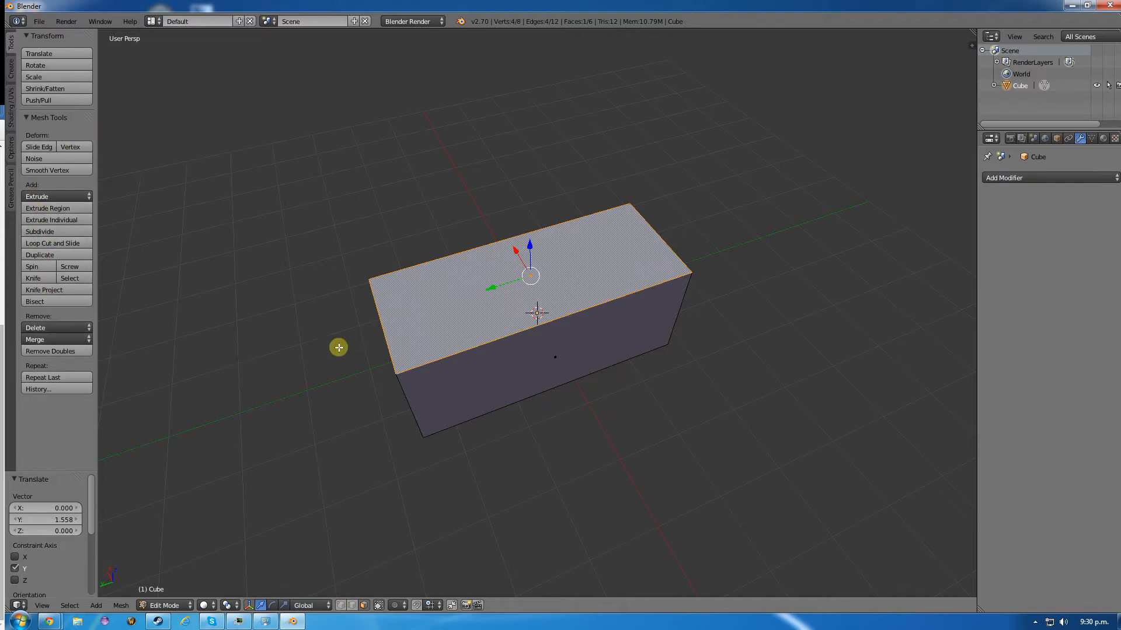
# - Try insetting the top face by about 0.24 and compare the rim with the crate reference image
pyautogui.press('i')
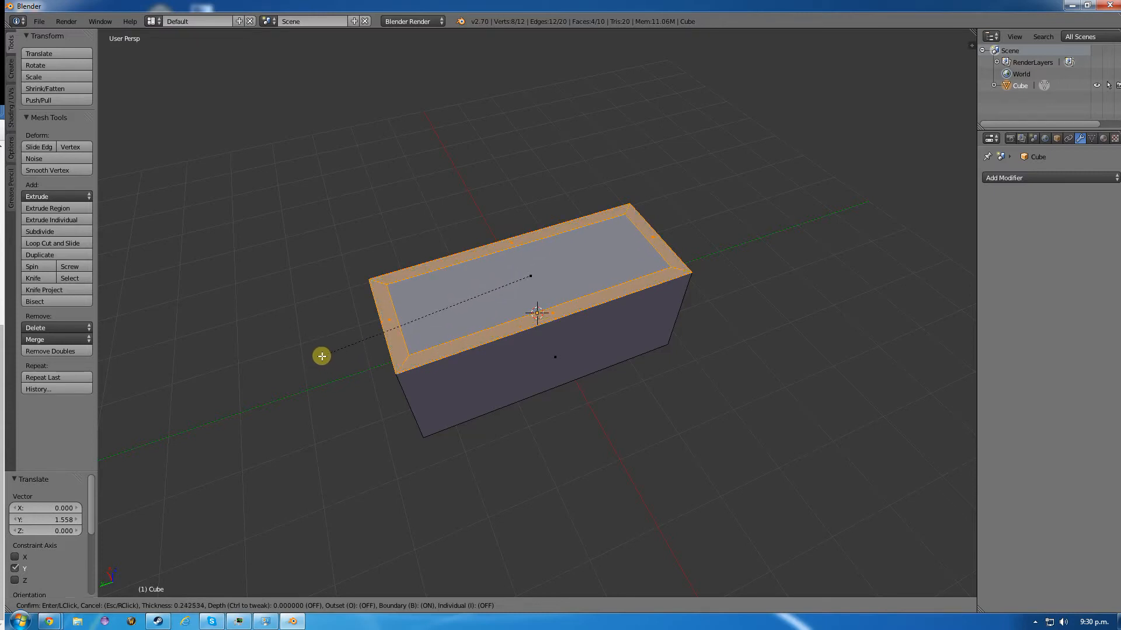
pyautogui.click(322, 356)
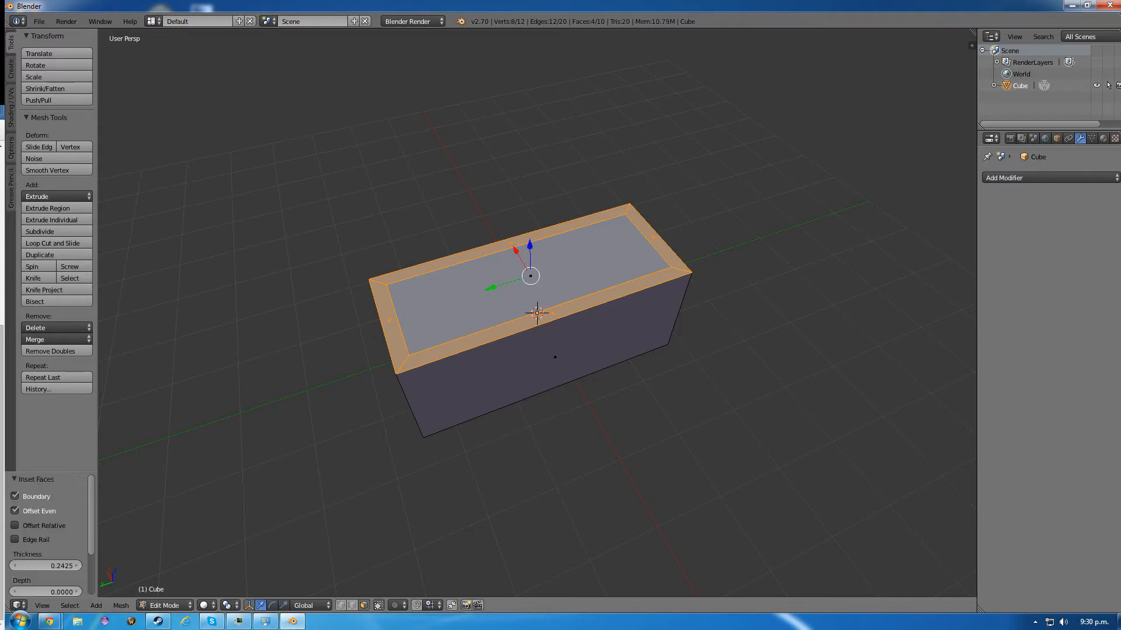
pyautogui.moveTo(0, 233); pyautogui.dragTo(1120, 328)
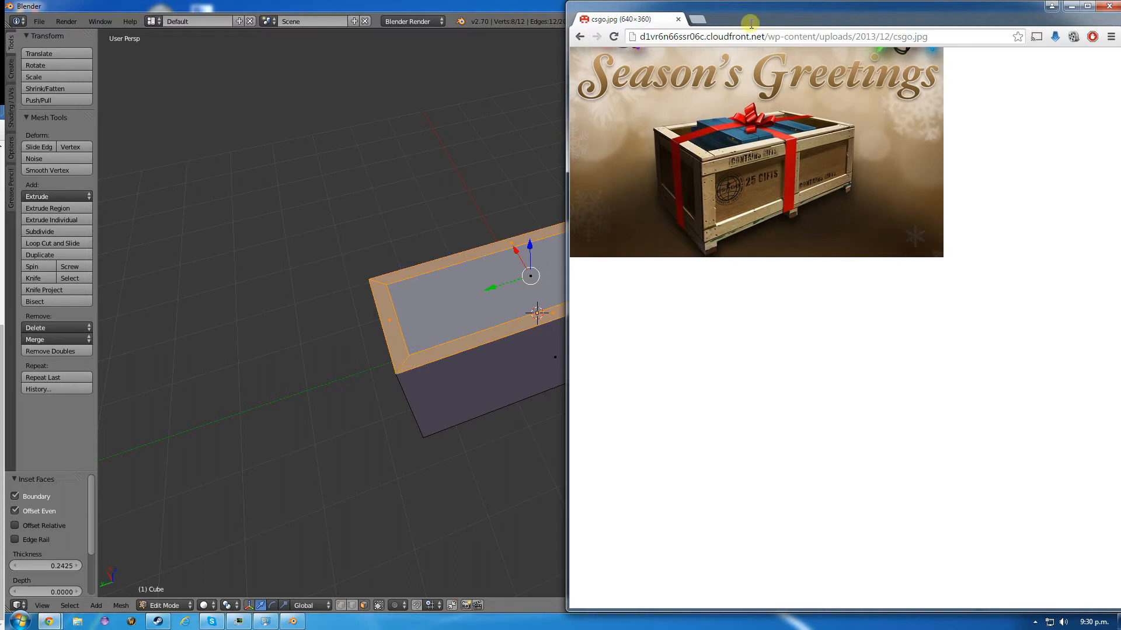
pyautogui.moveTo(762, 9); pyautogui.dragTo(0, 175)
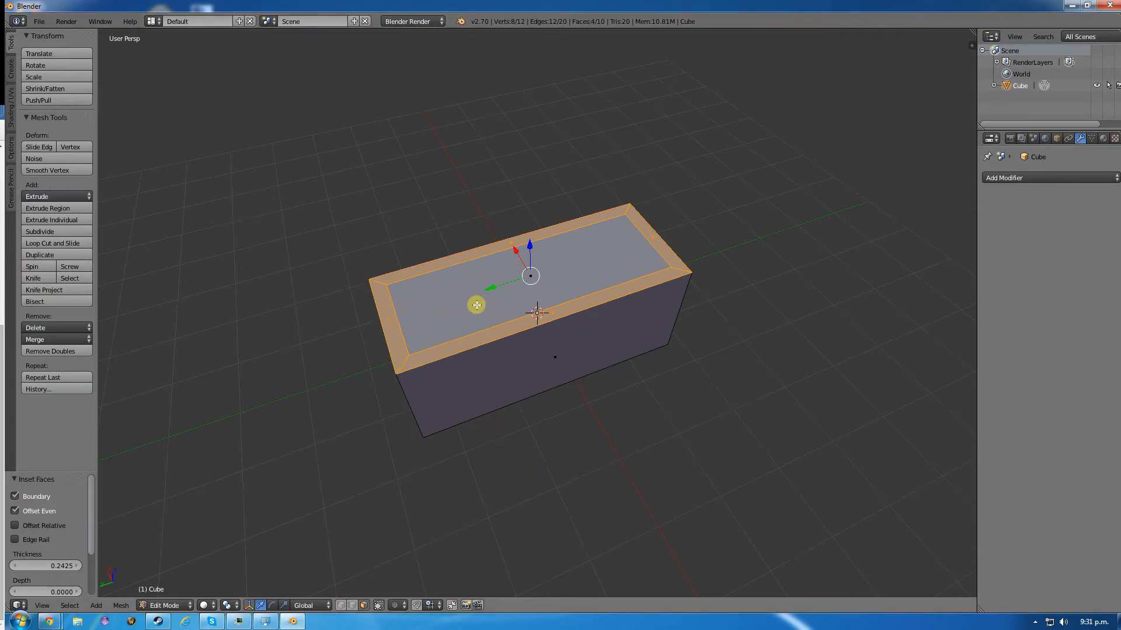
pyautogui.hotkey('ctrl', 'z')
# - Inset the top face by about 0.27 and extrude the inner face about 1.27 downward to hollow the crate
pyautogui.press('i')
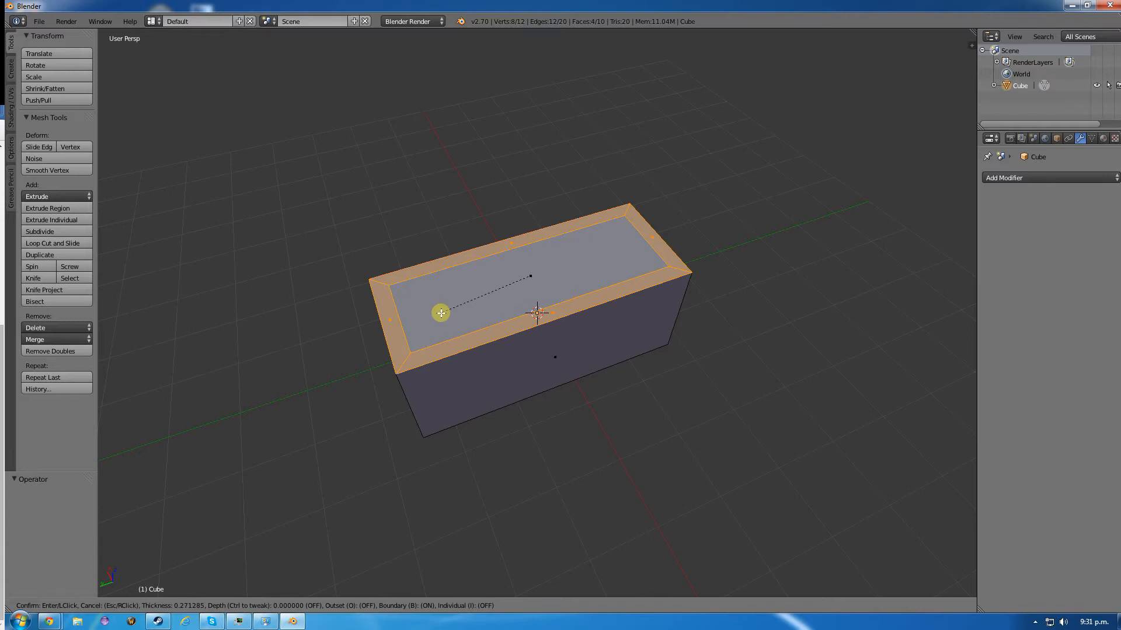
pyautogui.click(440, 313)
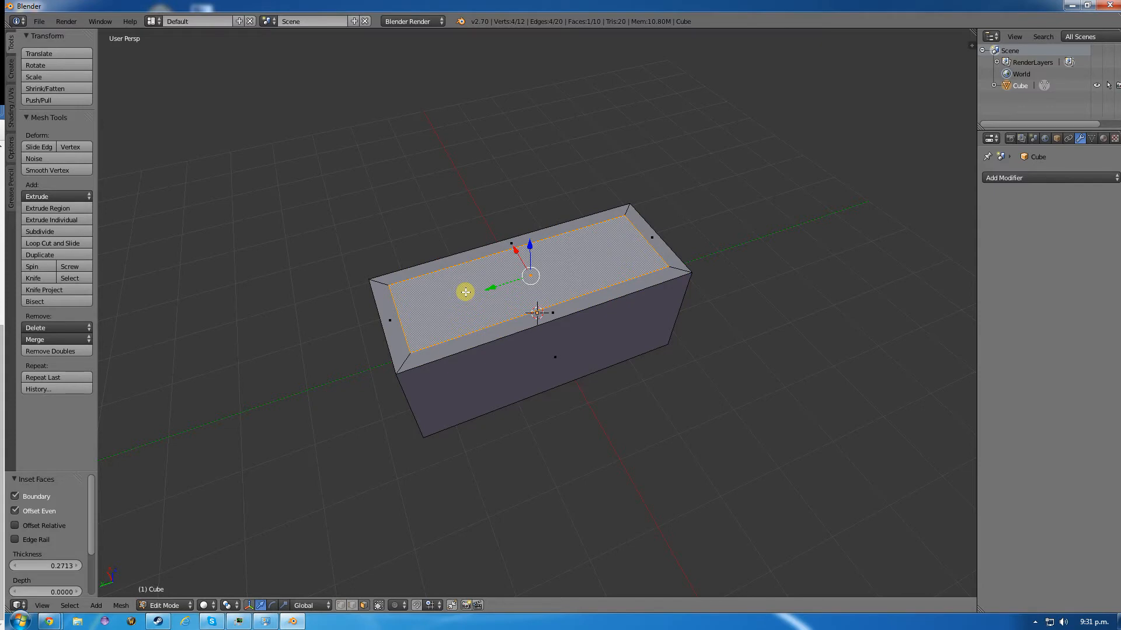
pyautogui.press('e')
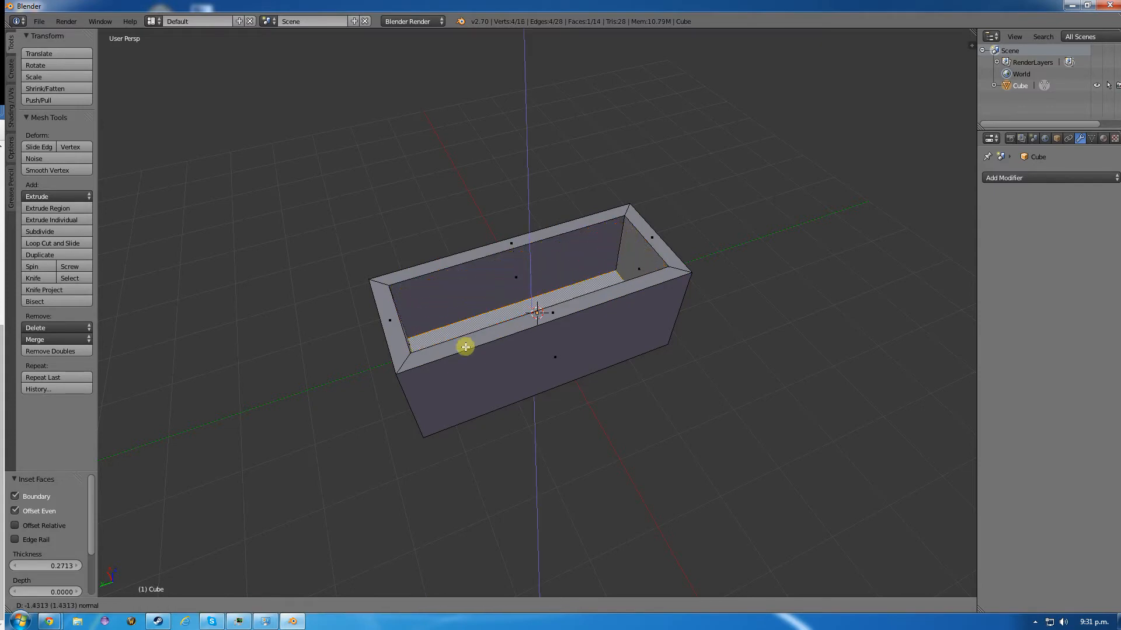
pyautogui.moveTo(467, 302)
pyautogui.mouseDown(button='middle')
pyautogui.moveTo(476, 280)
pyautogui.moveTo(466, 300)
pyautogui.mouseUp(button='middle')
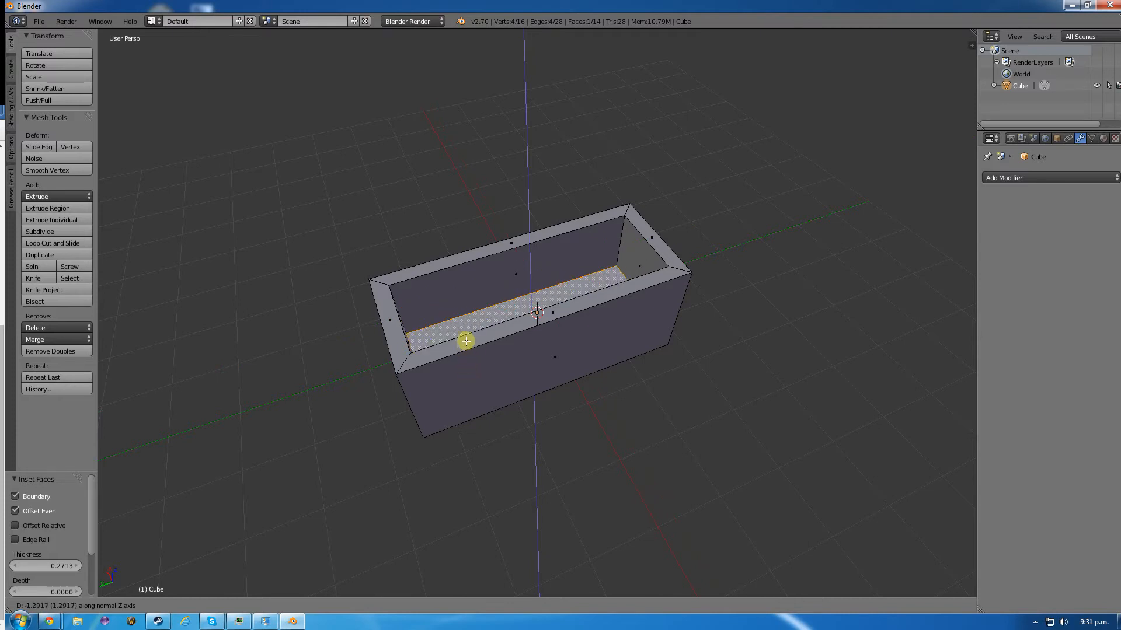
pyautogui.click(464, 340)
pyautogui.moveTo(300, 359); pyautogui.dragTo(529, 206, button='middle')
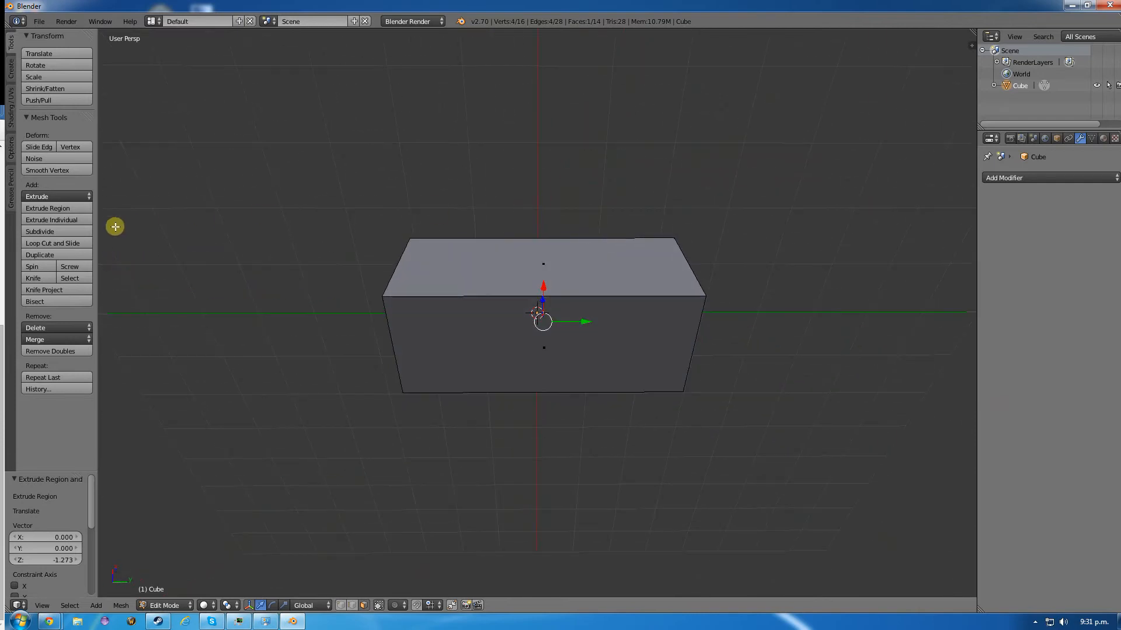
pyautogui.click(43, 245)
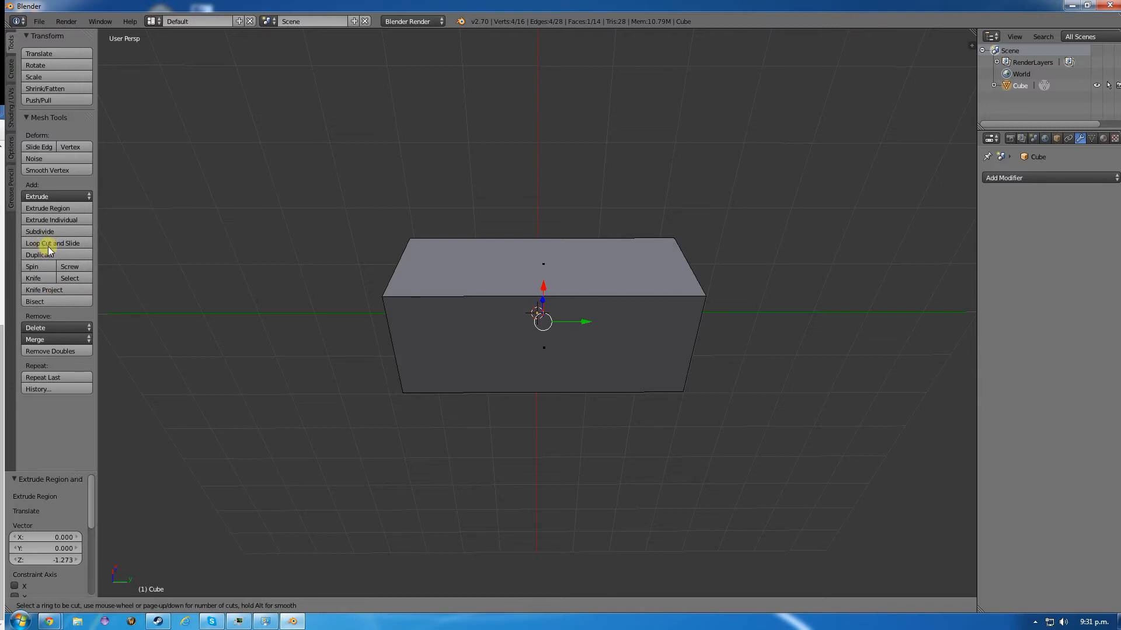
pyautogui.press('Escape')
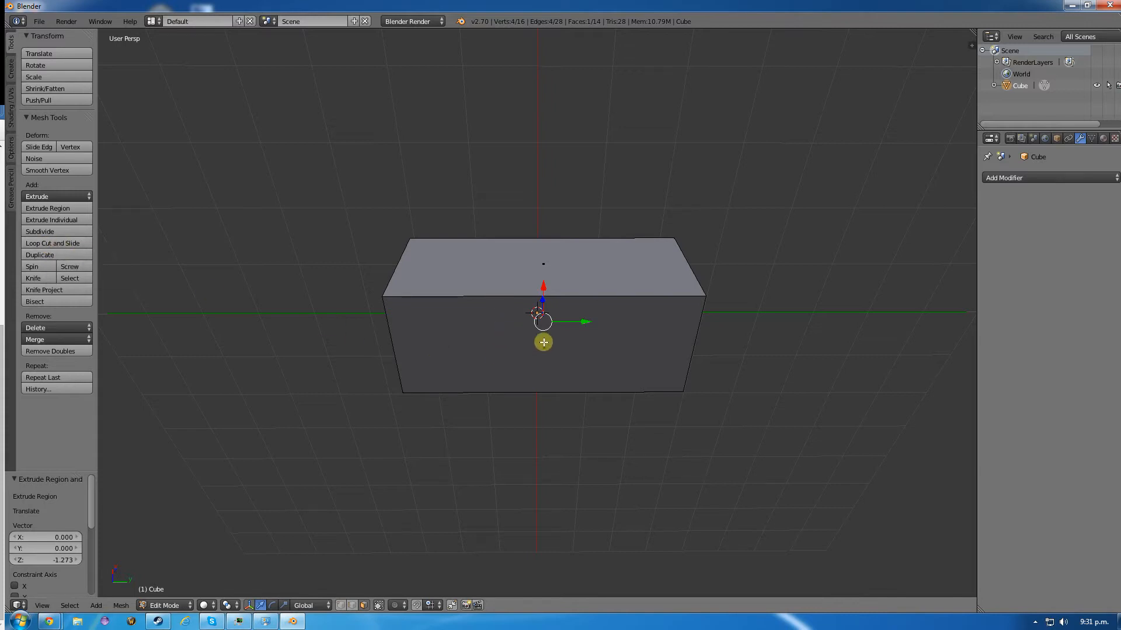
pyautogui.hotkey('ctrl', 'r')
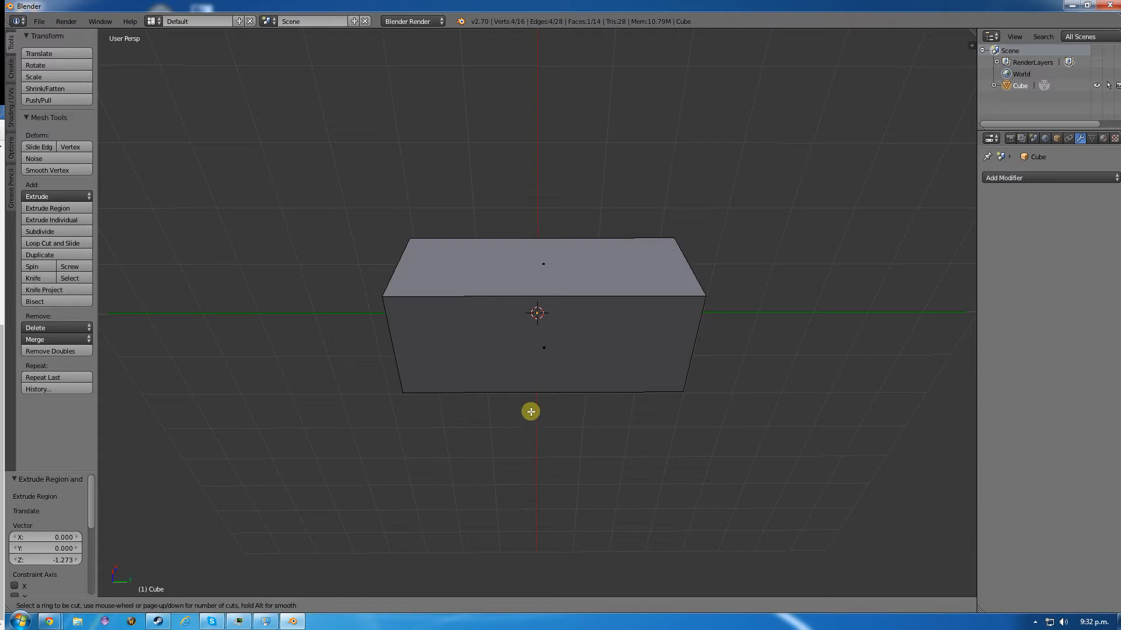
pyautogui.press('Escape')
# - Add a vertical loop cut around the box and slide it about 0.88 toward one end
pyautogui.moveTo(586, 248); pyautogui.dragTo(548, 300, button='middle')
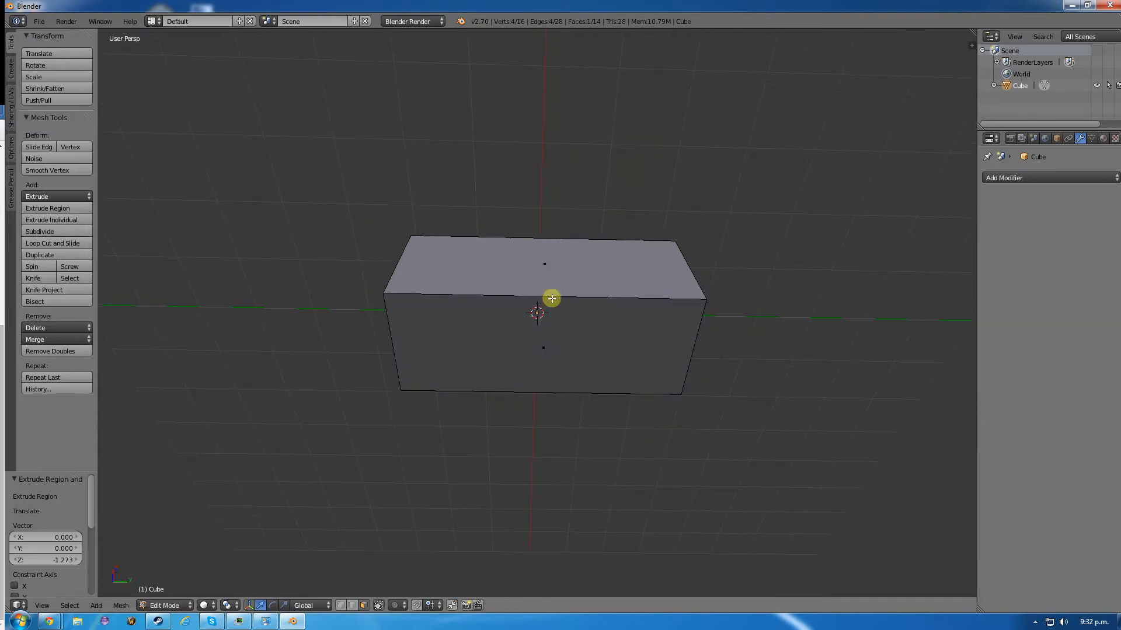
pyautogui.hotkey('ctrl', 'r')
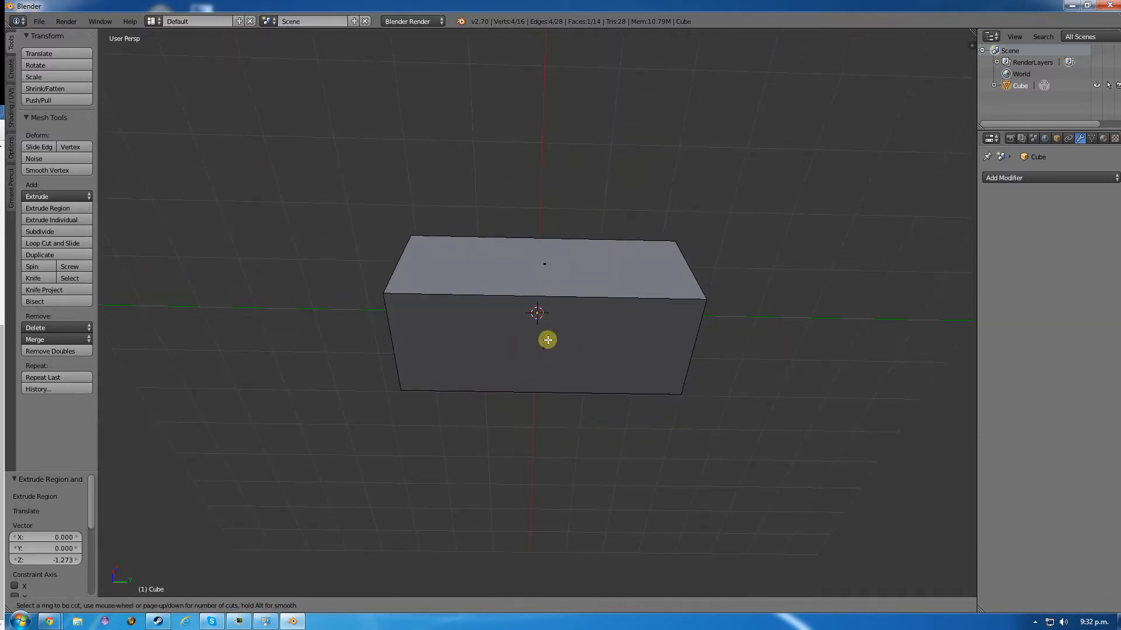
pyautogui.click(543, 296)
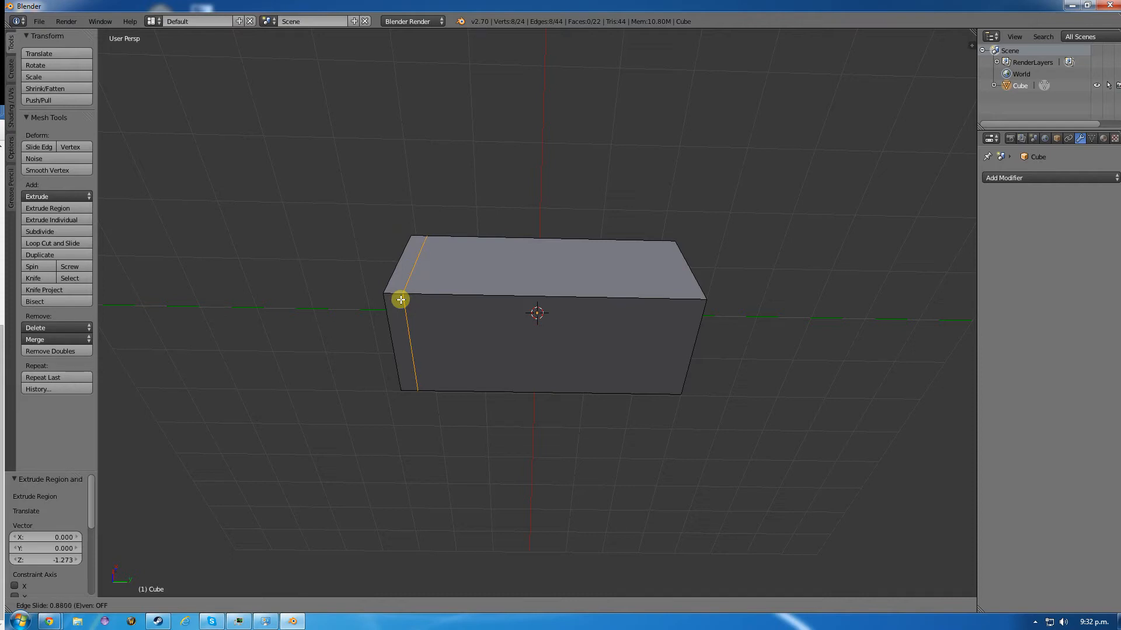
pyautogui.click(402, 299)
pyautogui.moveTo(388, 213); pyautogui.dragTo(385, 382, button='middle')
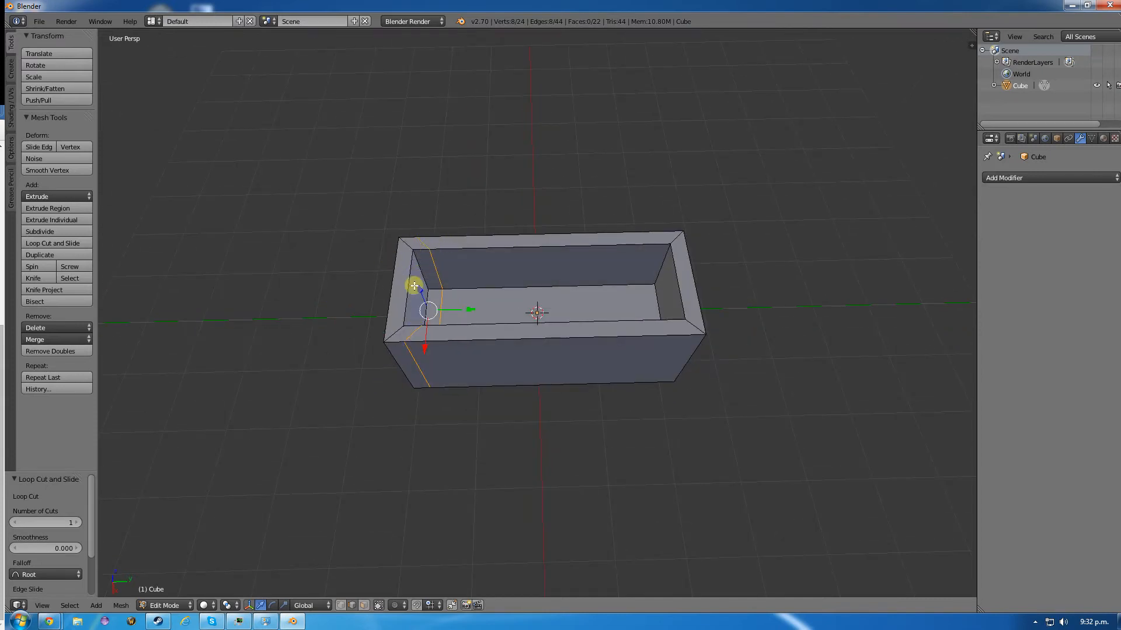
pyautogui.moveTo(516, 385); pyautogui.dragTo(514, 211, button='middle')
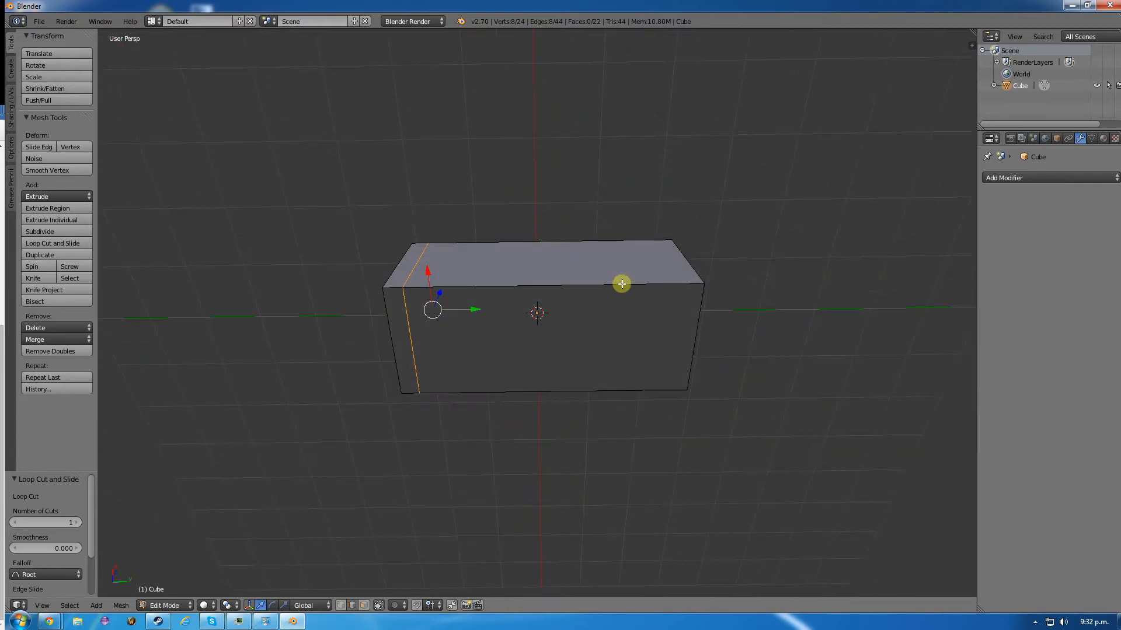
# - Add a vertical loop cut near the opposite end of the box, sliding it to a factor of about -0.85
pyautogui.hotkey('ctrl', 'r')
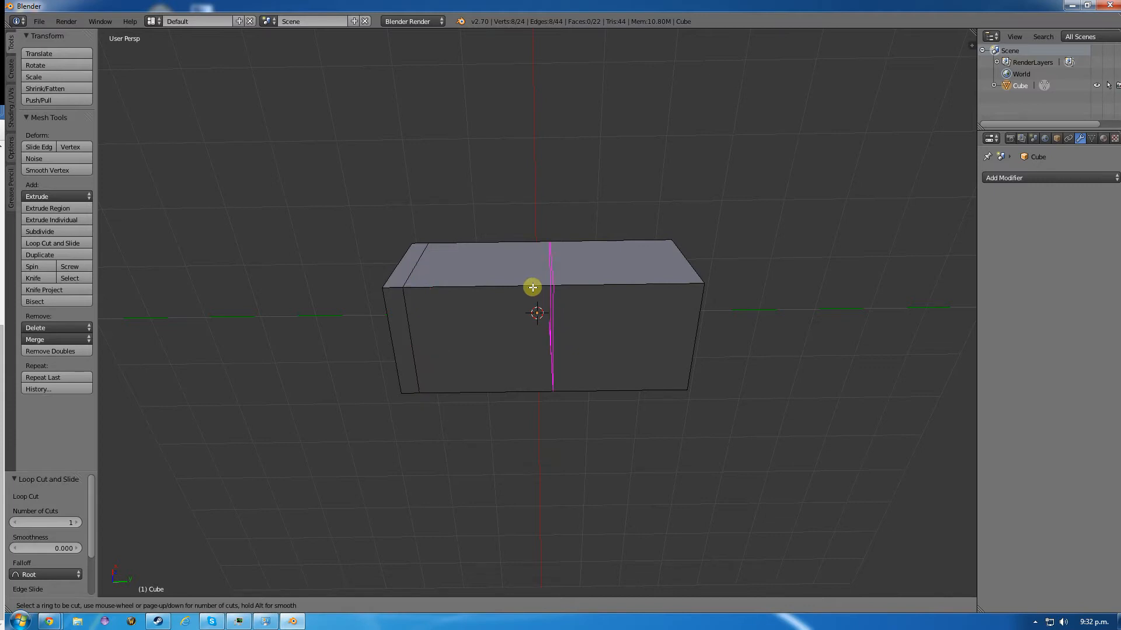
pyautogui.click(549, 286)
pyautogui.click(558, 288)
pyautogui.press('g')
pyautogui.press('g')
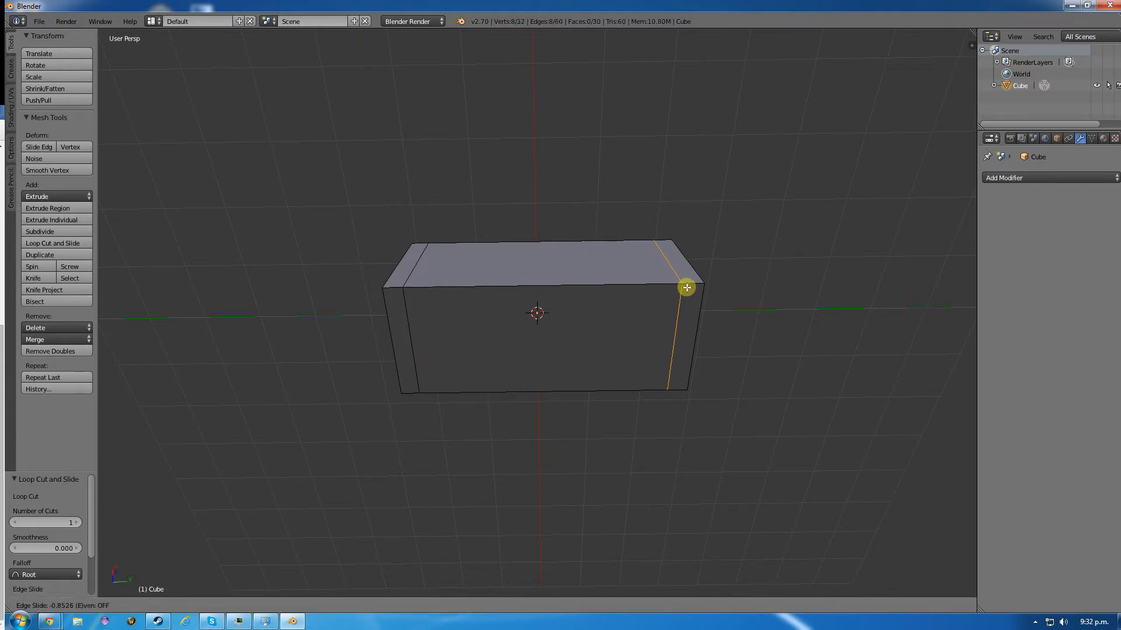
pyautogui.click(688, 286)
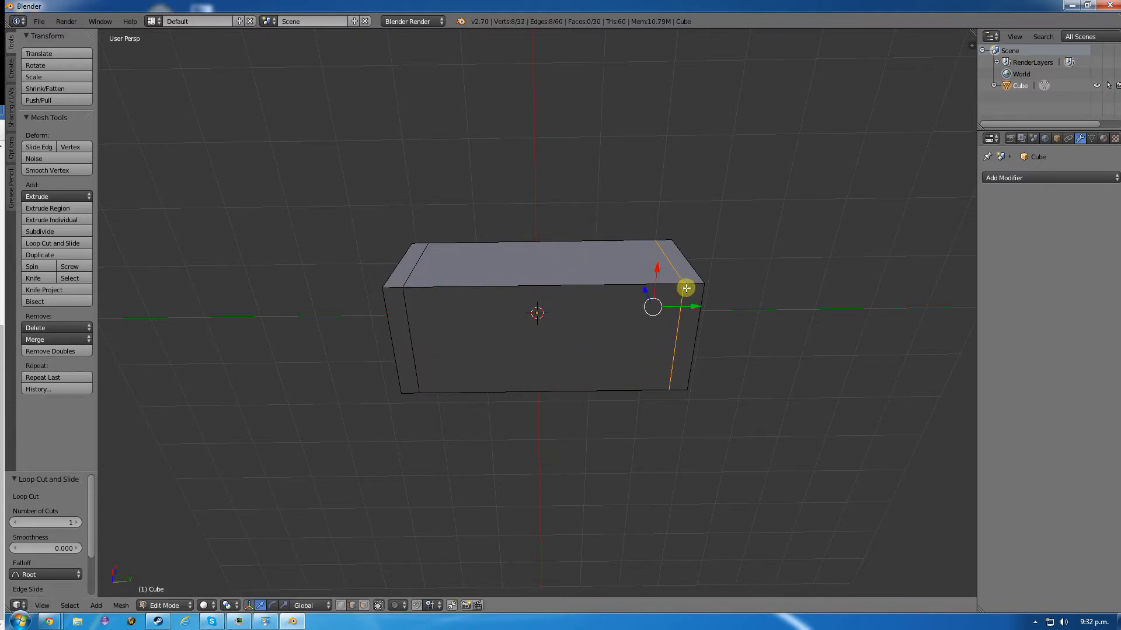
# - Add two vertical loop cuts flanking the box's middle, with slide factors of about 0.14 and 0.69, to form a narrow central band
pyautogui.hotkey('ctrl', 'r')
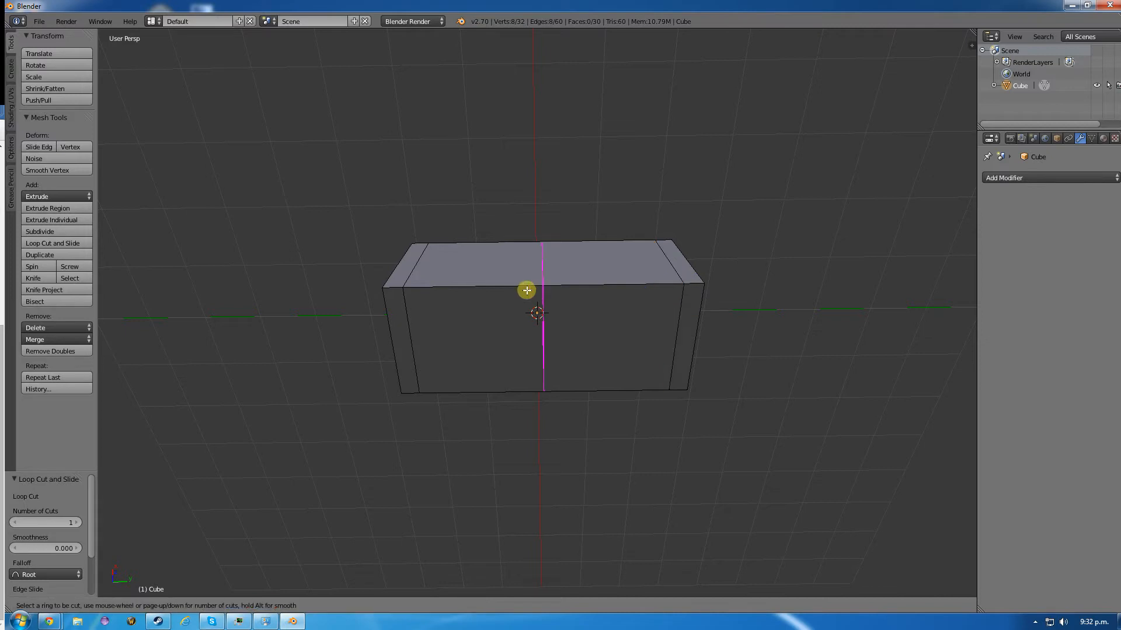
pyautogui.click(539, 286)
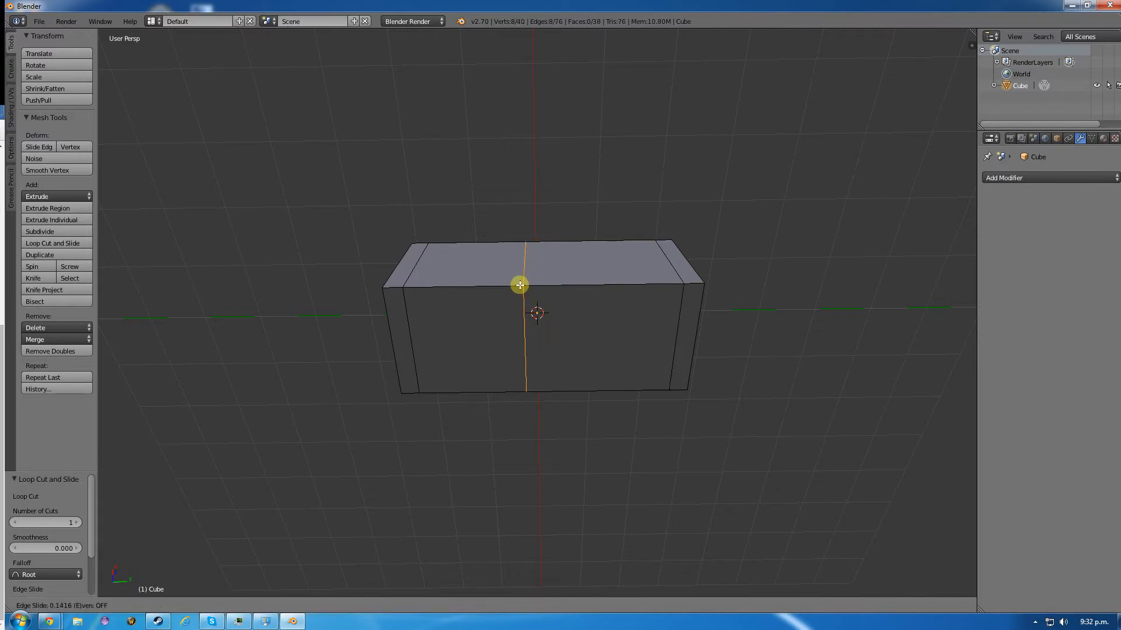
pyautogui.click(519, 285)
pyautogui.hotkey('ctrl', 'r')
pyautogui.click(584, 285)
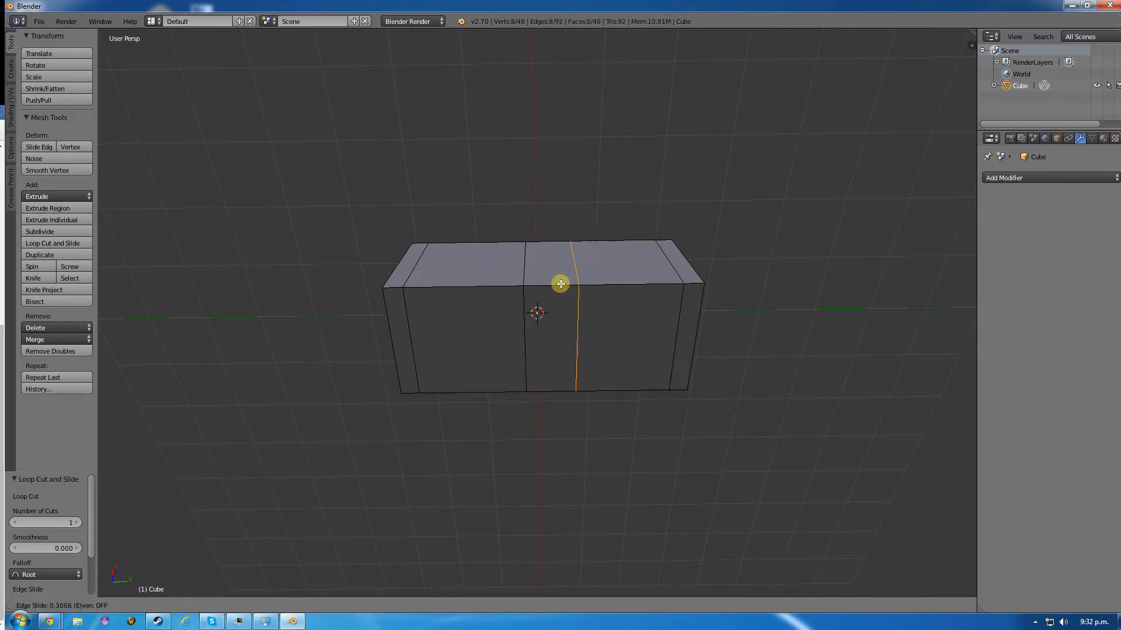
pyautogui.click(529, 283)
pyautogui.moveTo(492, 173)
pyautogui.mouseDown(button='middle')
pyautogui.moveTo(495, 280)
pyautogui.moveTo(485, 252)
pyautogui.moveTo(490, 230)
pyautogui.moveTo(500, 300)
pyautogui.moveTo(476, 413)
pyautogui.moveTo(502, 252)
pyautogui.moveTo(500, 173)
pyautogui.moveTo(492, 186)
pyautogui.mouseUp(button='middle')
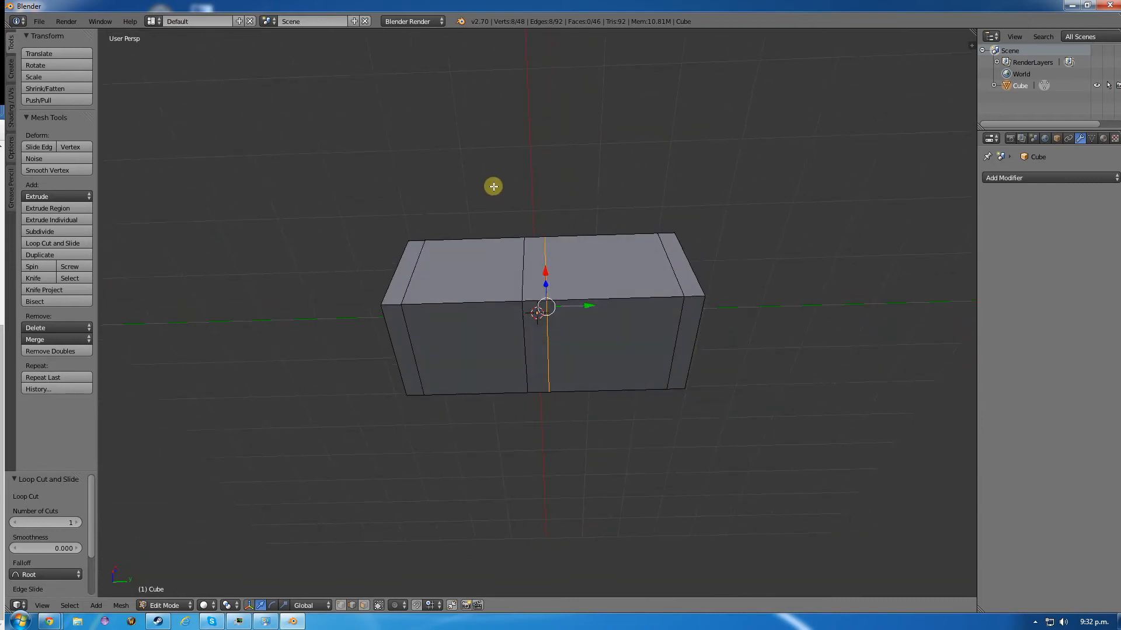
pyautogui.press('a')
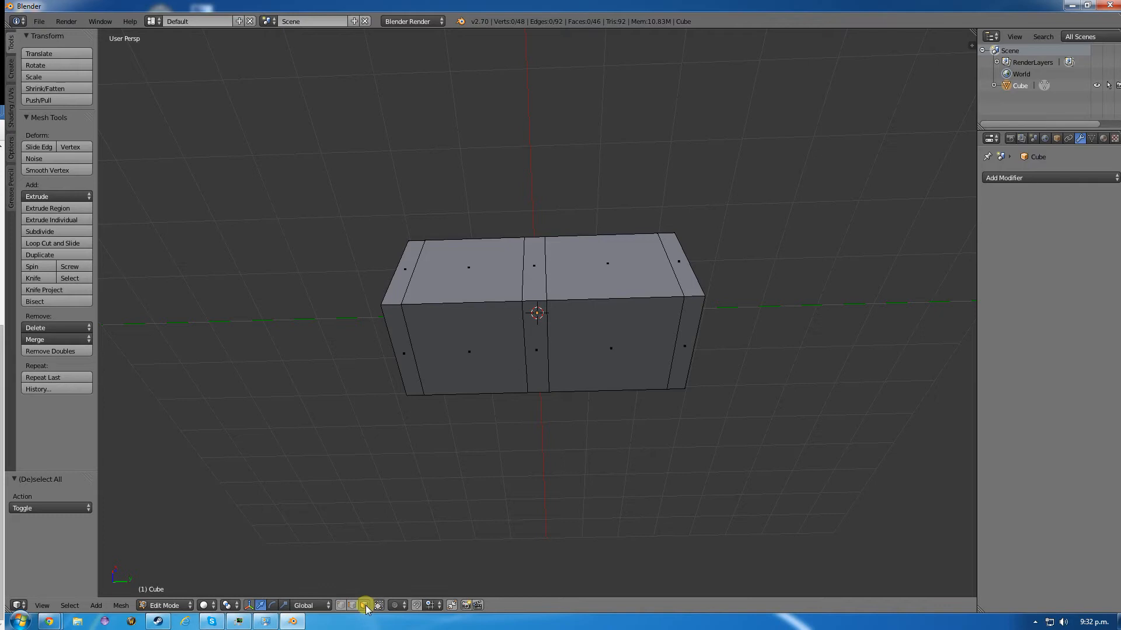
pyautogui.rightClick(469, 353)
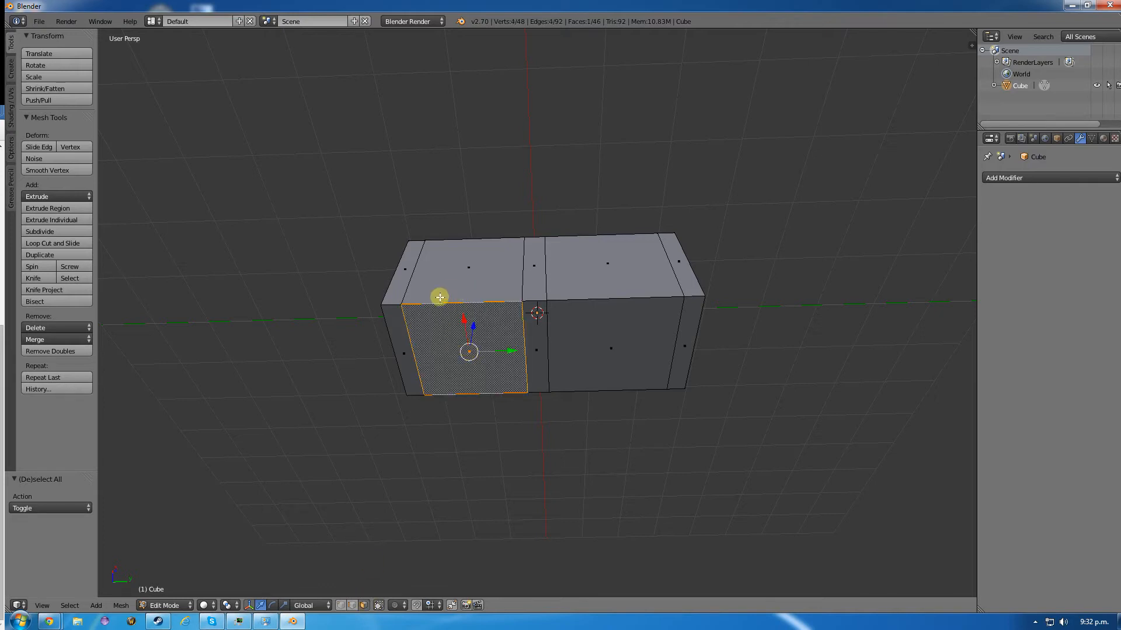
pyautogui.press('e')
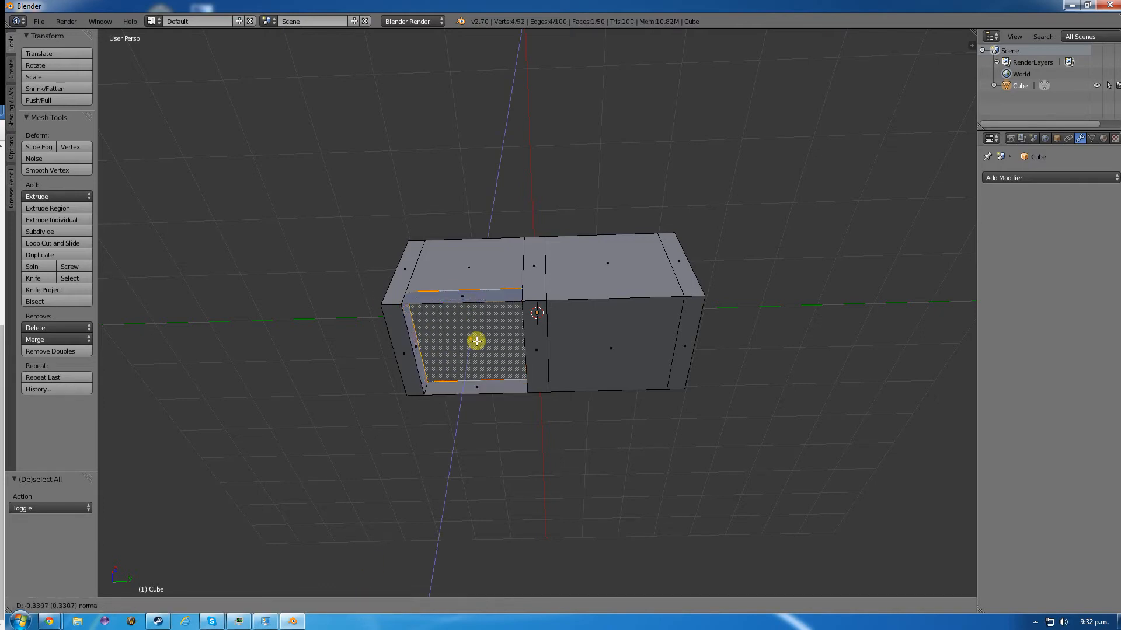
pyautogui.rightClick(476, 341)
# - Add a horizontal loop cut around the outer sides and slide it to about -0.74, just above the base
pyautogui.moveTo(450, 318); pyautogui.dragTo(449, 346, button='middle')
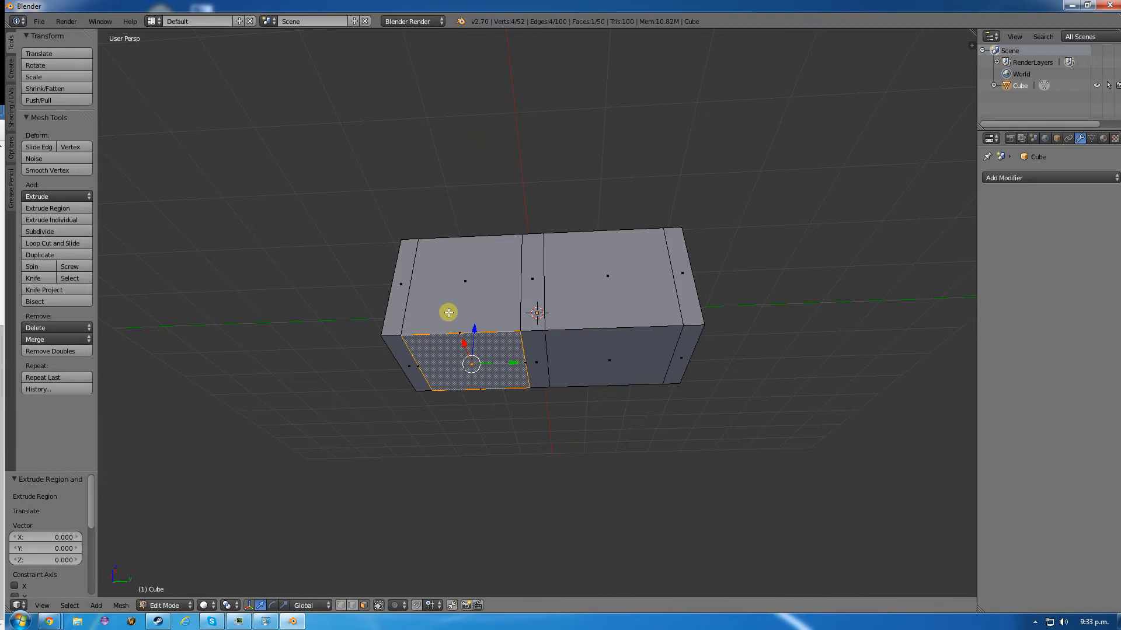
pyautogui.moveTo(448, 313); pyautogui.dragTo(440, 237, button='middle')
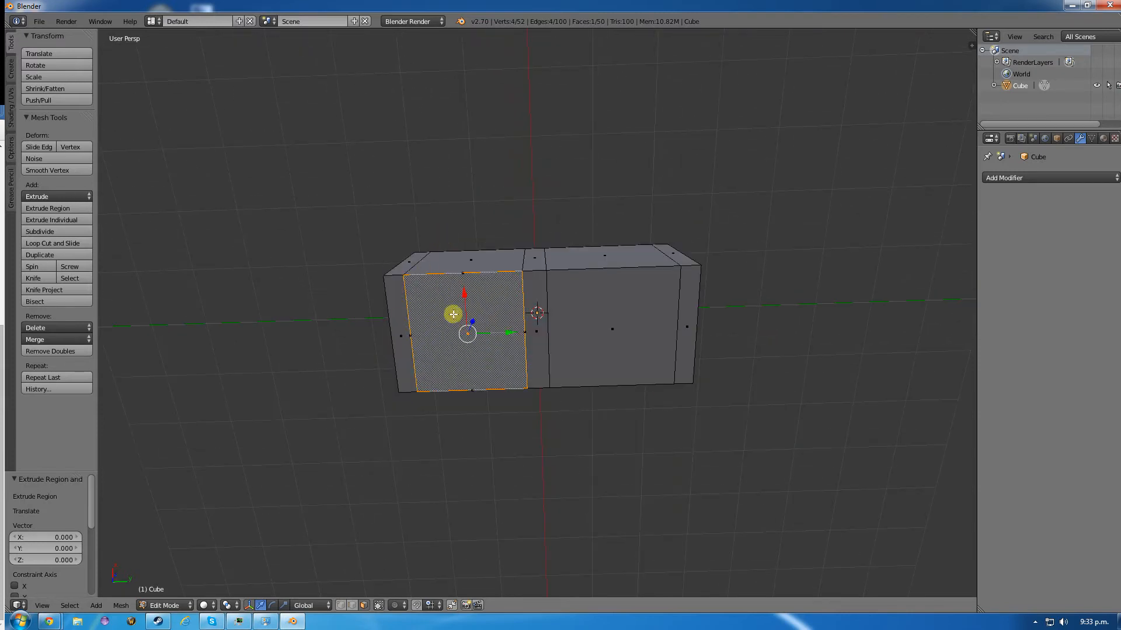
pyautogui.moveTo(453, 314); pyautogui.dragTo(455, 375, button='middle')
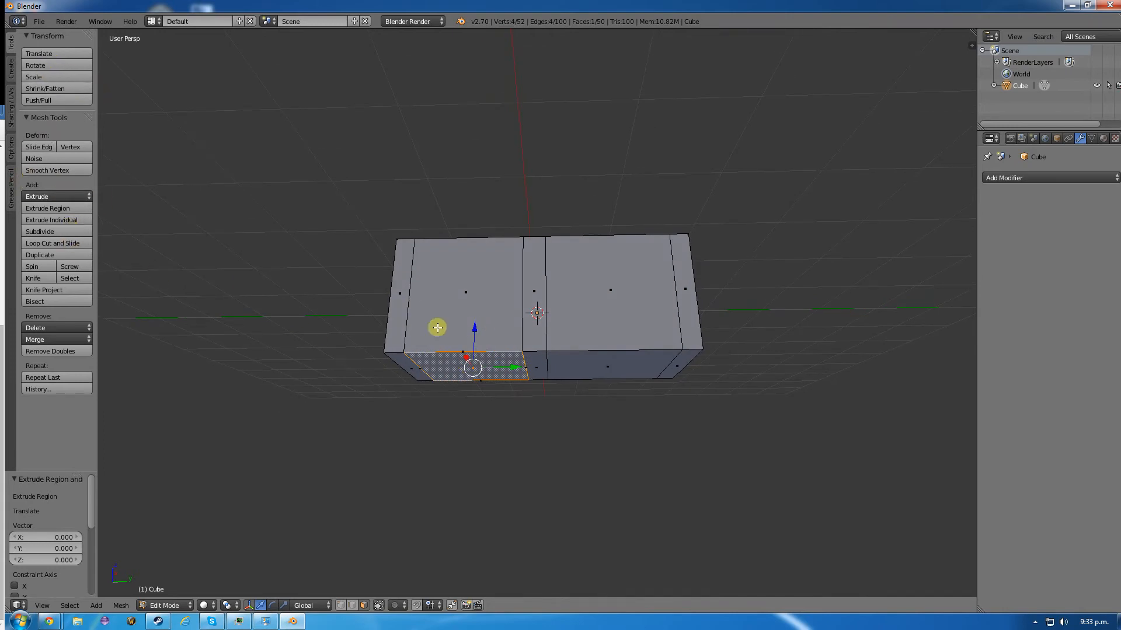
pyautogui.hotkey('ctrl', 'r')
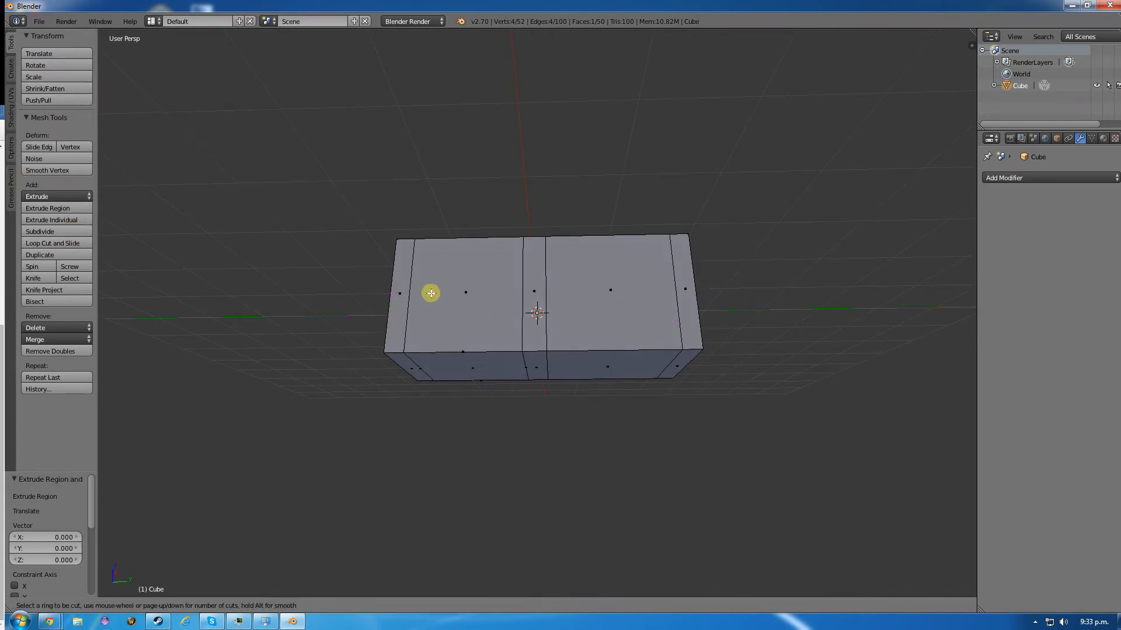
pyautogui.click(393, 300)
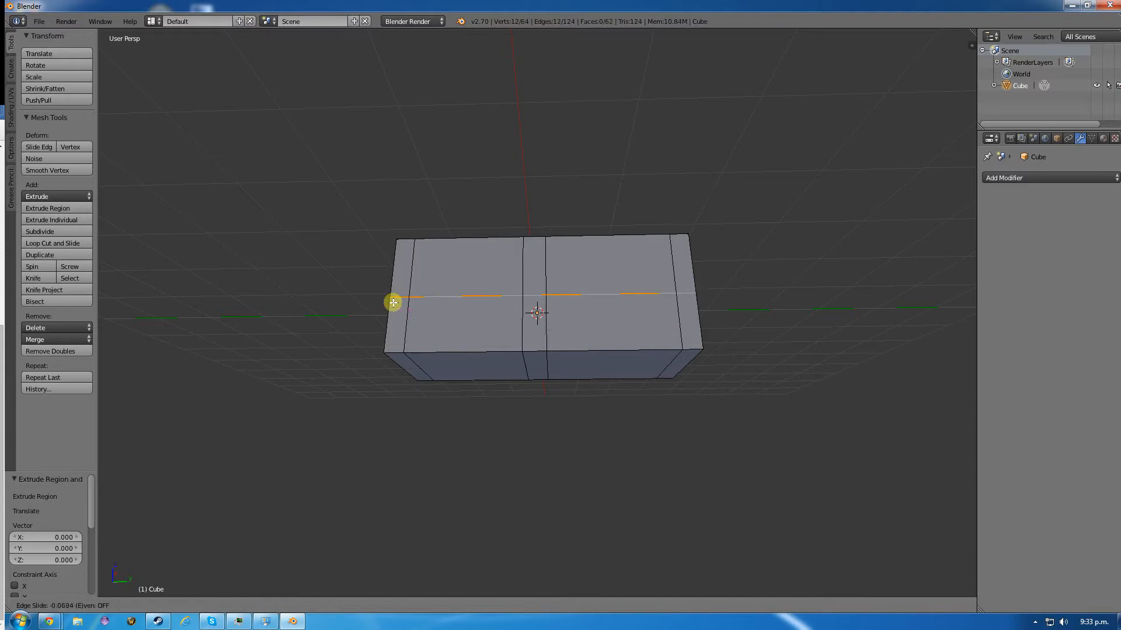
pyautogui.click(387, 338)
# - Try deleting the four long outer edges of the two large bottom faces, and undo the deletion
pyautogui.moveTo(753, 383); pyautogui.dragTo(523, 370, button='middle')
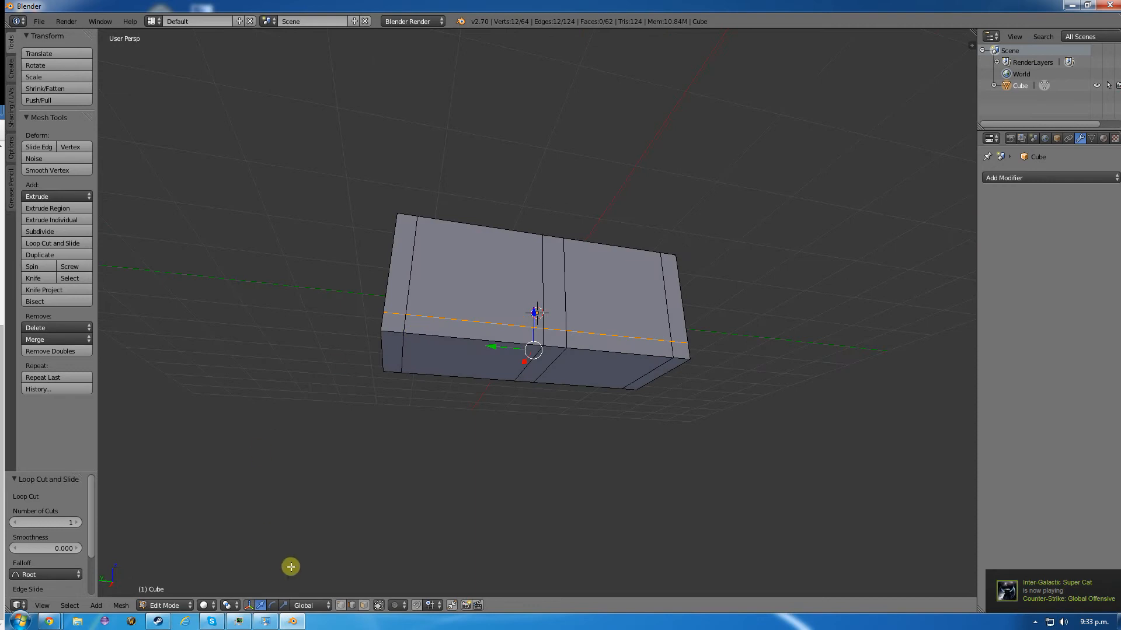
pyautogui.rightClick(453, 341)
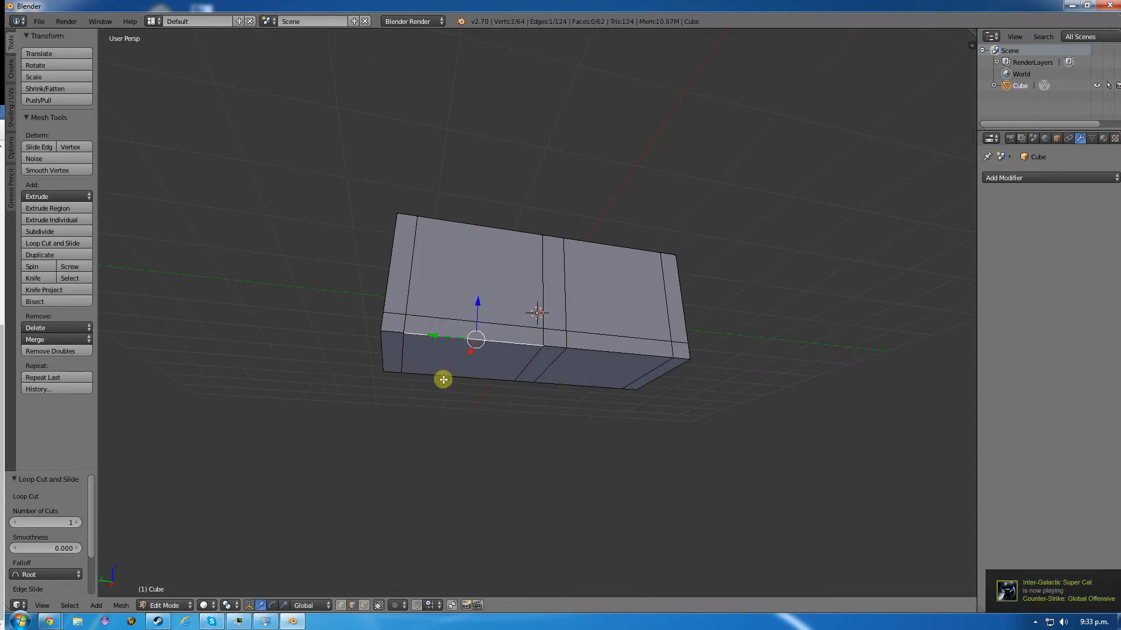
pyautogui.keyDown('shift'); pyautogui.rightClick(458, 378); pyautogui.keyUp('shift')
pyautogui.keyDown('shift'); pyautogui.rightClick(584, 386); pyautogui.keyUp('shift')
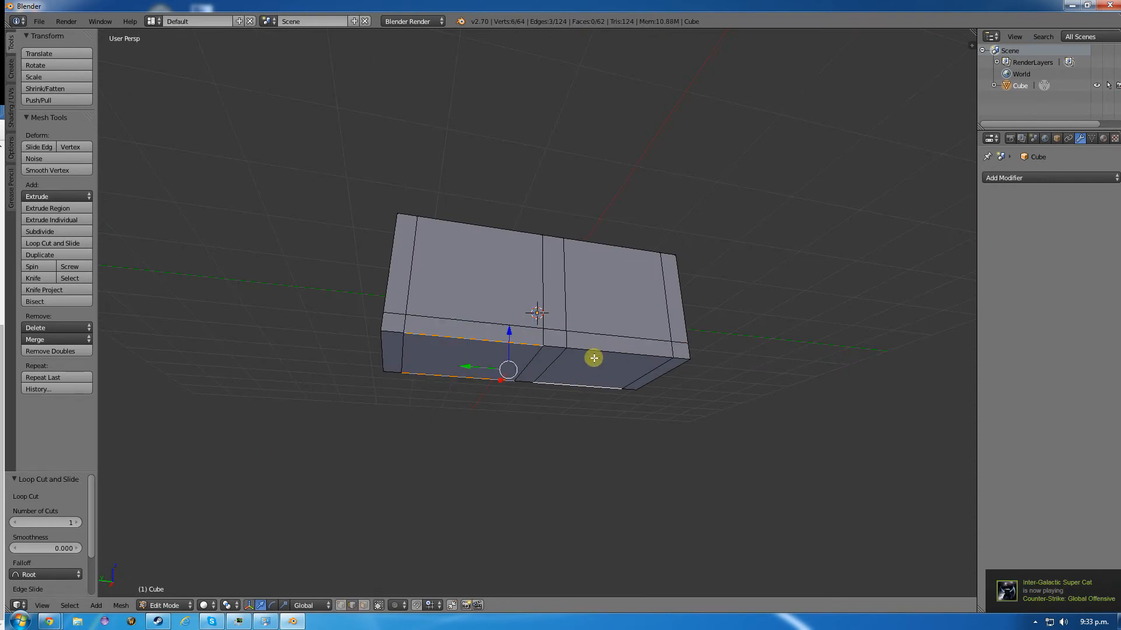
pyautogui.keyDown('shift'); pyautogui.rightClick(595, 351); pyautogui.keyUp('shift')
pyautogui.press('x')
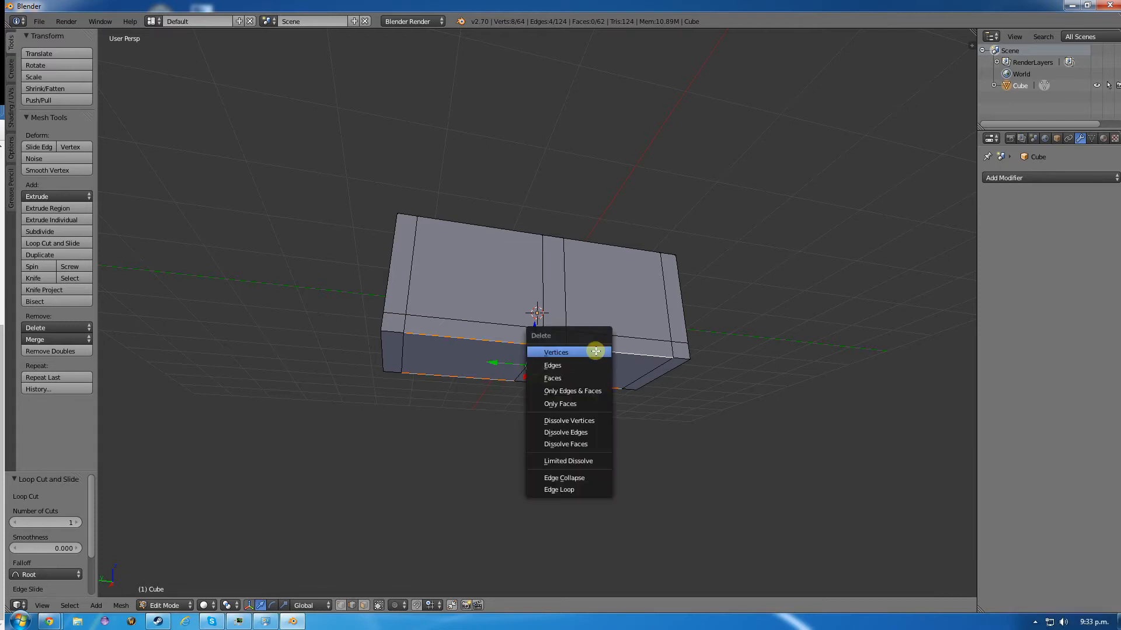
pyautogui.click(574, 369)
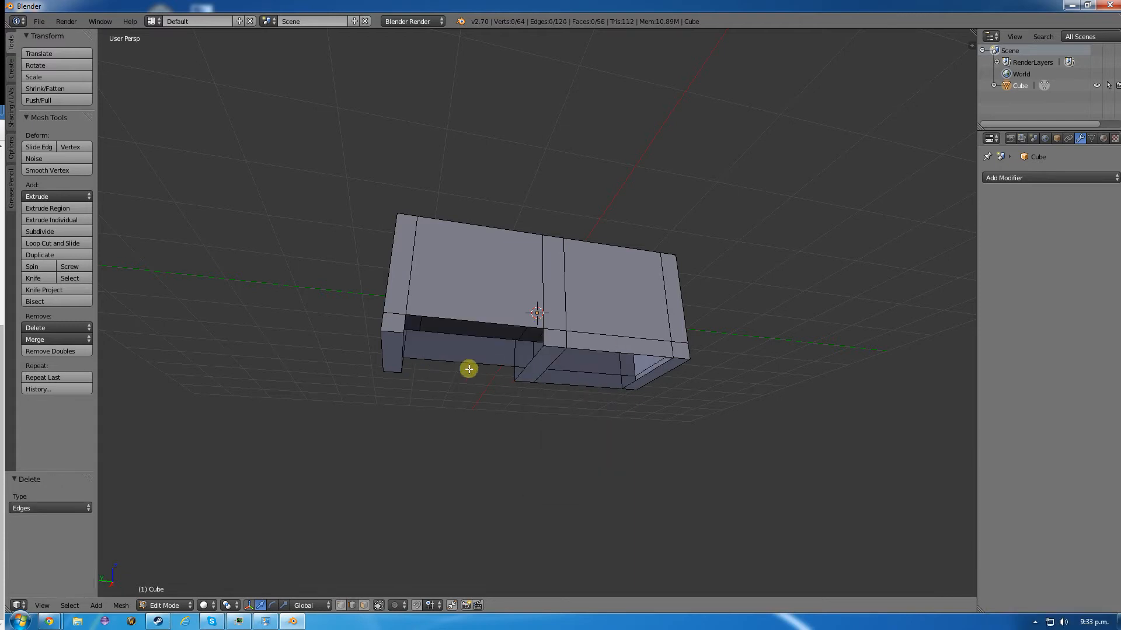
pyautogui.moveTo(468, 370); pyautogui.dragTo(418, 350, button='middle')
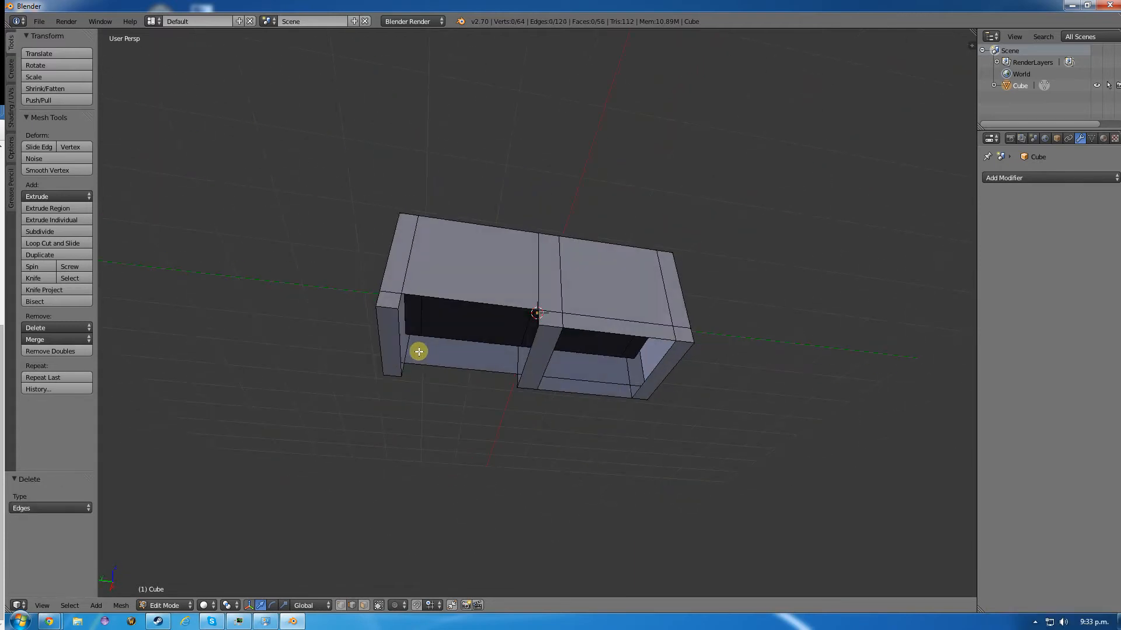
pyautogui.hotkey('ctrl', 'z')
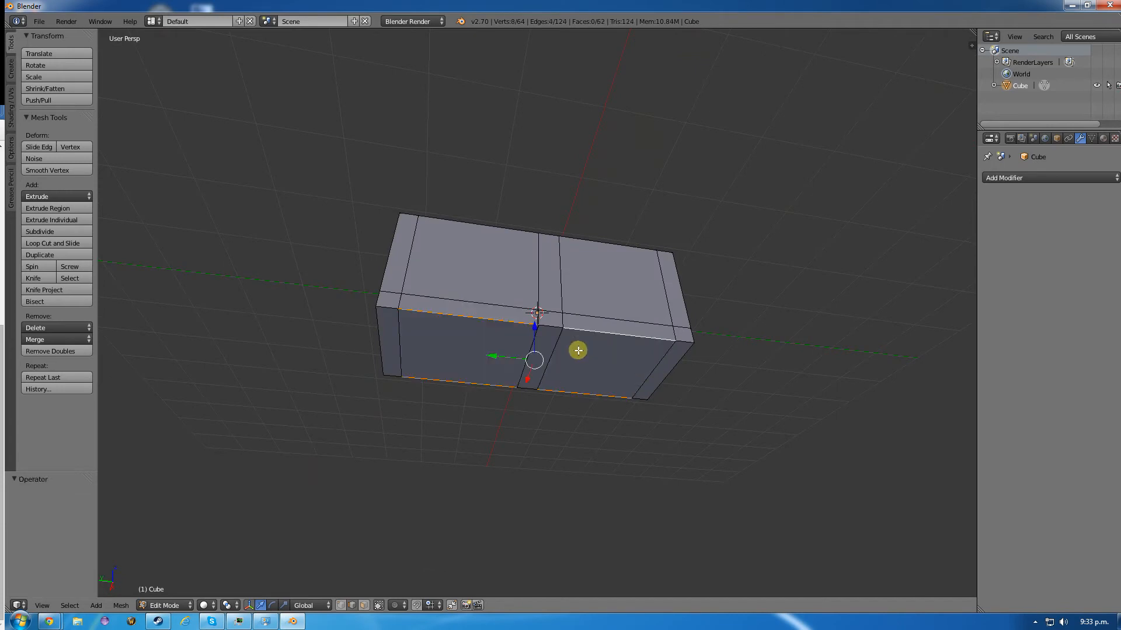
# - Delete the two large bottom faces on either side of the central band
pyautogui.click(366, 605)
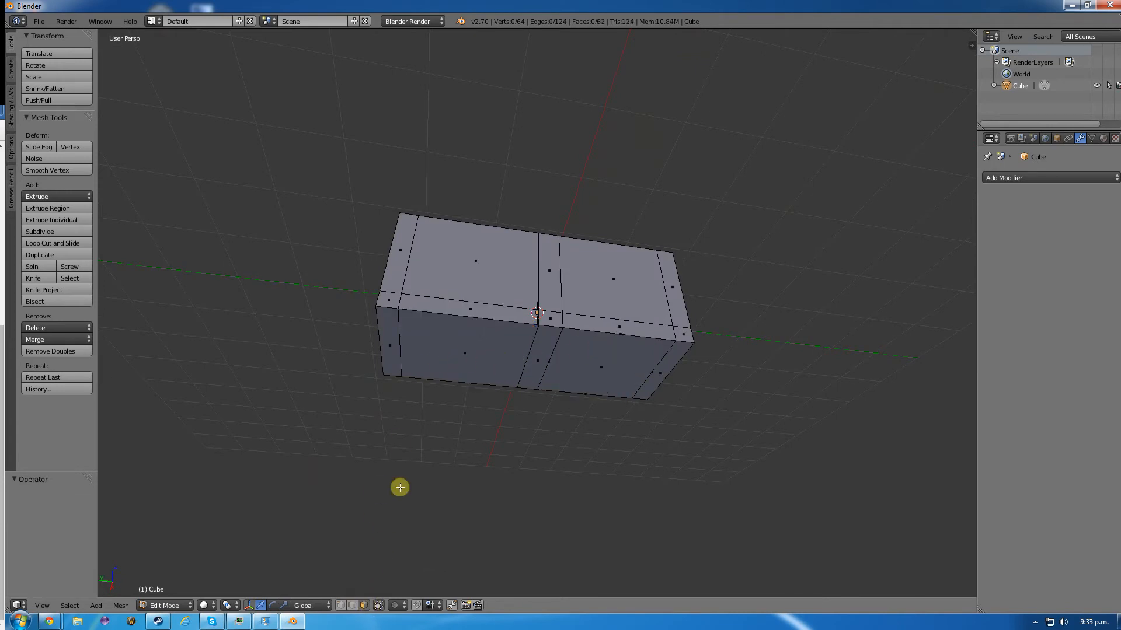
pyautogui.rightClick(458, 368)
pyautogui.keyDown('shift'); pyautogui.rightClick(585, 369); pyautogui.keyUp('shift')
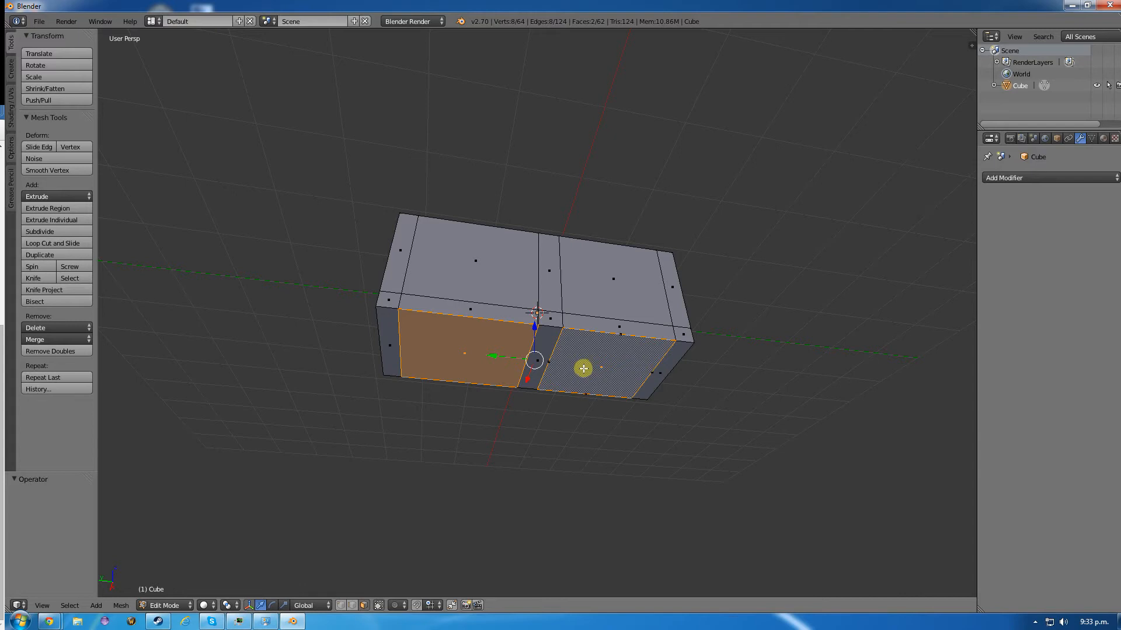
pyautogui.press('x')
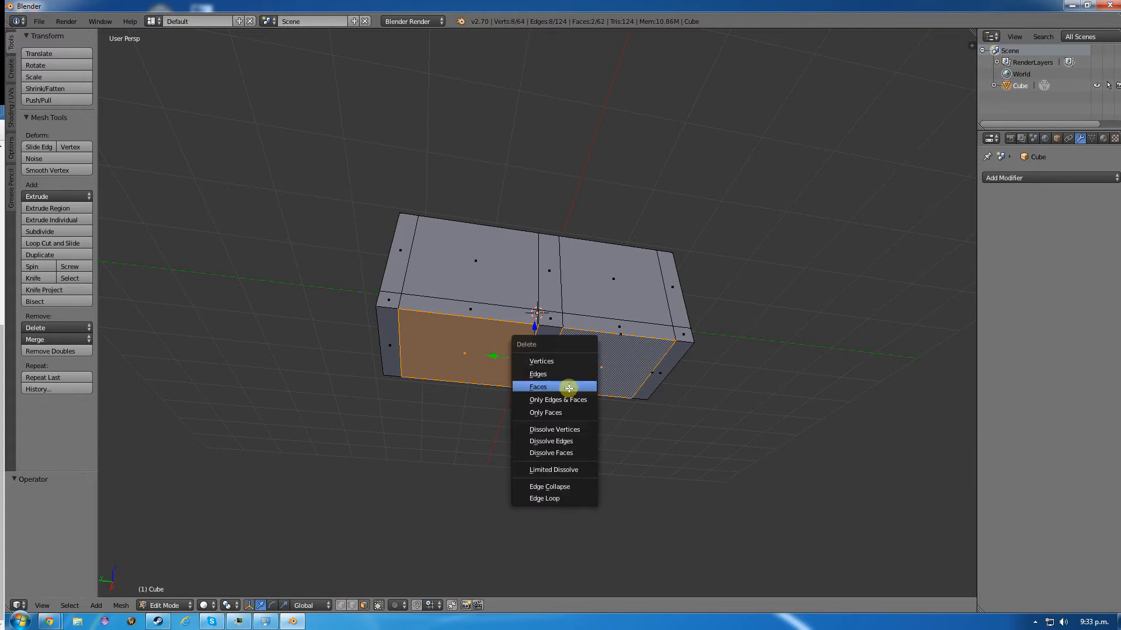
pyautogui.click(567, 386)
# - Delete the four narrow faces along the lower edges of both long sides, between the end and central bands
pyautogui.rightClick(453, 313)
pyautogui.keyDown('shift'); pyautogui.rightClick(595, 317); pyautogui.keyUp('shift')
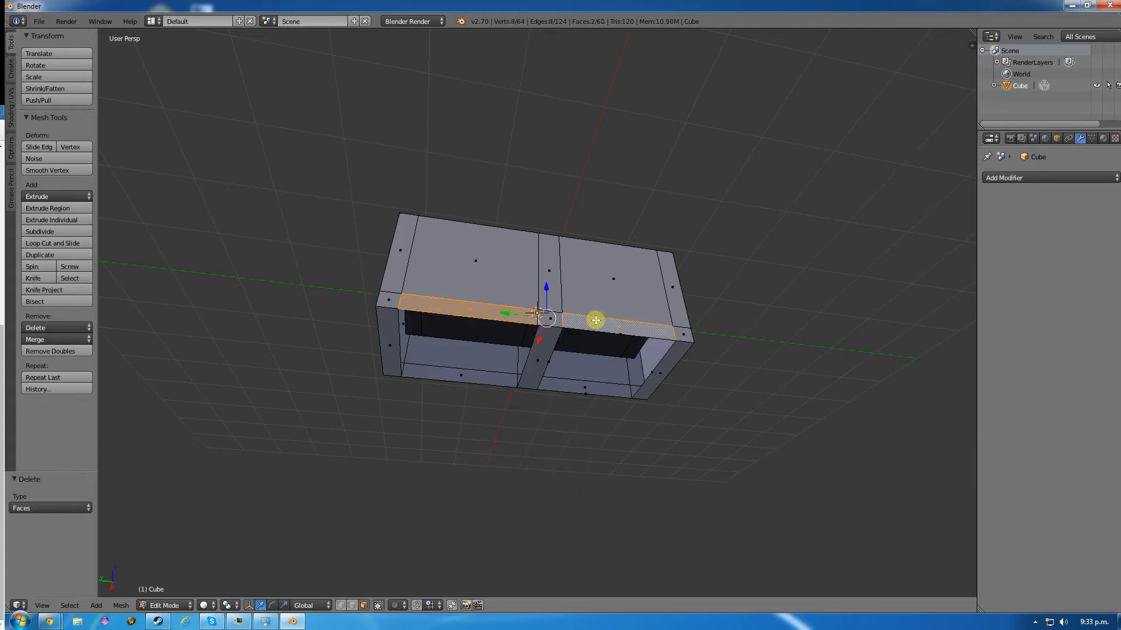
pyautogui.keyDown('shift'); pyautogui.rightClick(580, 388); pyautogui.keyUp('shift')
pyautogui.keyDown('shift'); pyautogui.rightClick(459, 378); pyautogui.keyUp('shift')
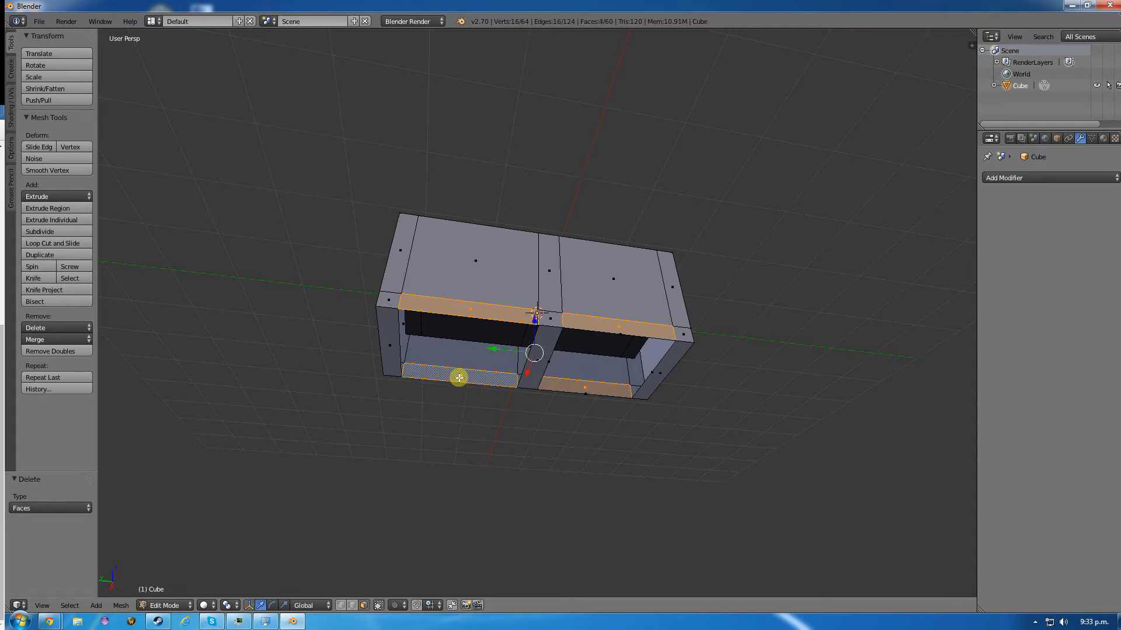
pyautogui.press('x')
pyautogui.click(459, 377)
pyautogui.rightClick(607, 332)
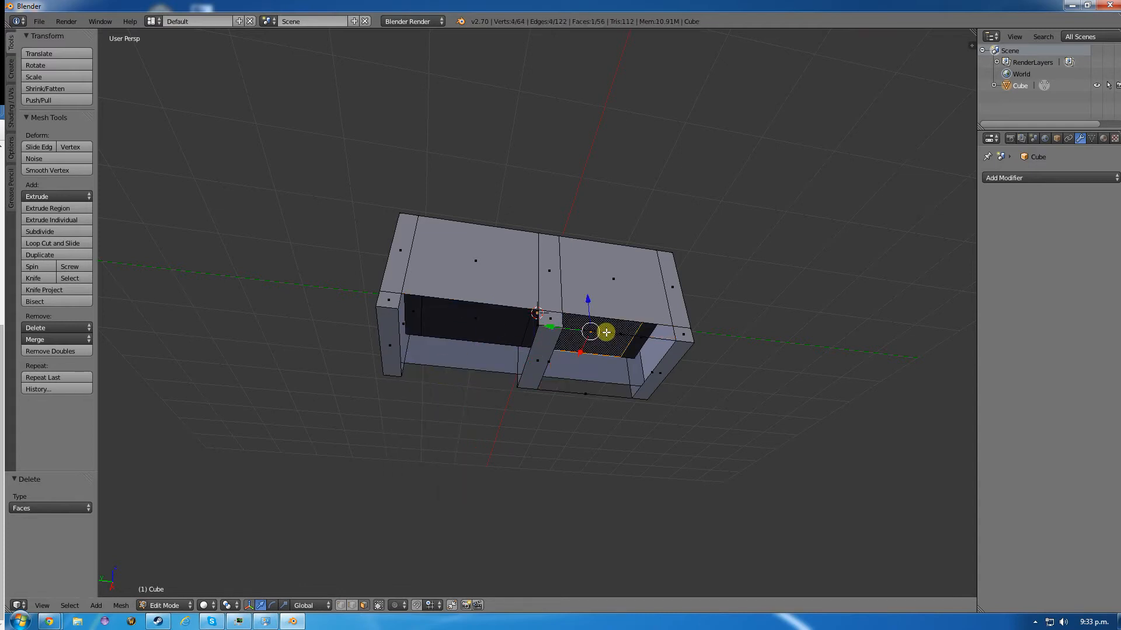
pyautogui.press('e')
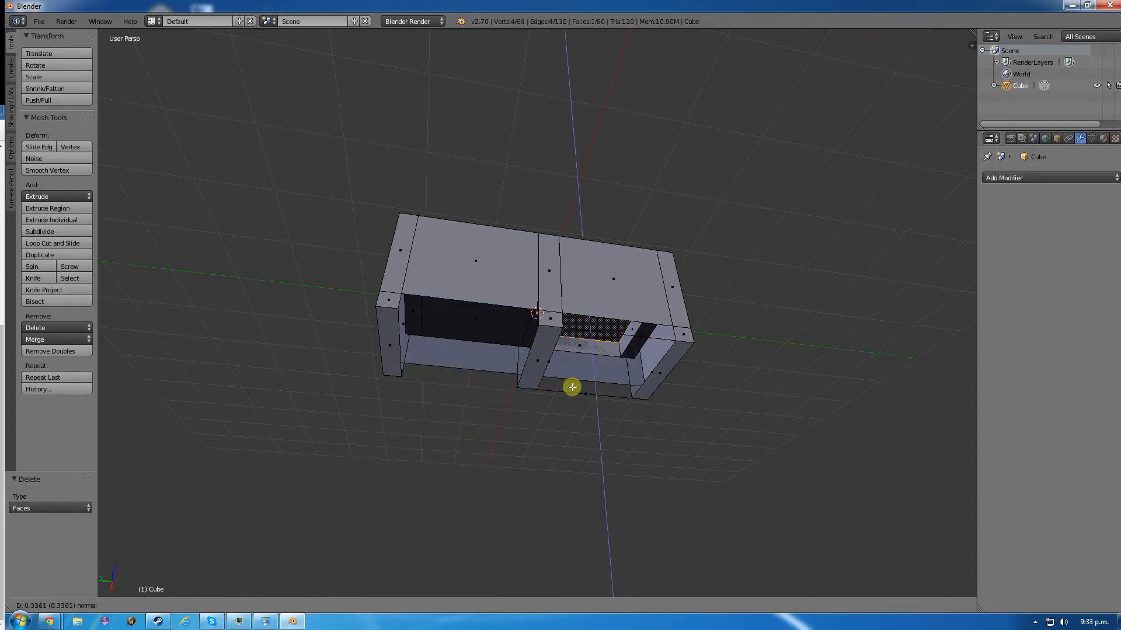
pyautogui.rightClick(572, 387)
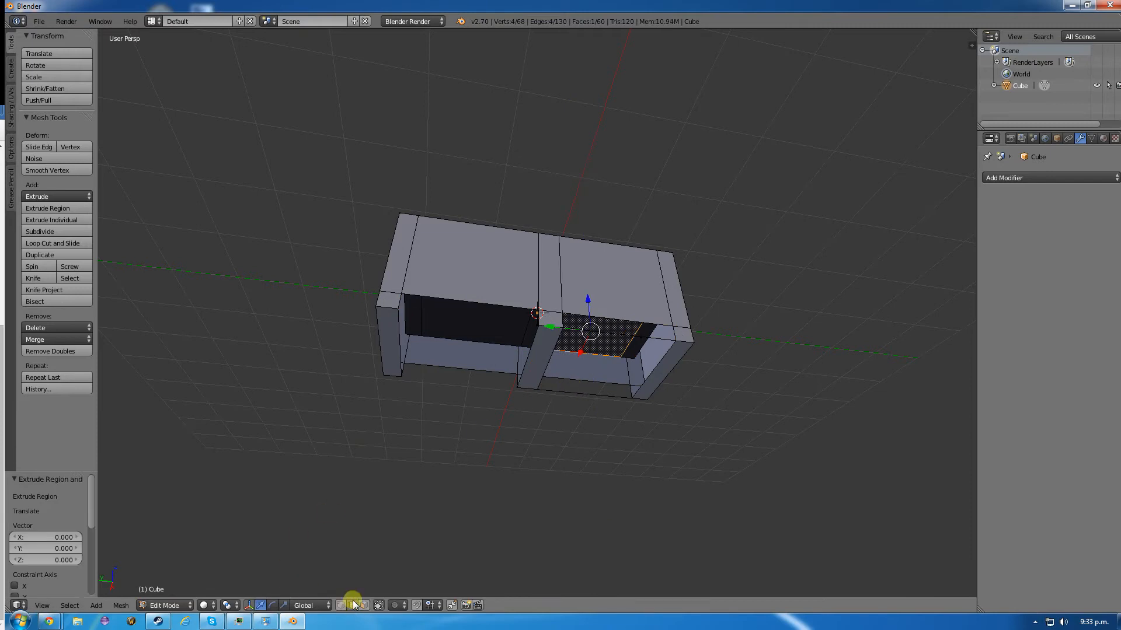
# - Delete the leftover long lower edges, including their duplicates, between the central support and the -Y end support on both long sides
pyautogui.rightClick(623, 333)
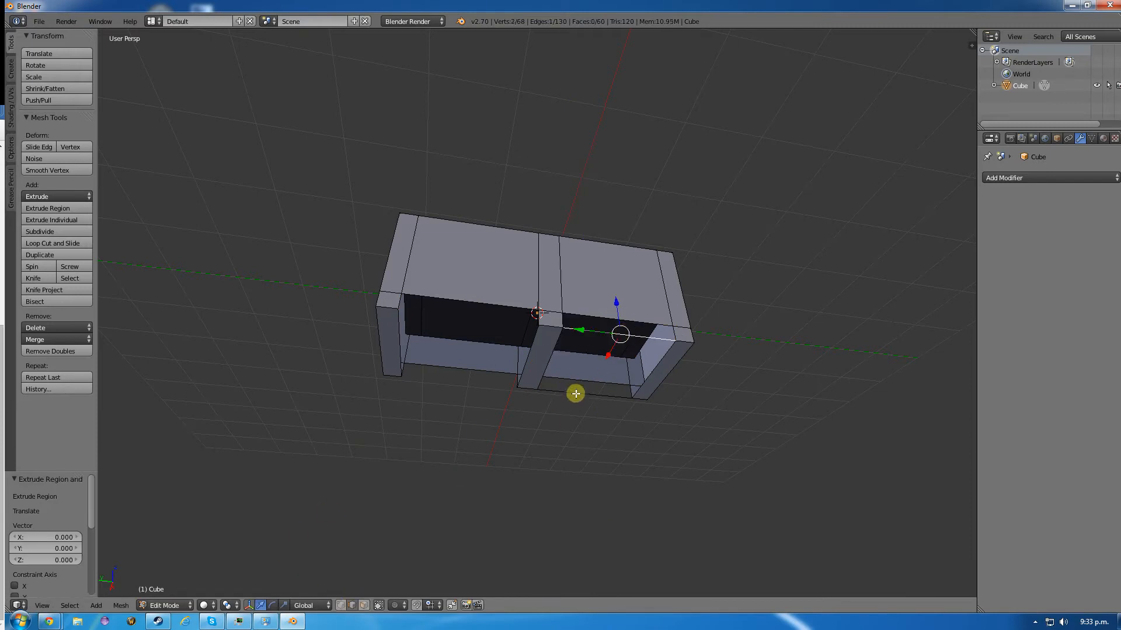
pyautogui.keyDown('shift'); pyautogui.rightClick(575, 394); pyautogui.keyUp('shift')
pyautogui.press('x')
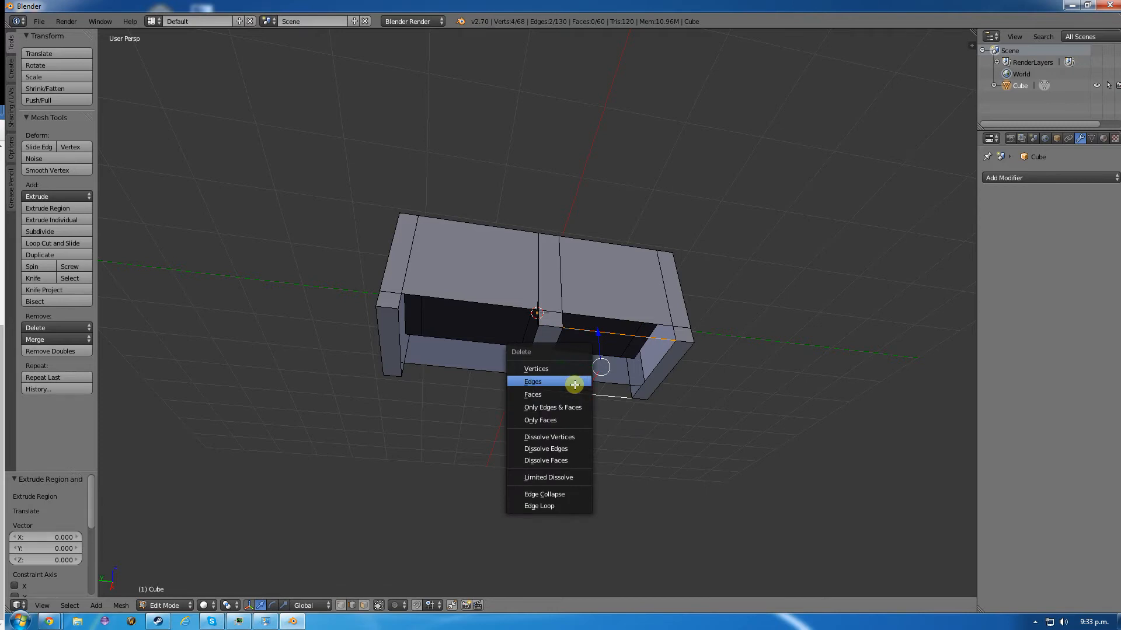
pyautogui.click(574, 384)
pyautogui.moveTo(600, 375)
pyautogui.mouseDown(button='middle')
pyautogui.moveTo(581, 392)
pyautogui.moveTo(593, 355)
pyautogui.mouseUp(button='middle')
pyautogui.rightClick(596, 346)
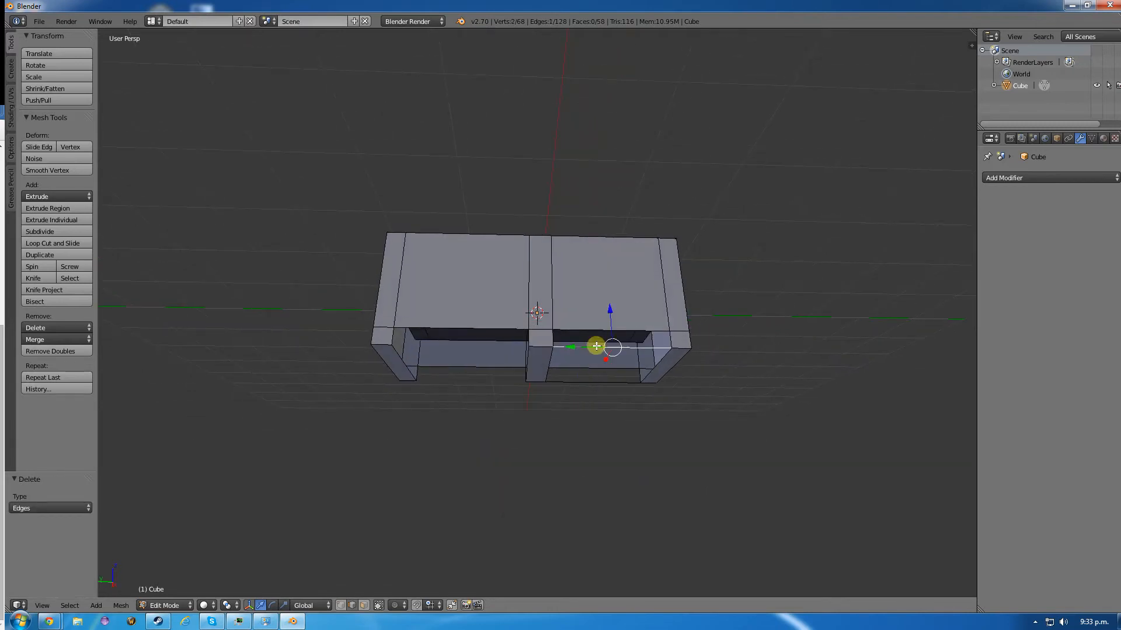
pyautogui.press('x')
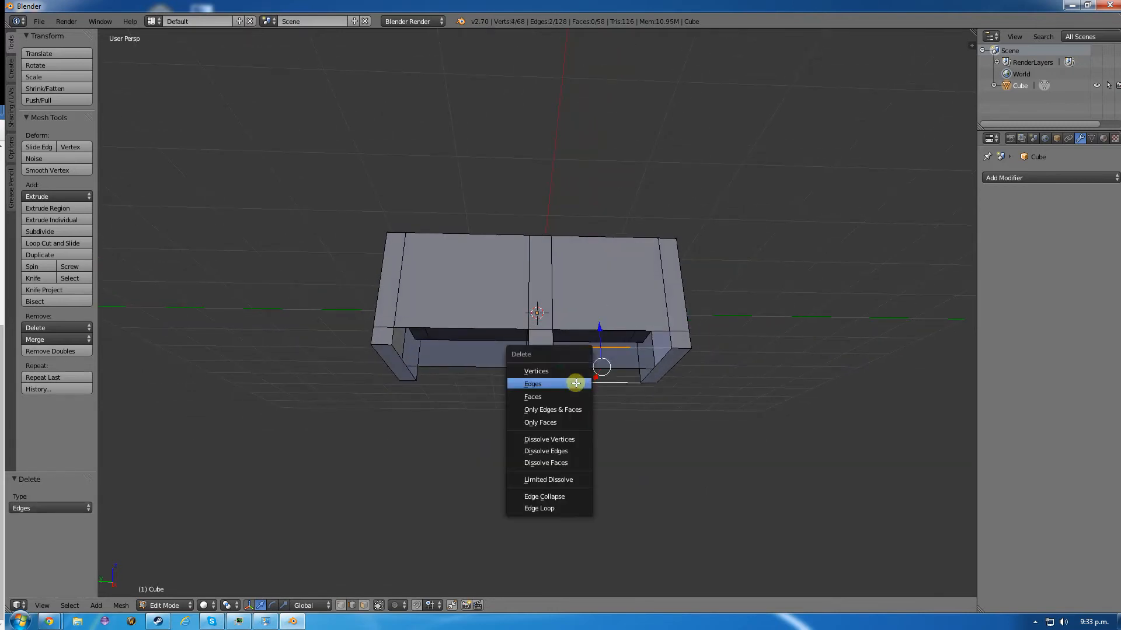
pyautogui.click(572, 384)
pyautogui.moveTo(588, 388); pyautogui.dragTo(438, 348, button='middle')
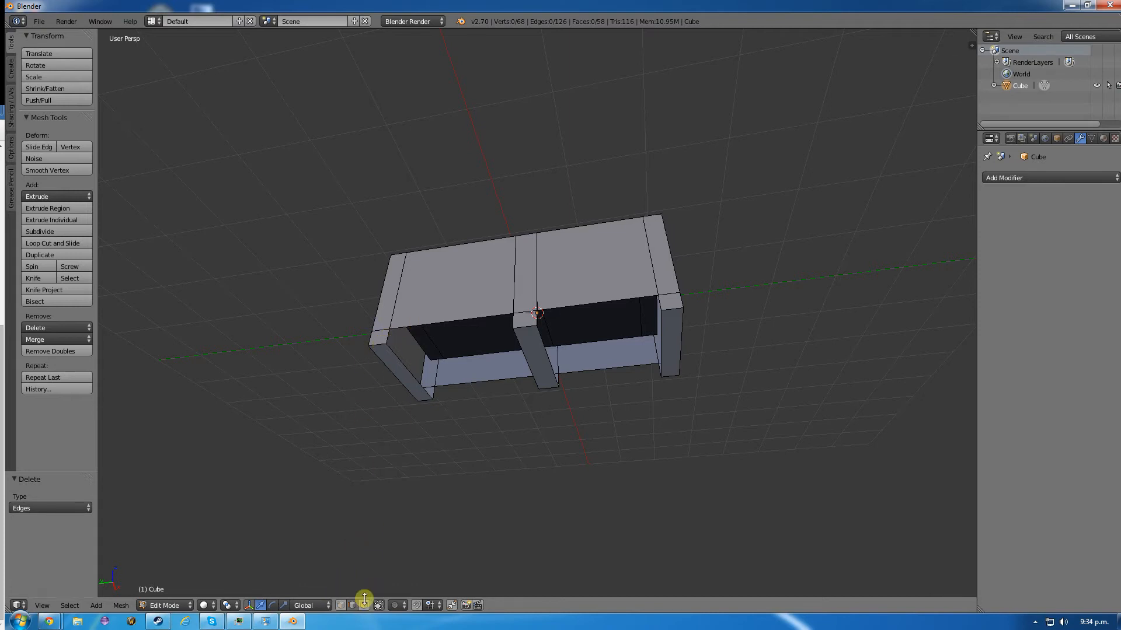
# - Fill the open inner side of the +Y end support with a face built from its four corner vertices
pyautogui.keyDown('shift'); pyautogui.rightClick(390, 329); pyautogui.keyUp('shift')
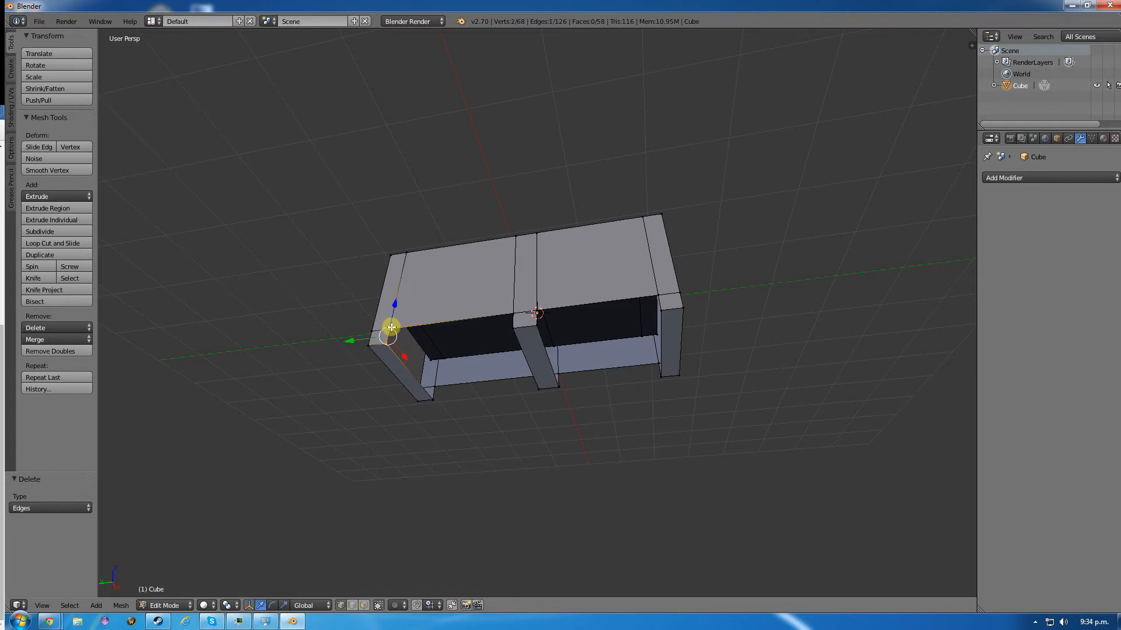
pyautogui.keyDown('shift'); pyautogui.rightClick(438, 385); pyautogui.keyUp('shift')
pyautogui.keyDown('shift'); pyautogui.rightClick(432, 397); pyautogui.keyUp('shift')
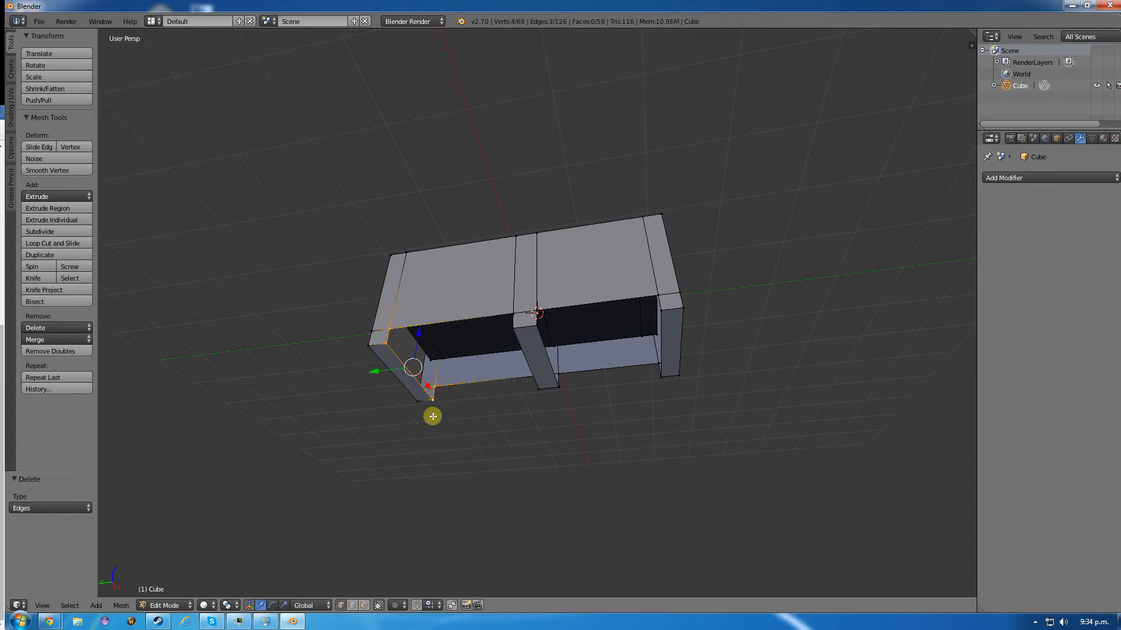
pyautogui.press('f')
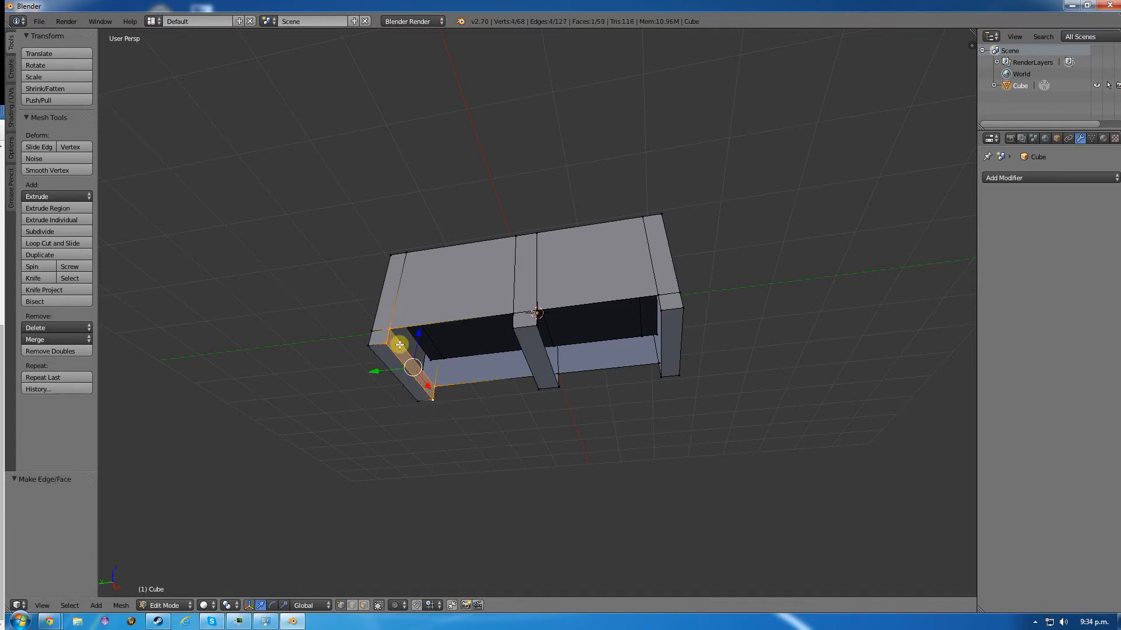
# - Fill the open +Y side of the central support with a face built from its four corner vertices
pyautogui.moveTo(389, 379); pyautogui.dragTo(454, 402, button='middle')
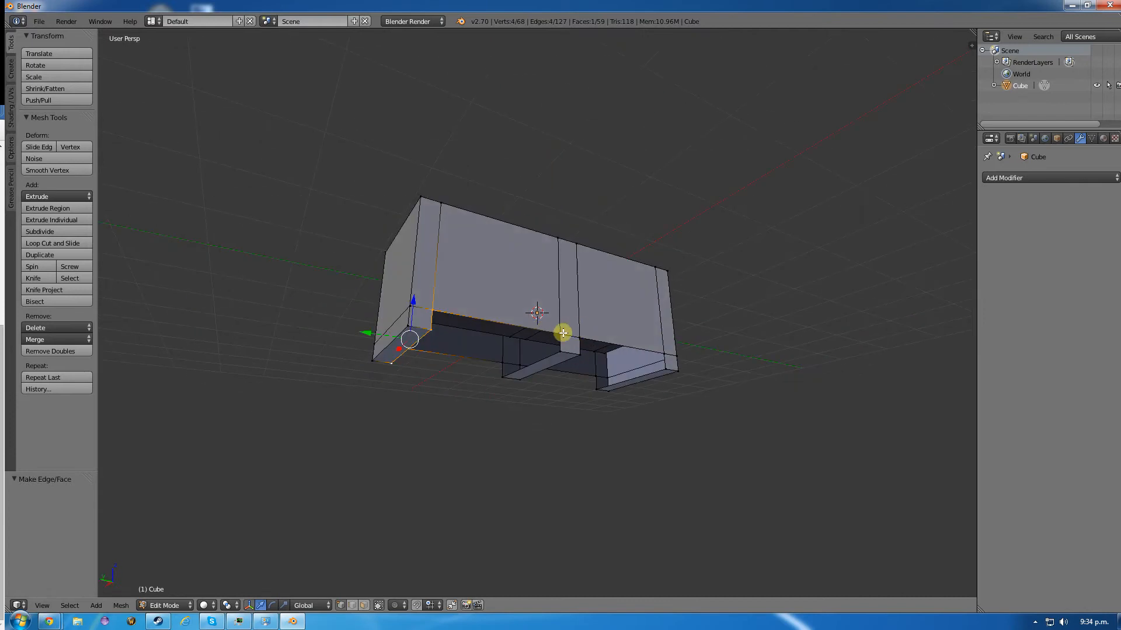
pyautogui.rightClick(561, 334)
pyautogui.keyDown('shift'); pyautogui.rightClick(560, 350); pyautogui.keyUp('shift')
pyautogui.keyDown('shift'); pyautogui.rightClick(502, 368); pyautogui.keyUp('shift')
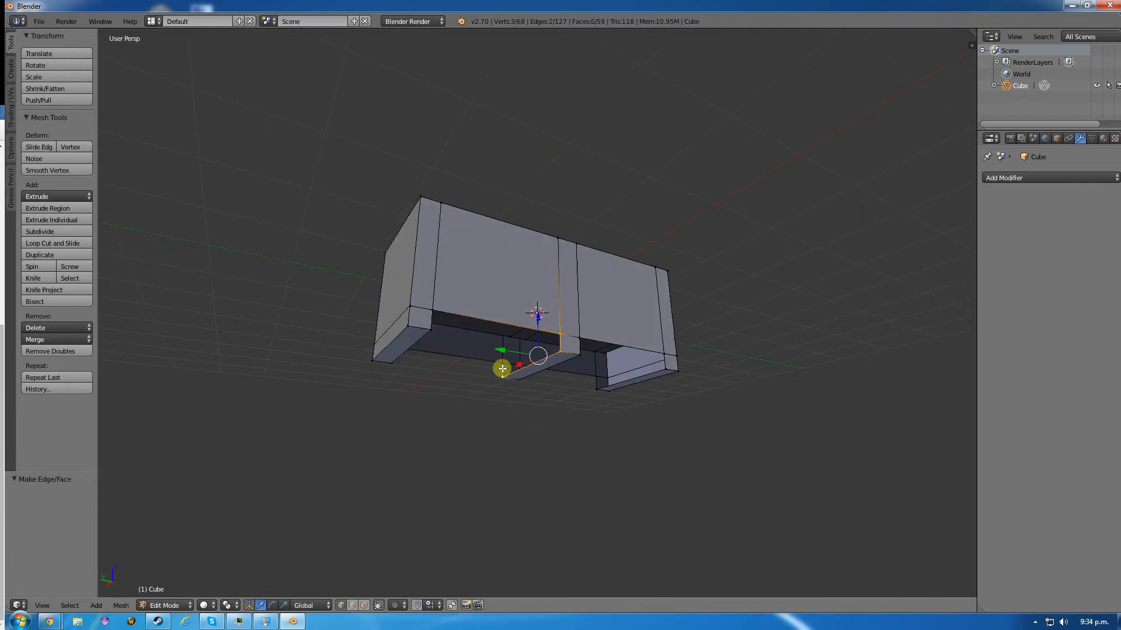
pyautogui.keyDown('shift'); pyautogui.rightClick(505, 363); pyautogui.keyUp('shift')
pyautogui.press('f')
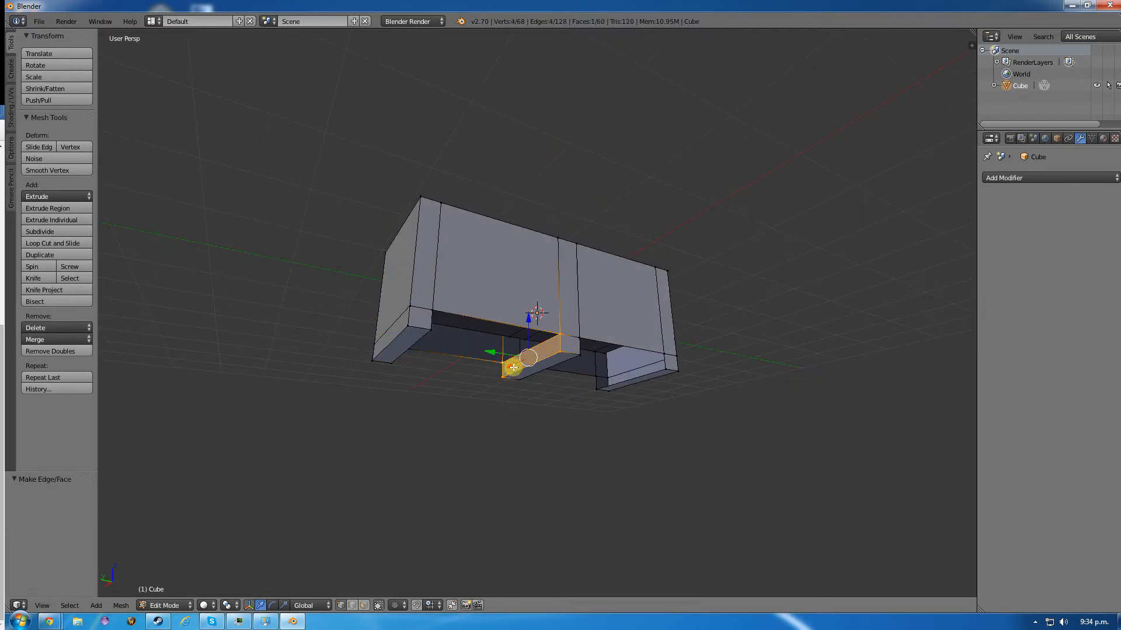
# - Fill the raised bottom opening between the central support and the +Y end support with a single face
pyautogui.rightClick(559, 333)
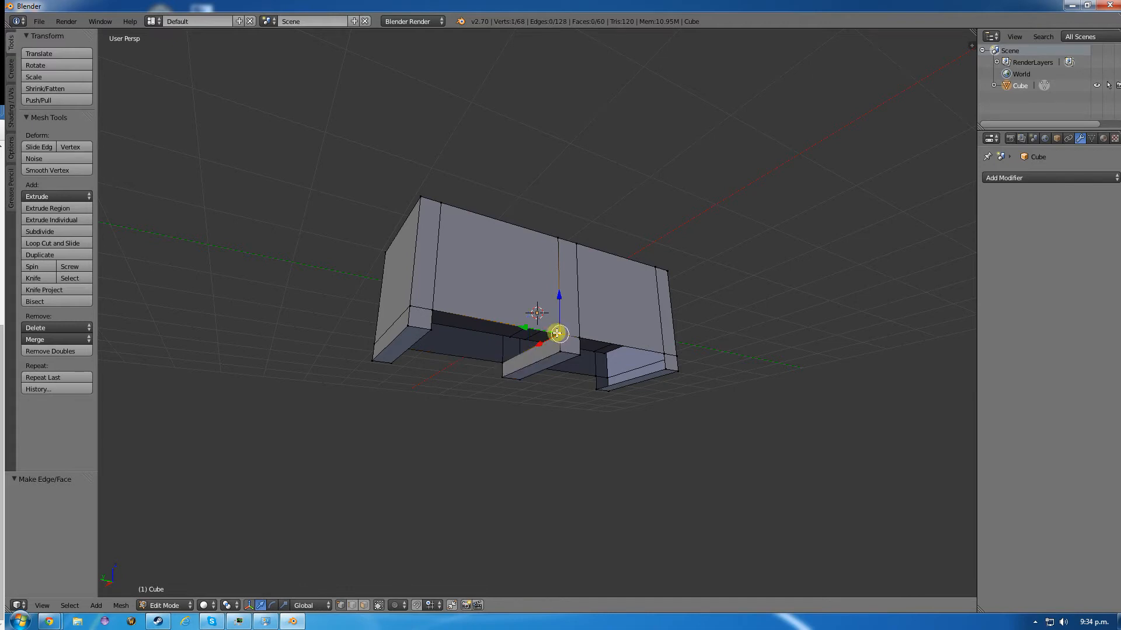
pyautogui.keyDown('shift'); pyautogui.rightClick(433, 312); pyautogui.keyUp('shift')
pyautogui.keyDown('shift'); pyautogui.rightClick(499, 358); pyautogui.keyUp('shift')
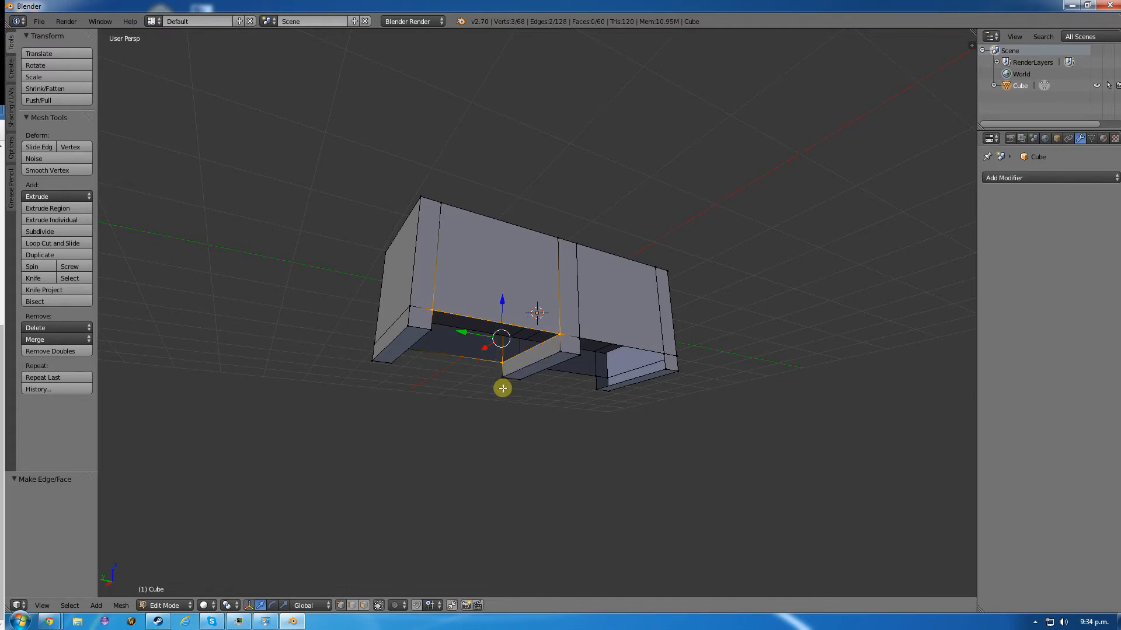
pyautogui.moveTo(503, 388); pyautogui.dragTo(448, 385, button='middle')
pyautogui.press('f')
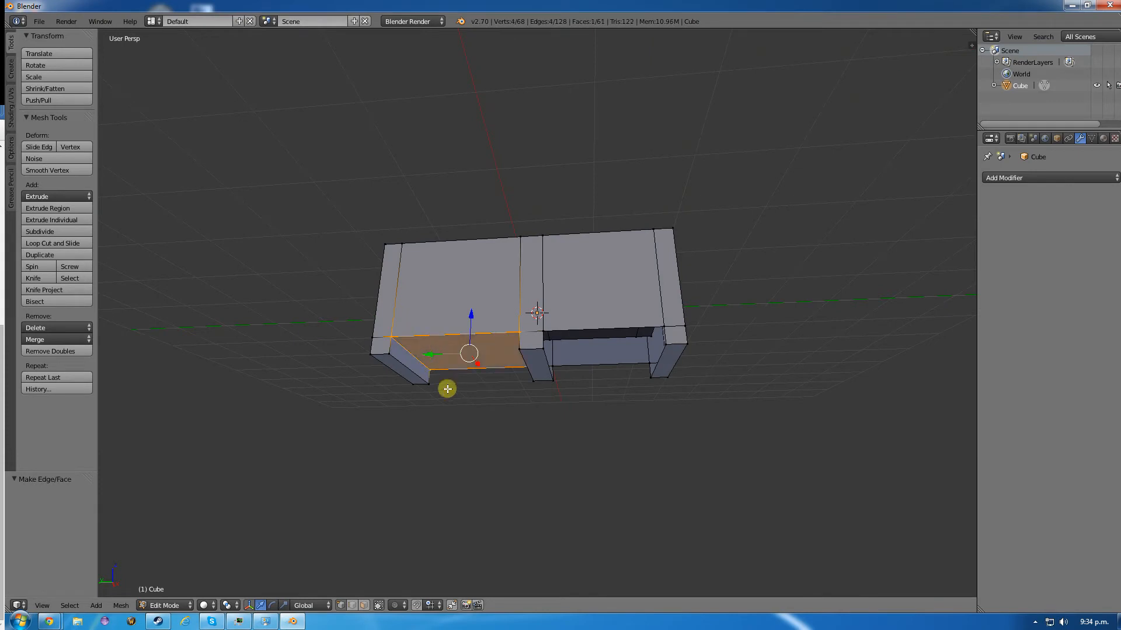
# - Fill the raised bottom opening between the central support and the -Y end support with a single face
pyautogui.rightClick(543, 330)
pyautogui.keyDown('shift'); pyautogui.rightClick(553, 366); pyautogui.keyUp('shift')
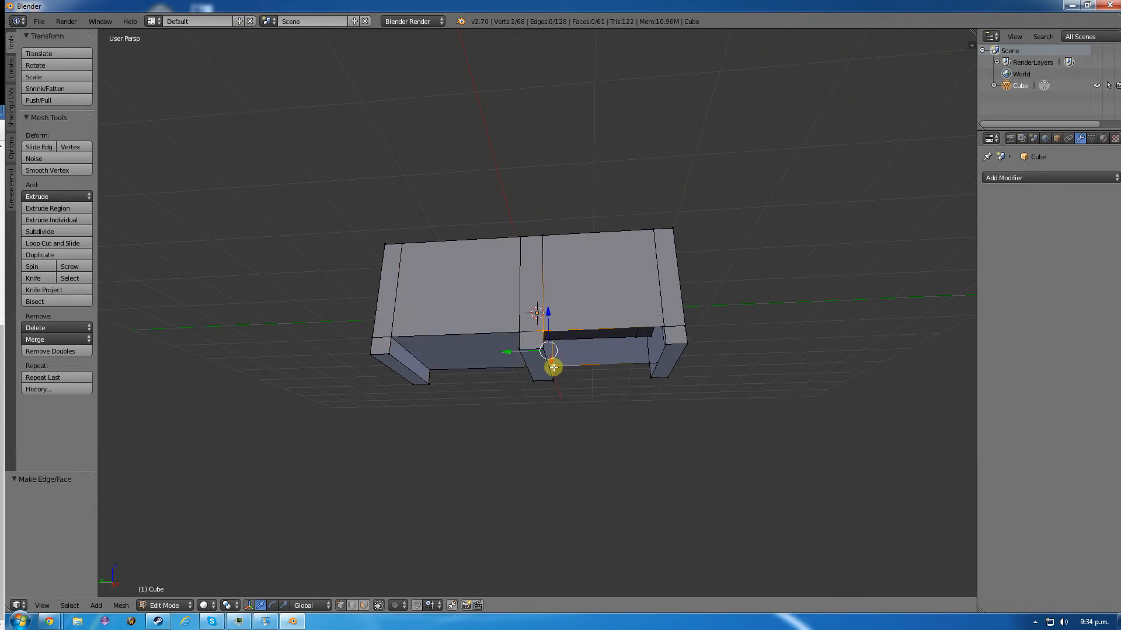
pyautogui.keyDown('shift'); pyautogui.rightClick(647, 364); pyautogui.keyUp('shift')
pyautogui.keyDown('shift'); pyautogui.rightClick(663, 326); pyautogui.keyUp('shift')
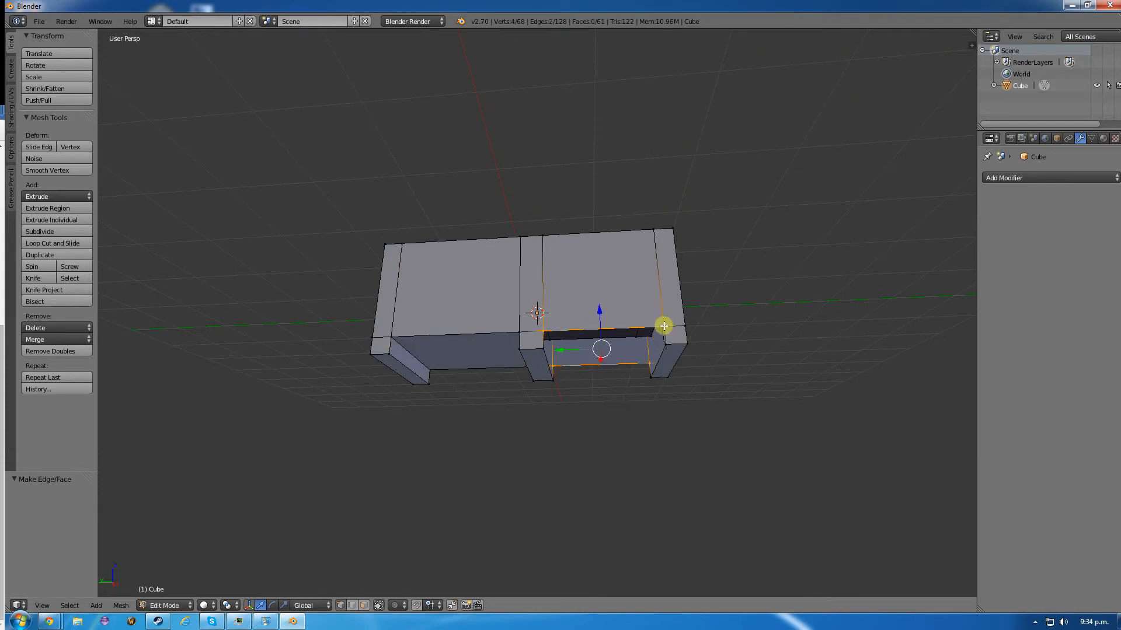
pyautogui.press('f')
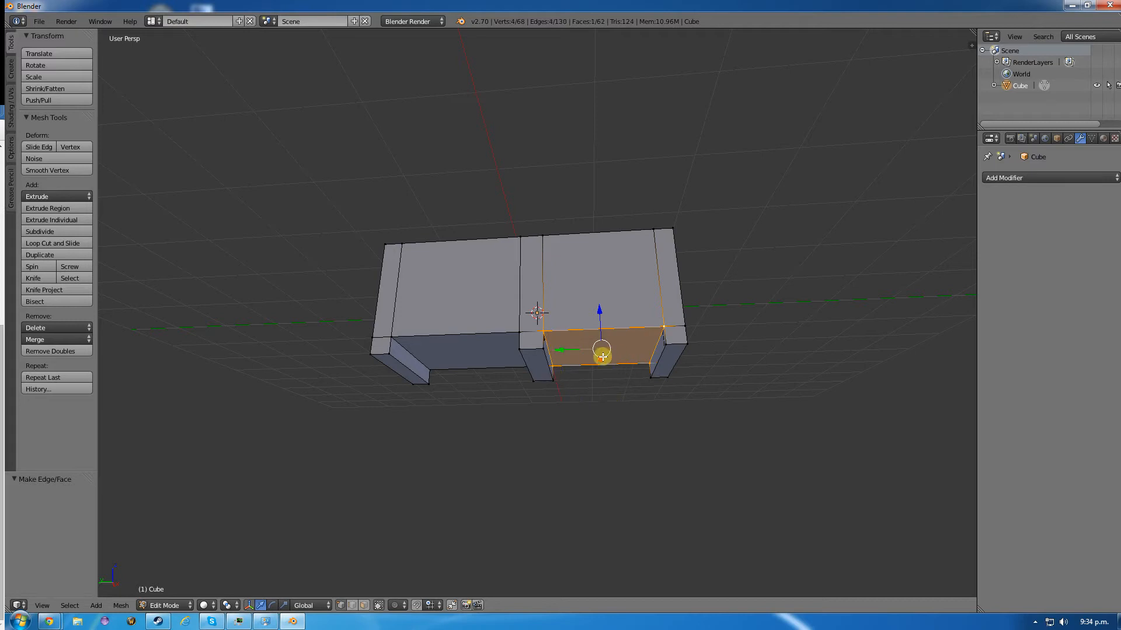
# - Fill the open -Y side of the central support with a face built from its four corner vertices
pyautogui.moveTo(601, 350); pyautogui.dragTo(525, 367, button='middle')
pyautogui.rightClick(525, 336)
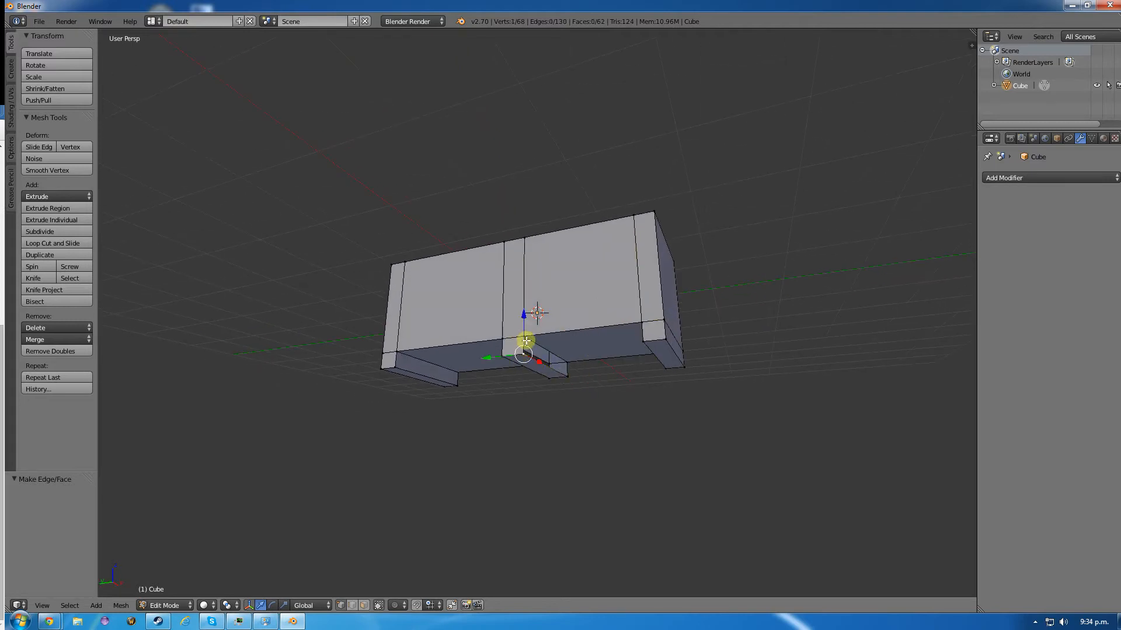
pyautogui.keyDown('shift'); pyautogui.rightClick(570, 376); pyautogui.keyUp('shift')
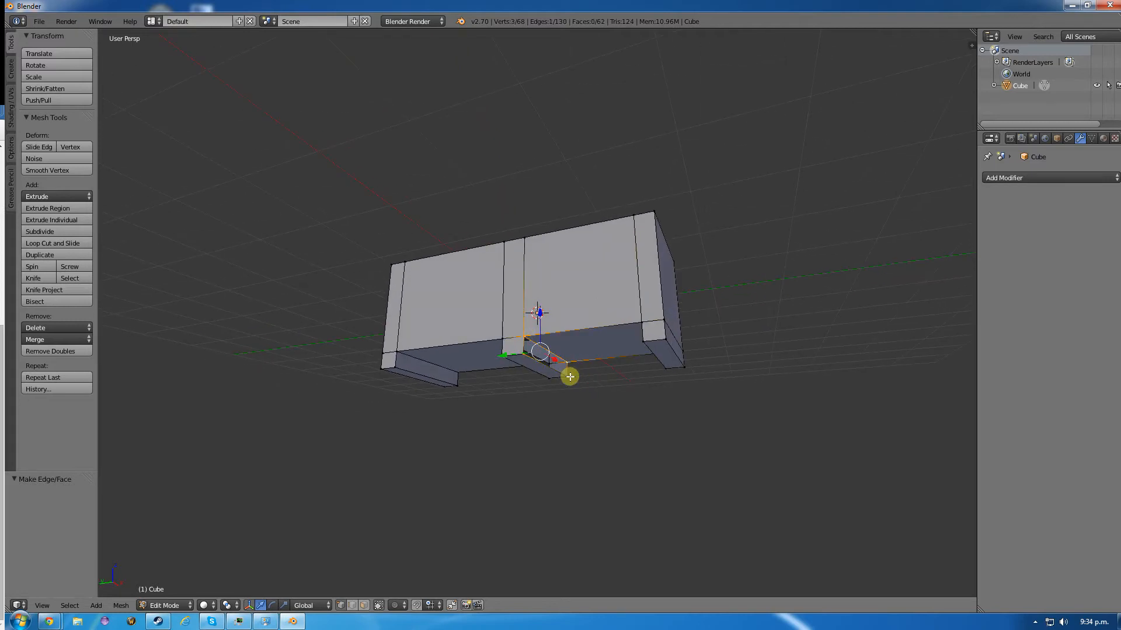
pyautogui.press('f')
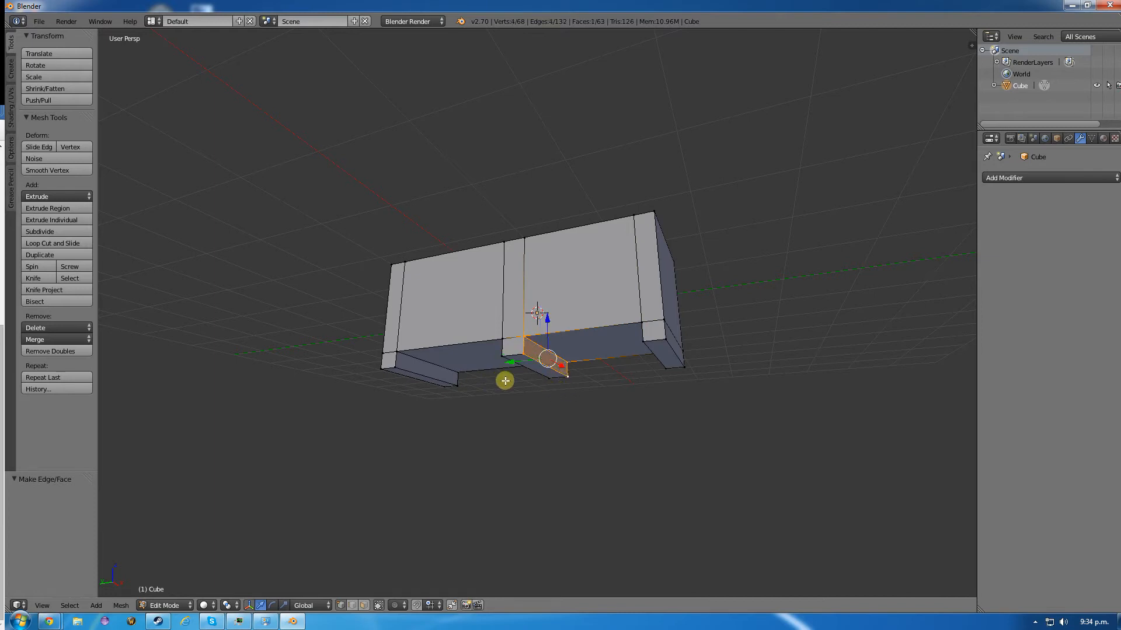
# - Fill the open inner side of the -Y end support with a face built from its four corner vertices
pyautogui.moveTo(496, 378); pyautogui.dragTo(572, 382, button='middle')
pyautogui.rightClick(668, 350)
pyautogui.keyDown('shift'); pyautogui.rightClick(619, 372); pyautogui.keyUp('shift')
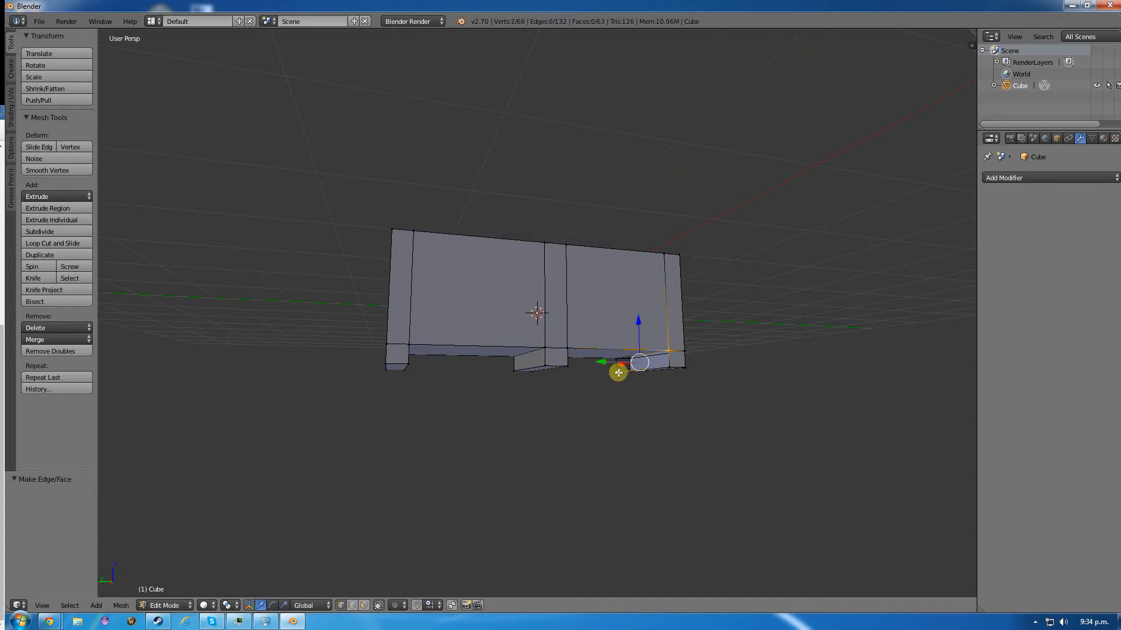
pyautogui.keyDown('shift'); pyautogui.rightClick(616, 358); pyautogui.keyUp('shift')
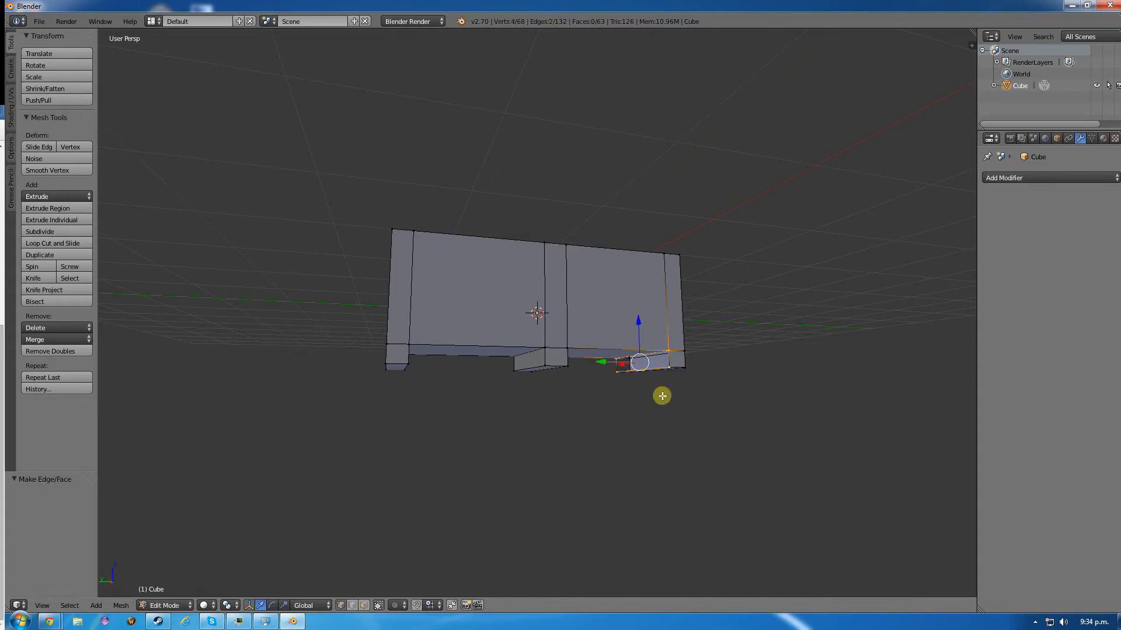
pyautogui.moveTo(661, 394); pyautogui.dragTo(438, 438, button='middle')
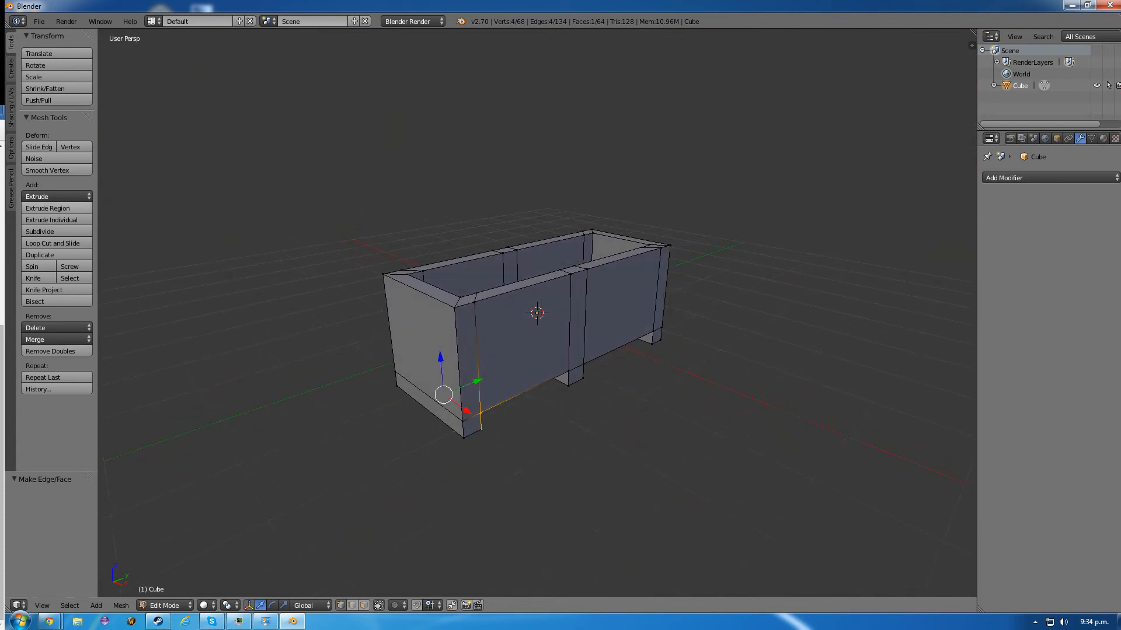
# - Following the reference crate image, add a horizontal loop cut around the outer sides and slide it to about 0.59, toward the top rim
pyautogui.moveTo(1, 286); pyautogui.dragTo(1089, 160)
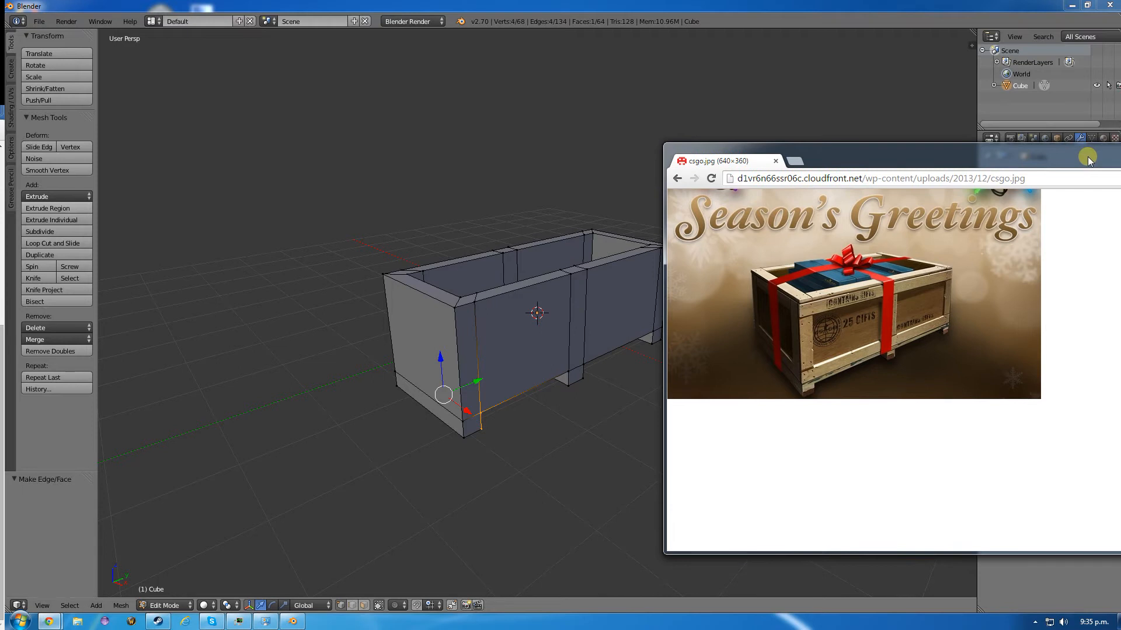
pyautogui.moveTo(1089, 161); pyautogui.dragTo(1, 193)
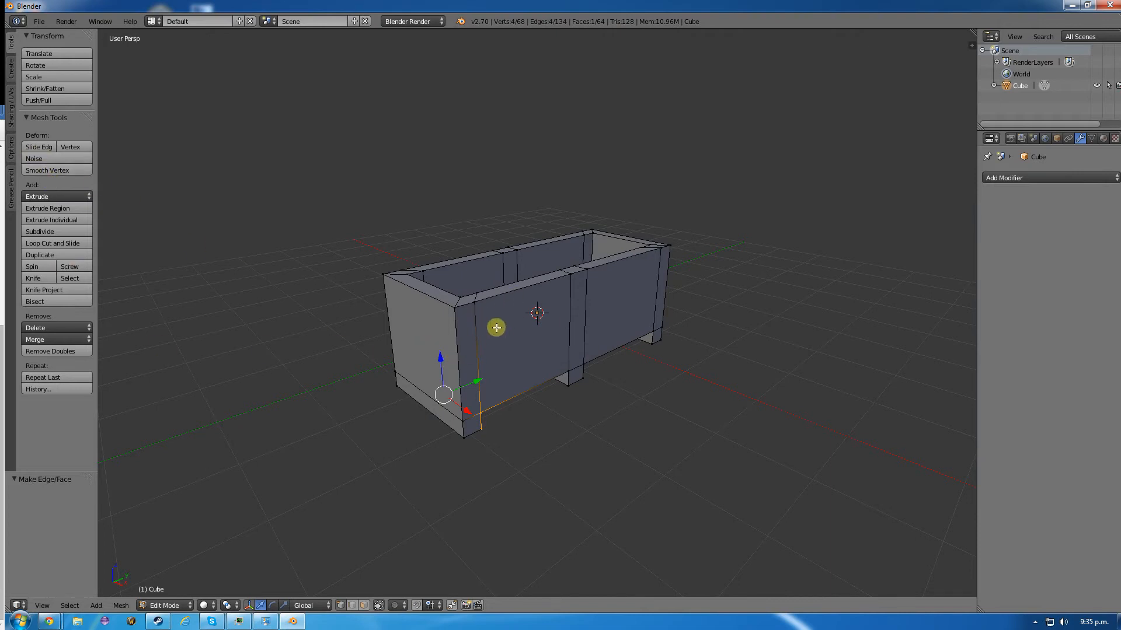
pyautogui.press('a')
pyautogui.hotkey('ctrl', 'r')
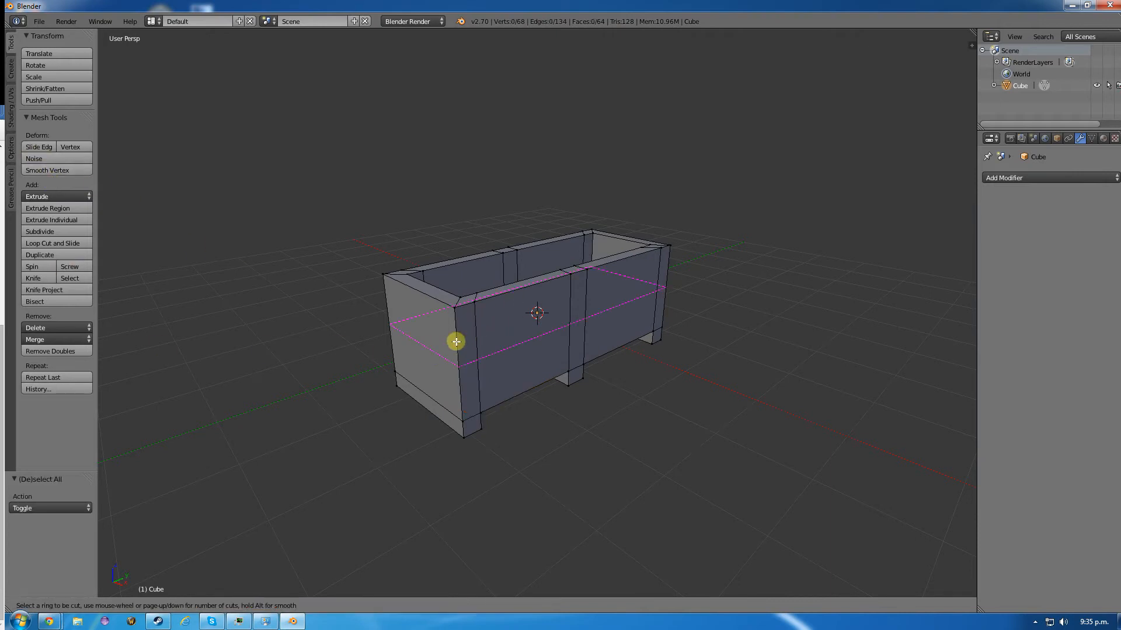
pyautogui.click(456, 347)
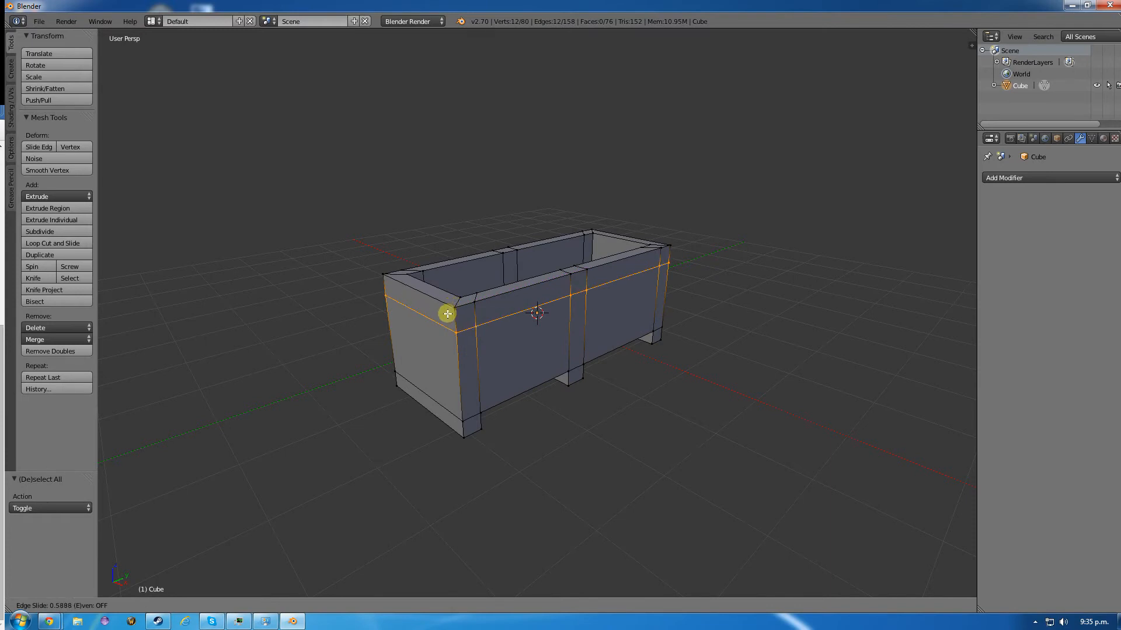
pyautogui.click(447, 314)
# - Add another horizontal loop cut between the upper cut and the rim and slide it to about 0.57, just below the rim
pyautogui.hotkey('ctrl', 'r')
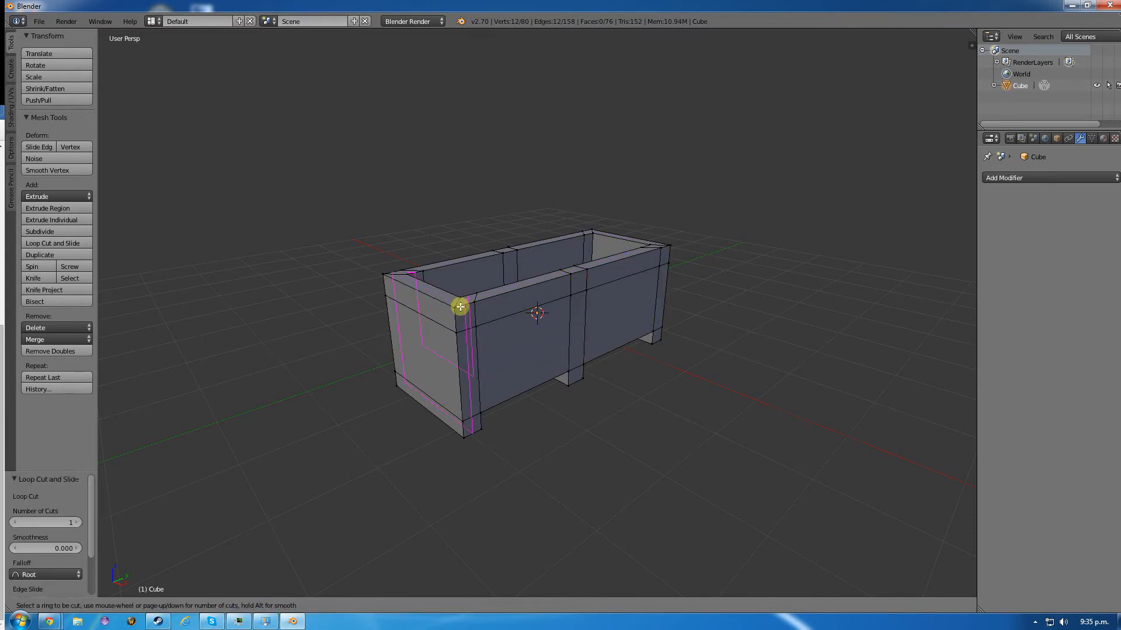
pyautogui.click(462, 318)
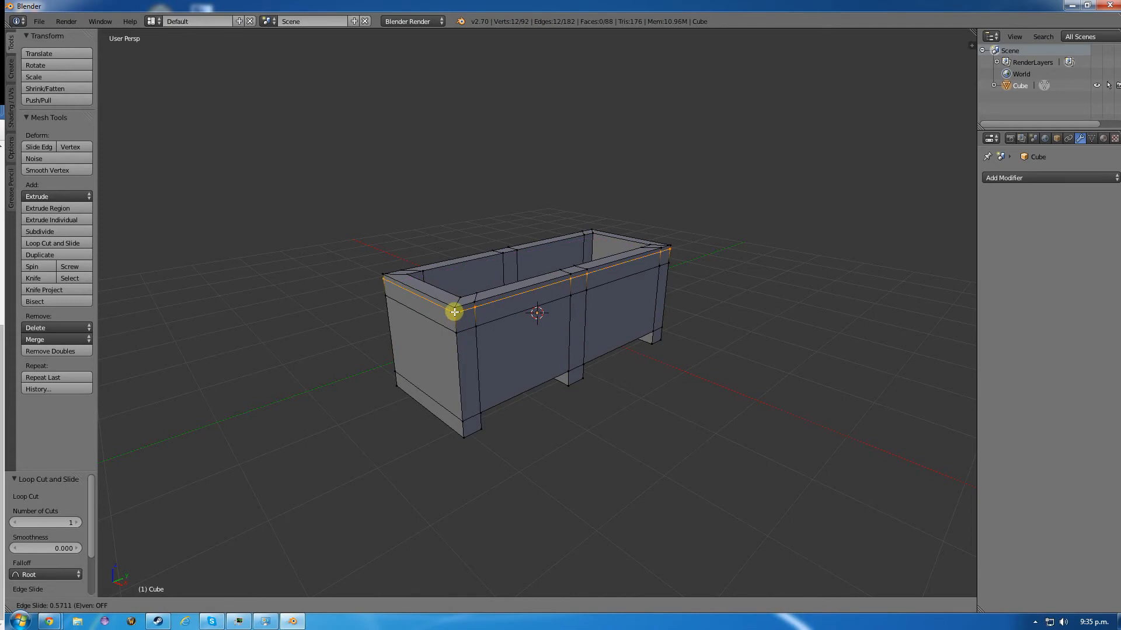
pyautogui.click(454, 311)
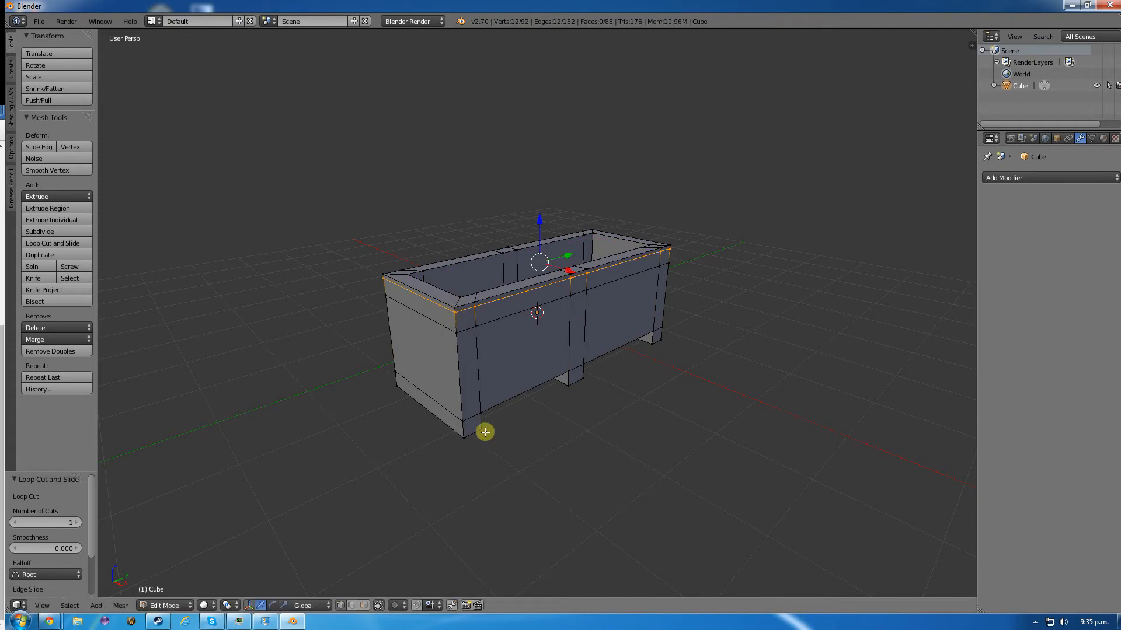
# - Add a horizontal loop cut around the lower part of the outer sides and slide it to about -0.55, above the supports
pyautogui.hotkey('ctrl', 'r')
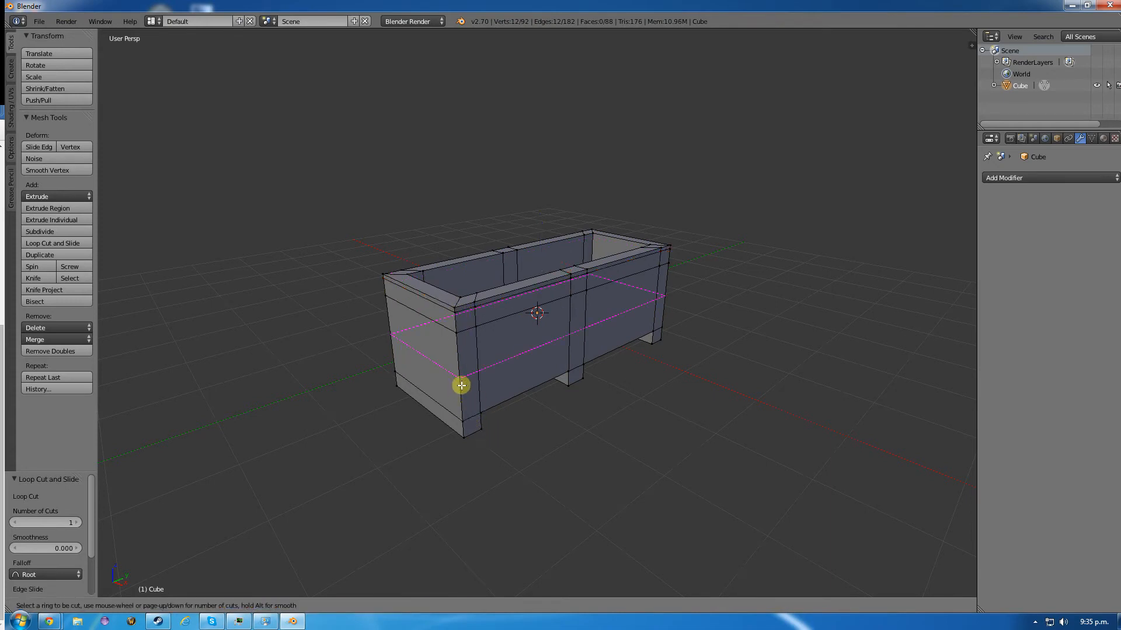
pyautogui.click(461, 386)
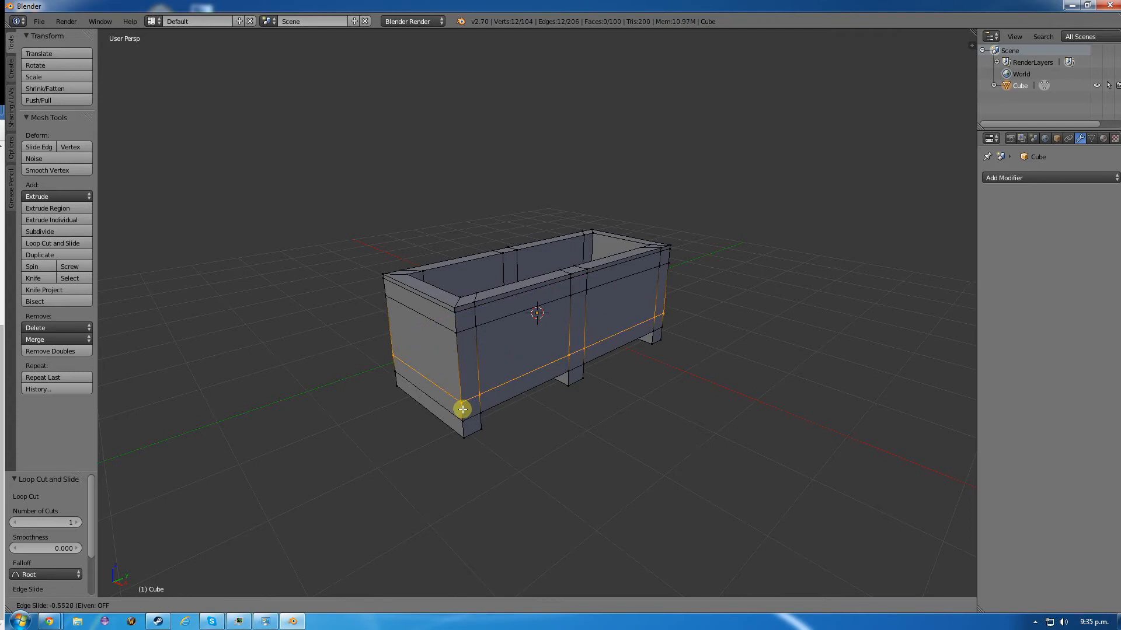
pyautogui.click(463, 409)
# - Select the two large panel faces on the crate's +X long side and extrude them about 0.103 inward
pyautogui.moveTo(401, 361); pyautogui.dragTo(510, 355, button='middle')
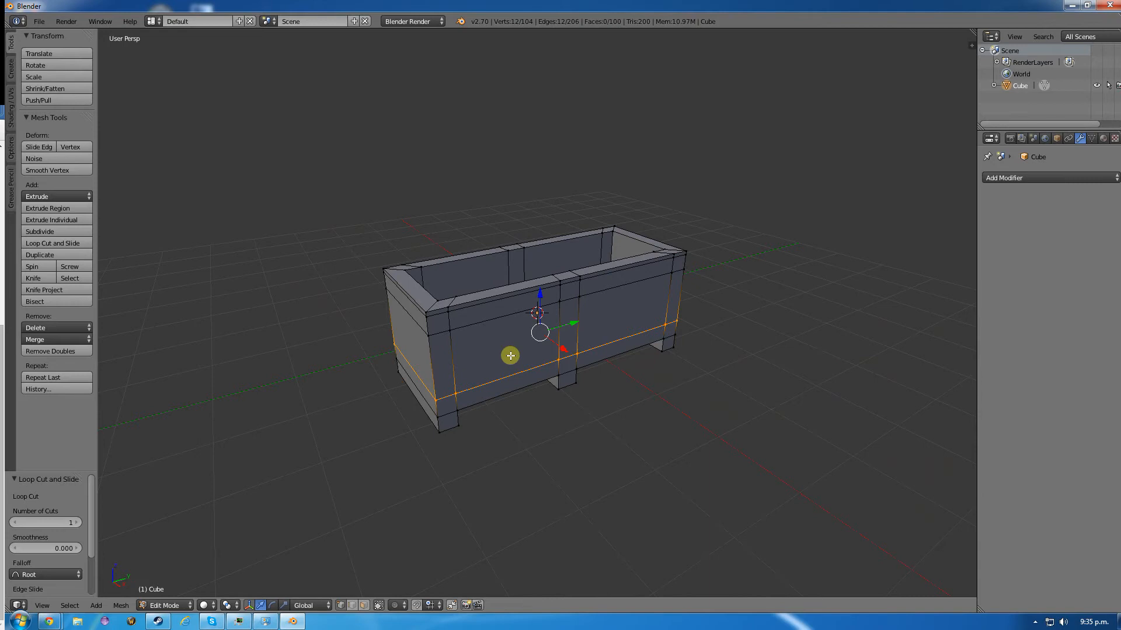
pyautogui.press('a')
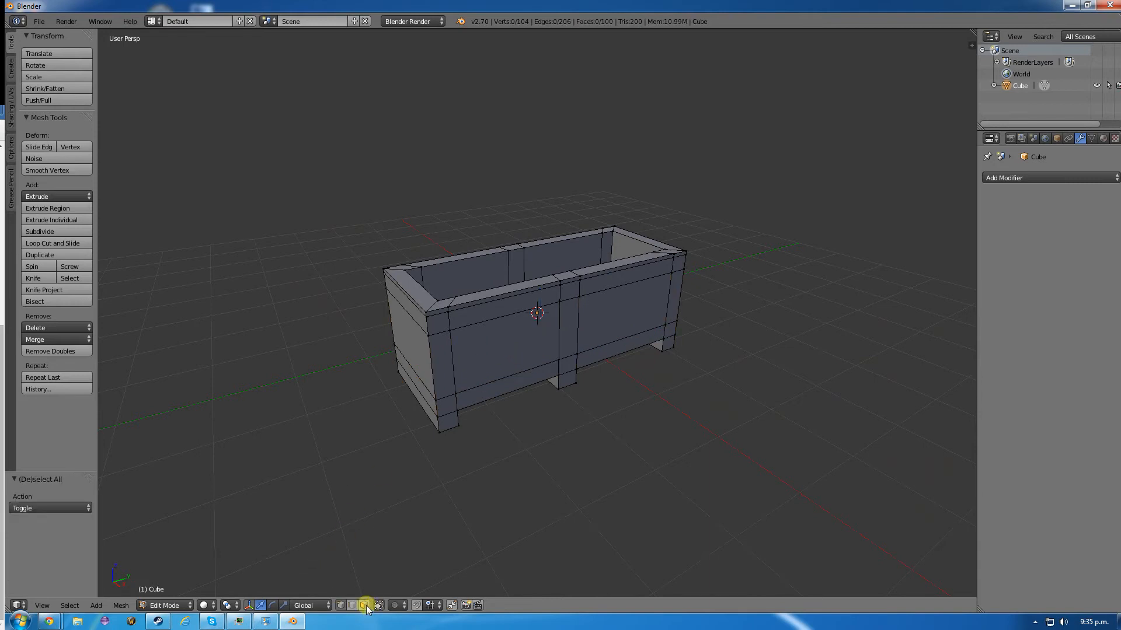
pyautogui.rightClick(513, 347)
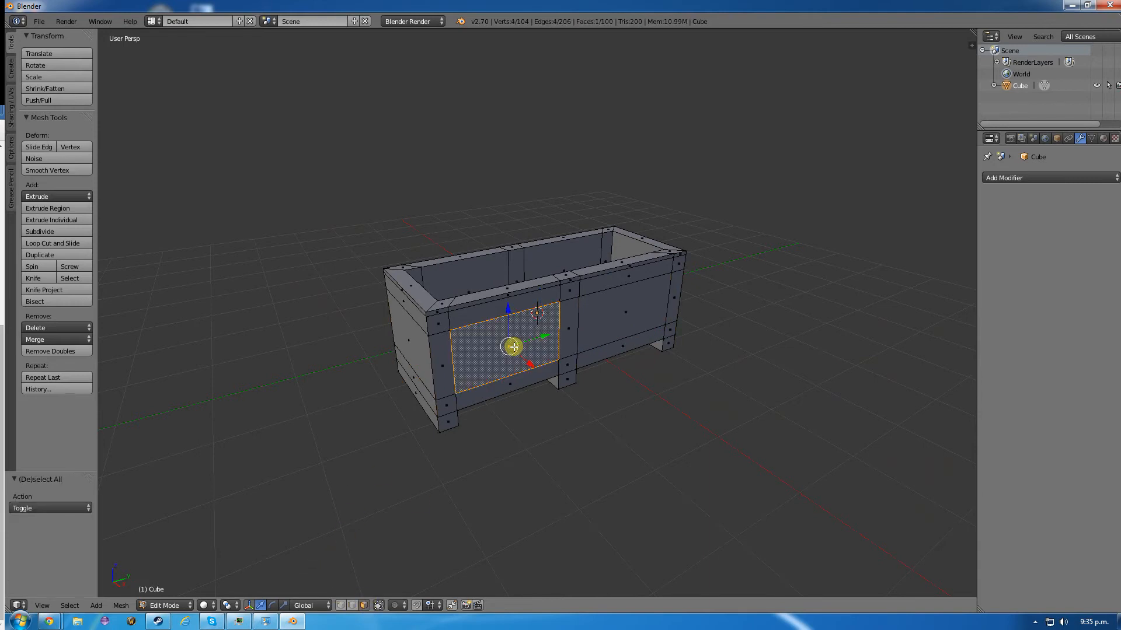
pyautogui.keyDown('shift'); pyautogui.rightClick(625, 315); pyautogui.keyUp('shift')
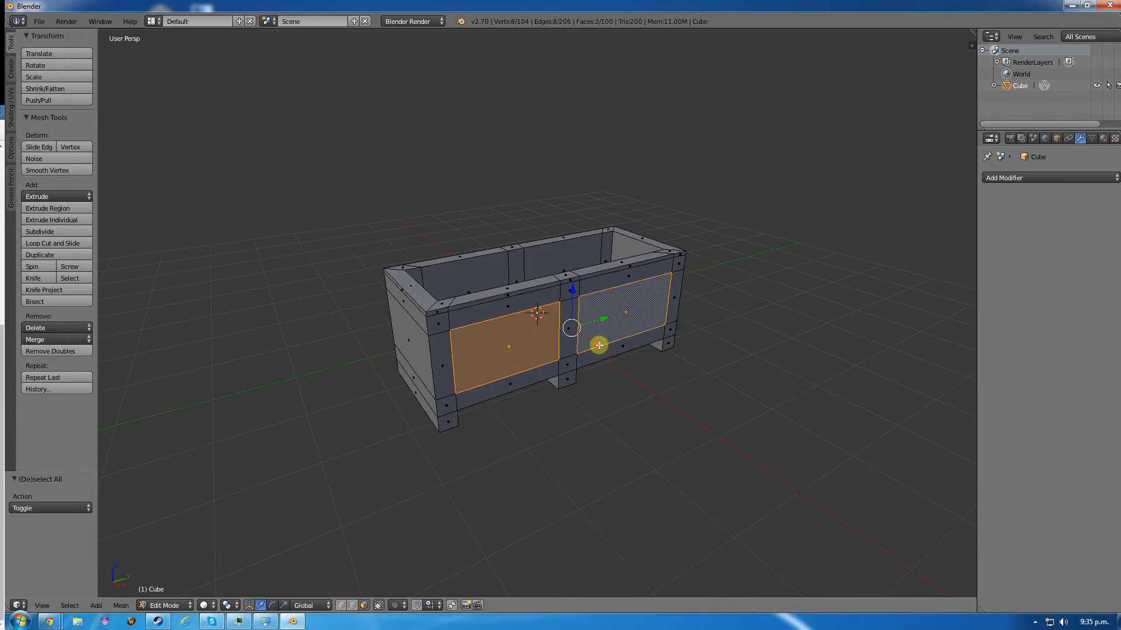
pyautogui.moveTo(599, 345); pyautogui.dragTo(595, 343)
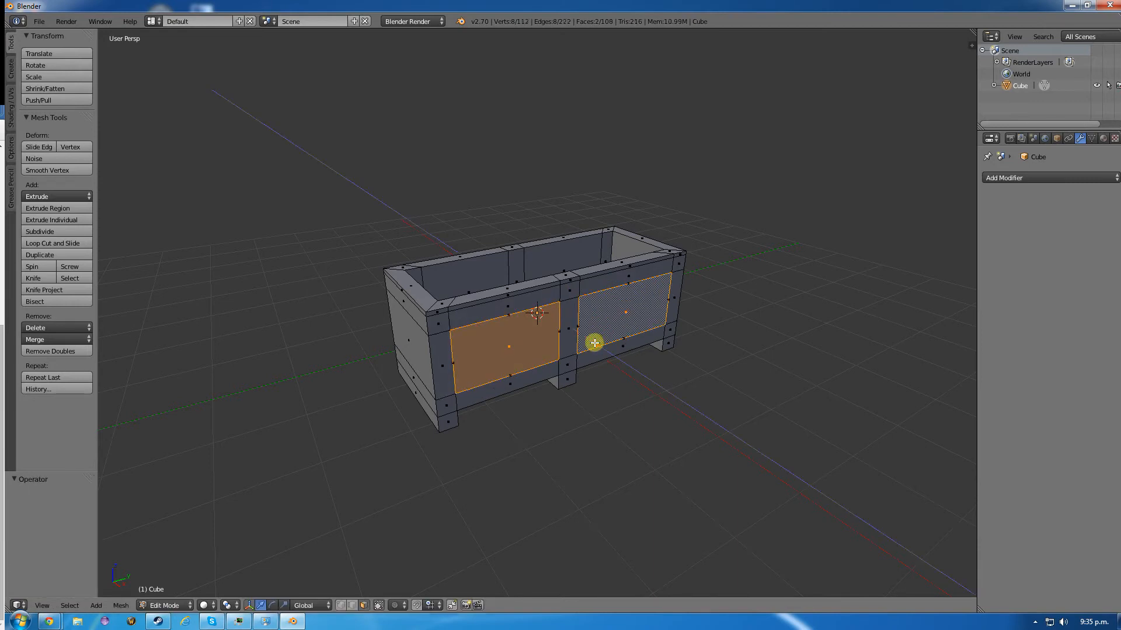
pyautogui.press('e')
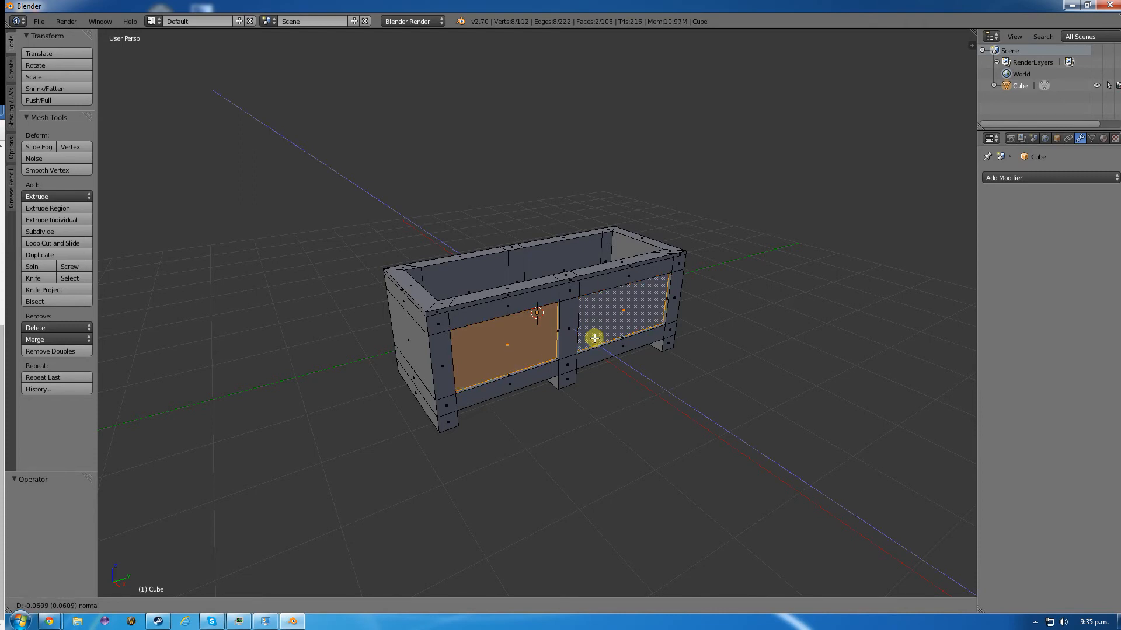
pyautogui.click(592, 337)
# - Select the two large panel faces on the opposite -X long side and extrude them about 0.117 inward
pyautogui.moveTo(357, 345); pyautogui.dragTo(598, 341, button='middle')
pyautogui.rightClick(598, 342)
pyautogui.keyDown('shift'); pyautogui.rightClick(475, 341); pyautogui.keyUp('shift')
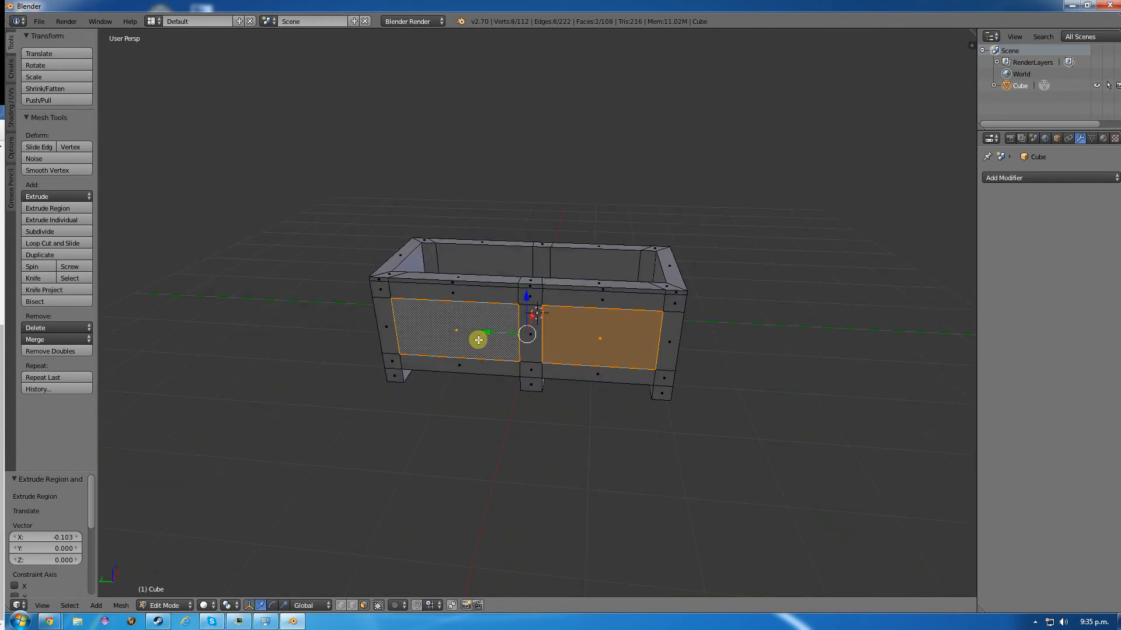
pyautogui.press('e')
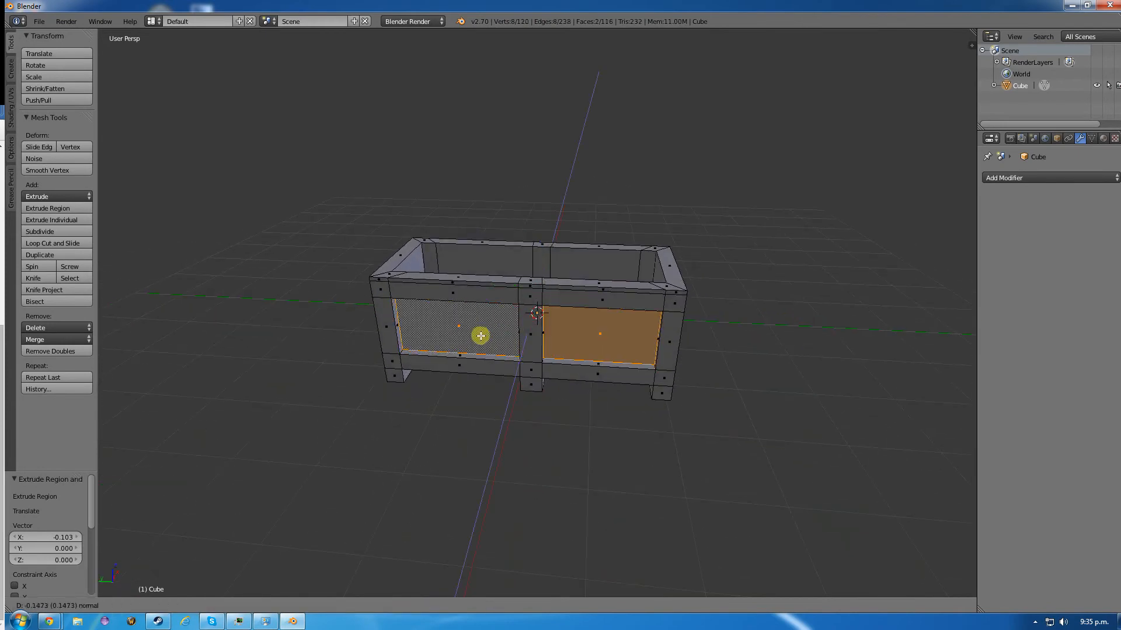
pyautogui.click(477, 336)
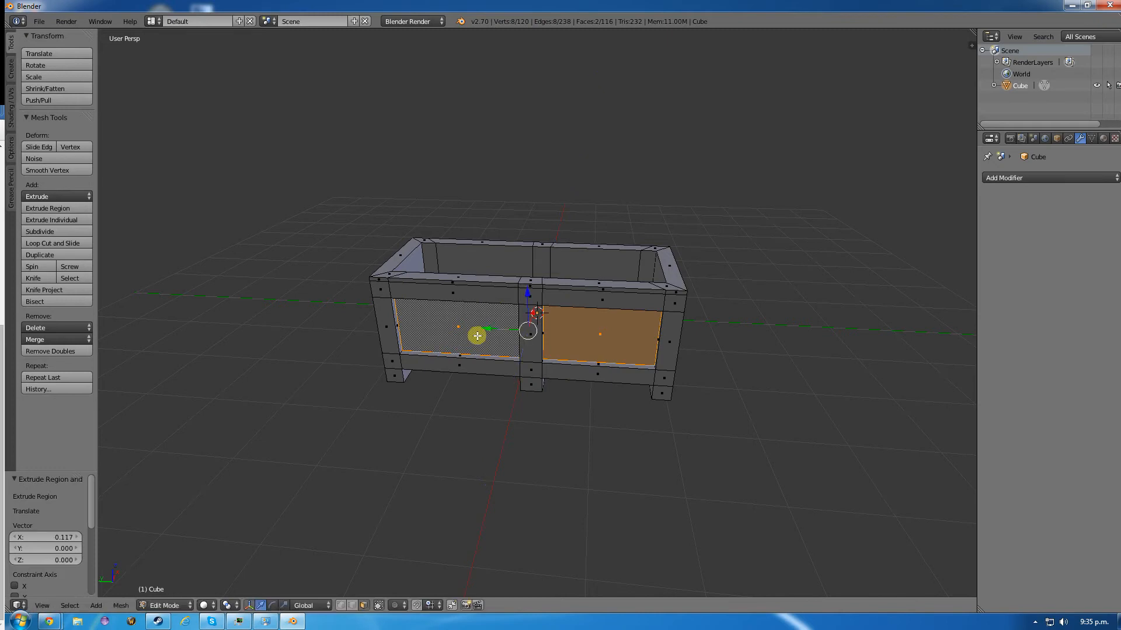
# - Add a vertical loop cut through the crate's short ends and slide it close to the -X corner
pyautogui.moveTo(718, 354); pyautogui.dragTo(484, 356, button='middle')
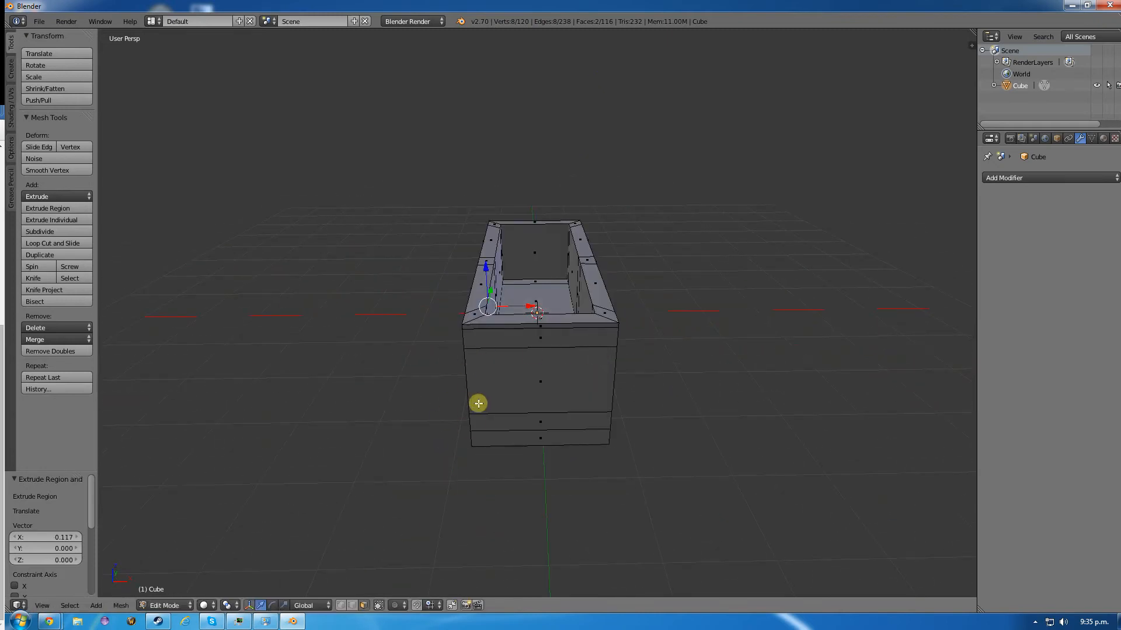
pyautogui.press('a')
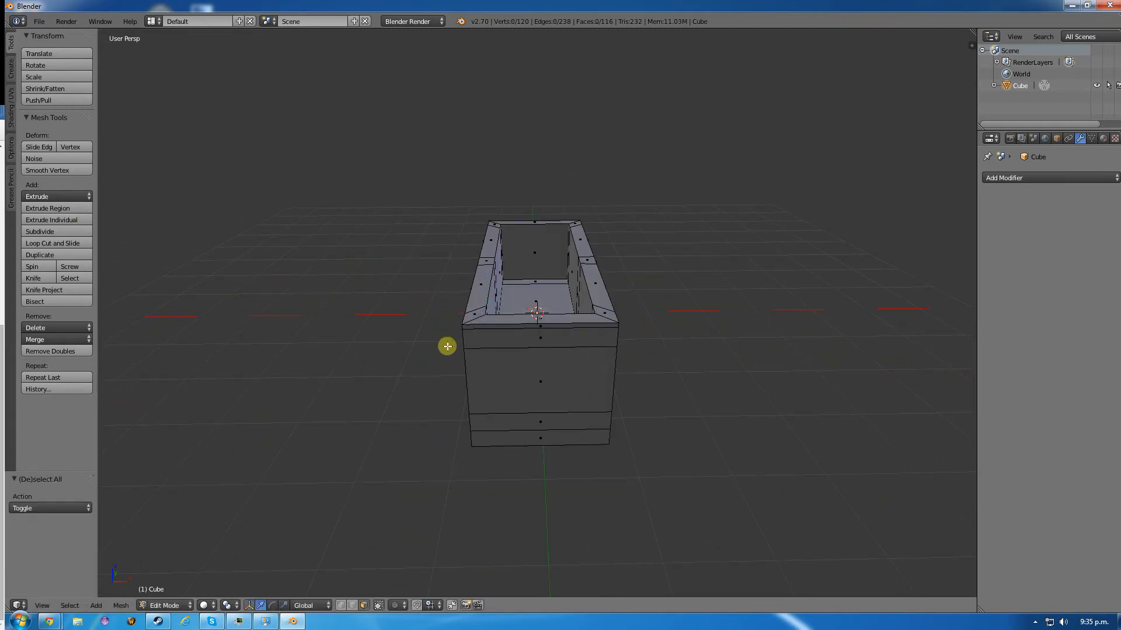
pyautogui.hotkey('ctrl', 'r')
pyautogui.click(475, 327)
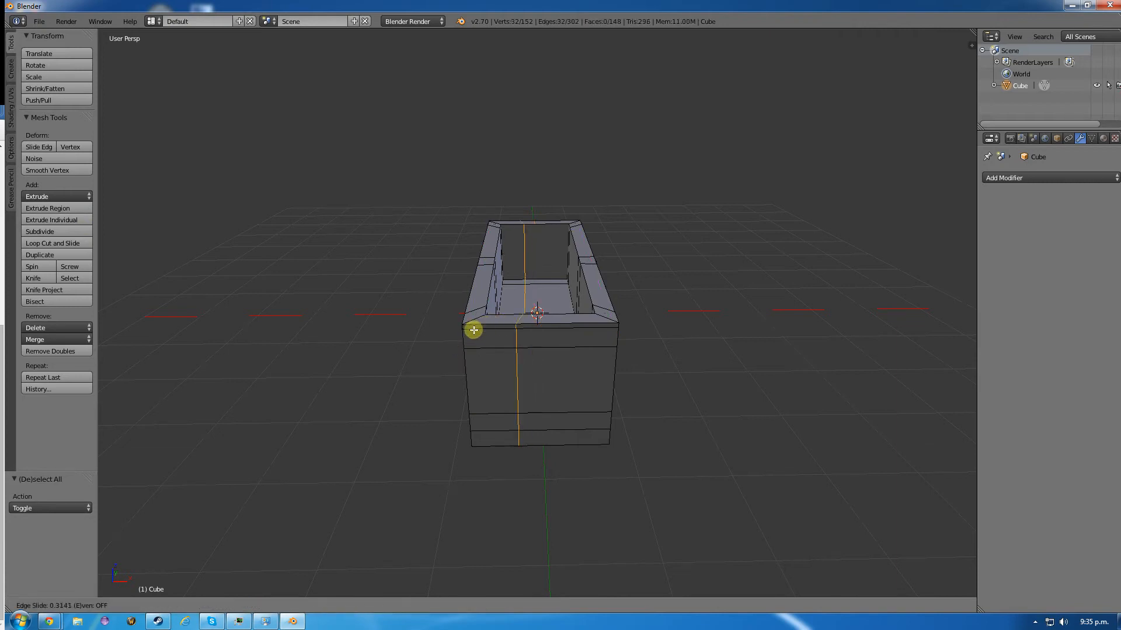
pyautogui.click(441, 327)
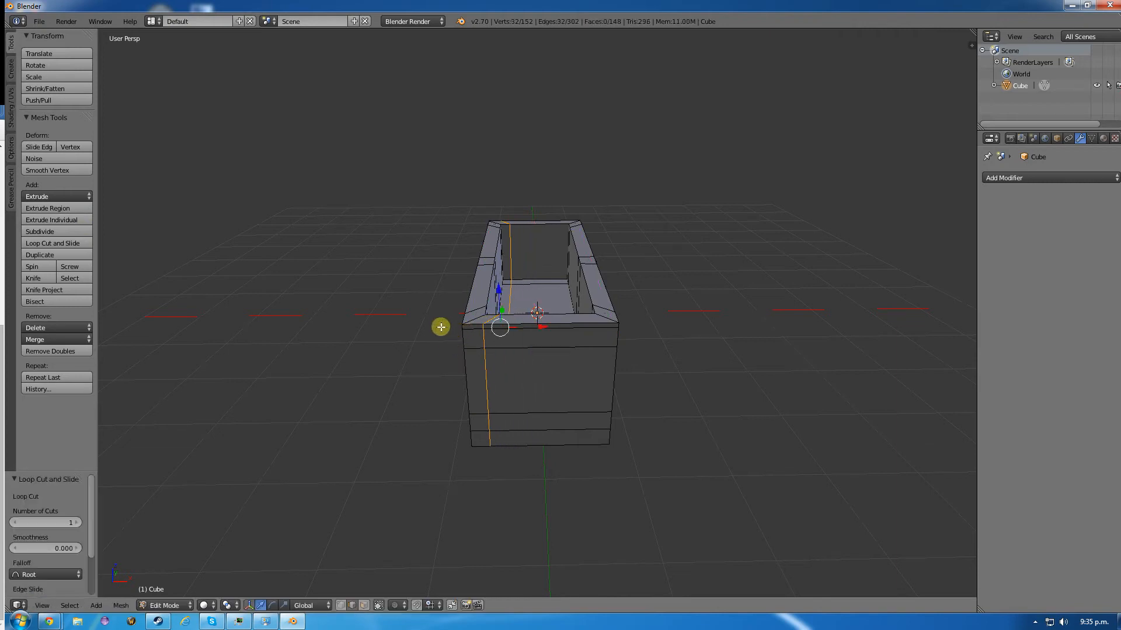
# - Add a second vertical loop cut through the short ends and slide it to about -0.67, close to the +X corner
pyautogui.hotkey('ctrl', 'r')
pyautogui.click(549, 349)
pyautogui.click(550, 349)
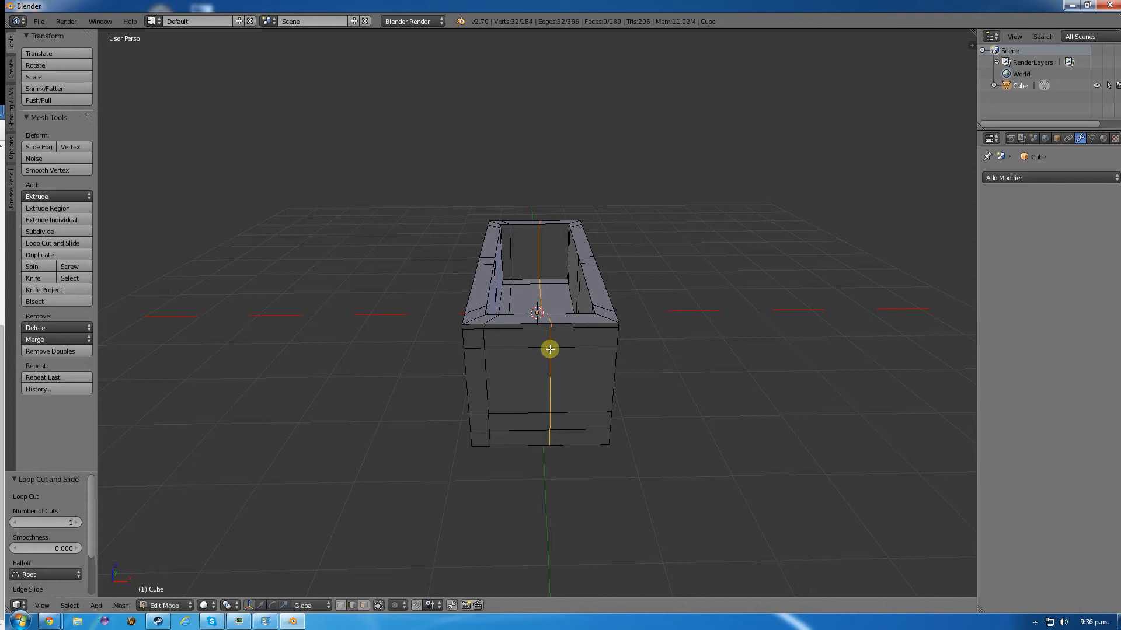
pyautogui.press('g')
pyautogui.press('g')
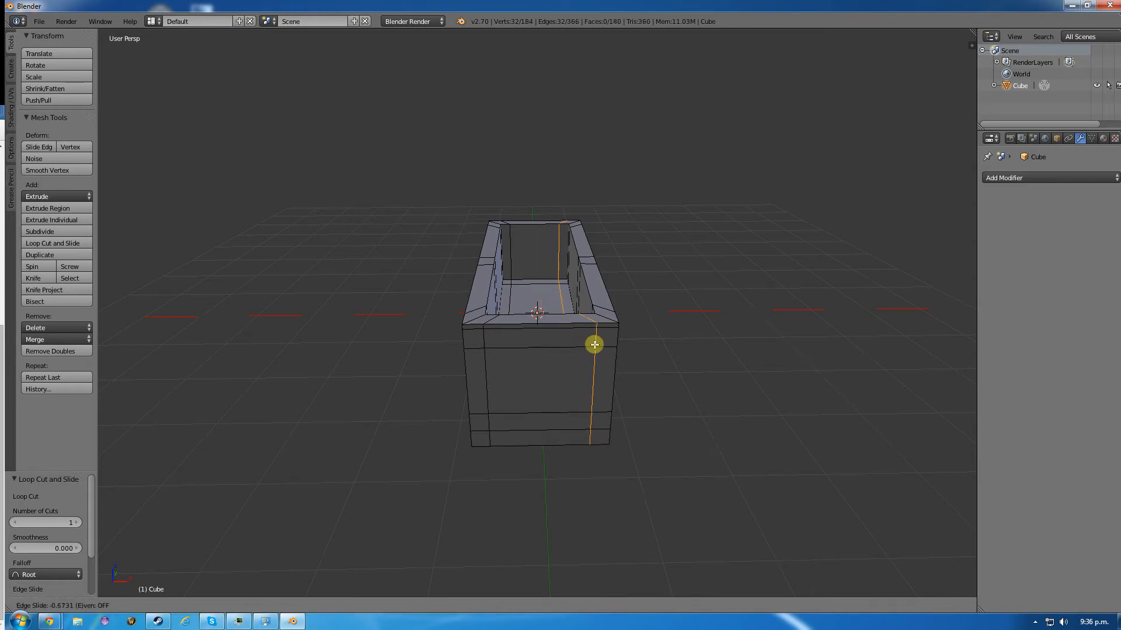
pyautogui.click(594, 345)
# - Select the large framed face on the crate's -Y end and extrude it about 0.059 inward
pyautogui.press('a')
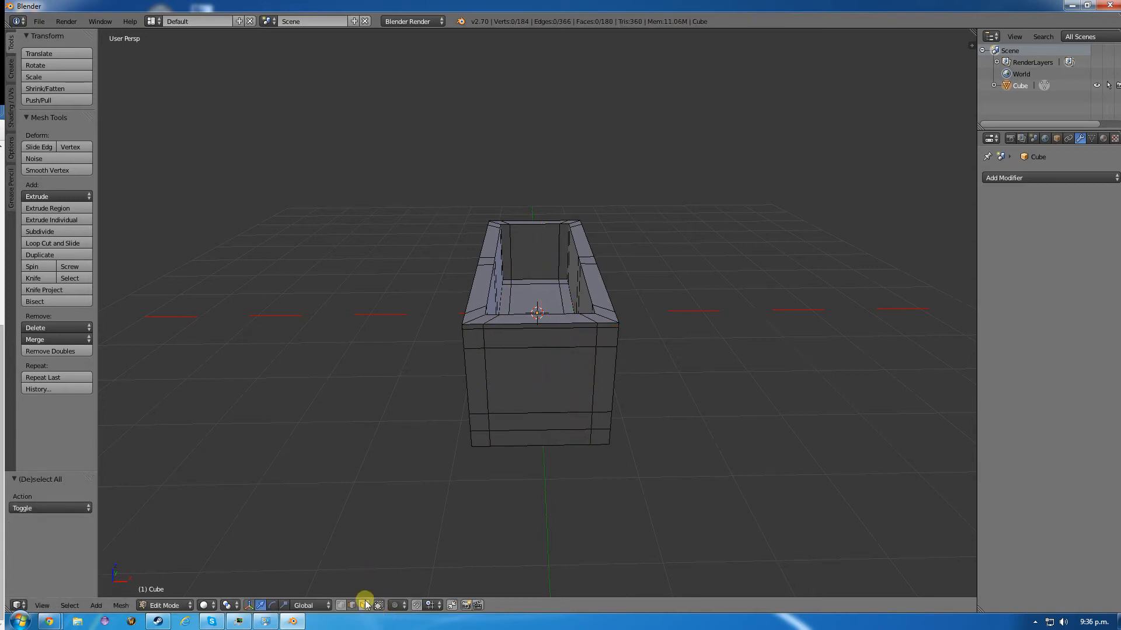
pyautogui.rightClick(517, 387)
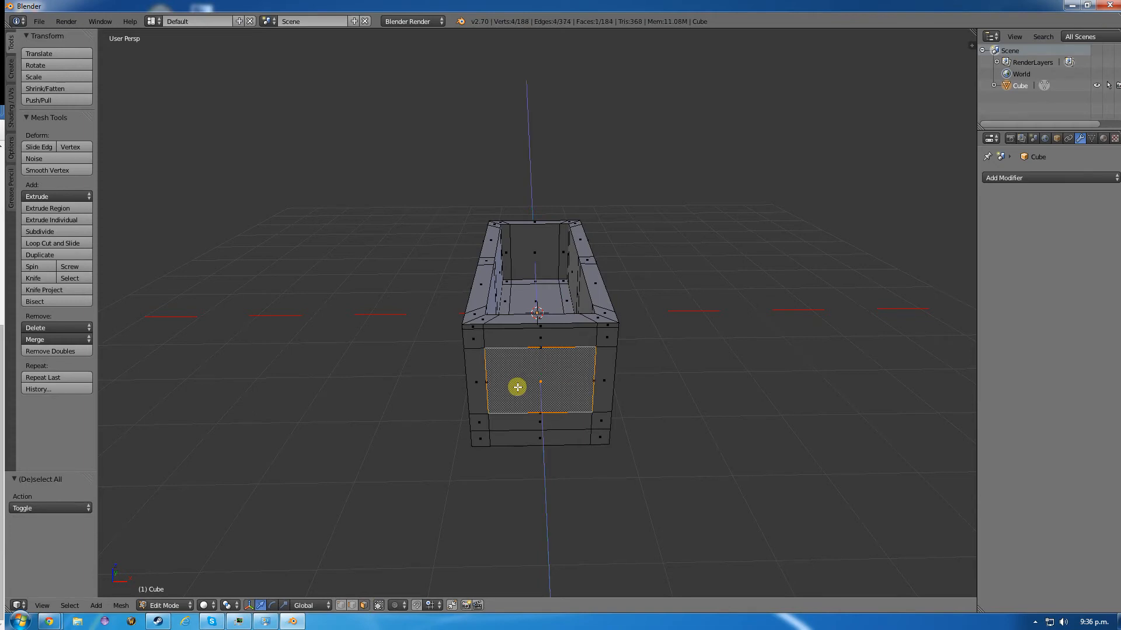
pyautogui.press('e')
pyautogui.click(513, 383)
# - Extrude the large framed face on the +Y end about 0.050 inward and return to Object Mode
pyautogui.moveTo(513, 383); pyautogui.dragTo(612, 325, button='middle')
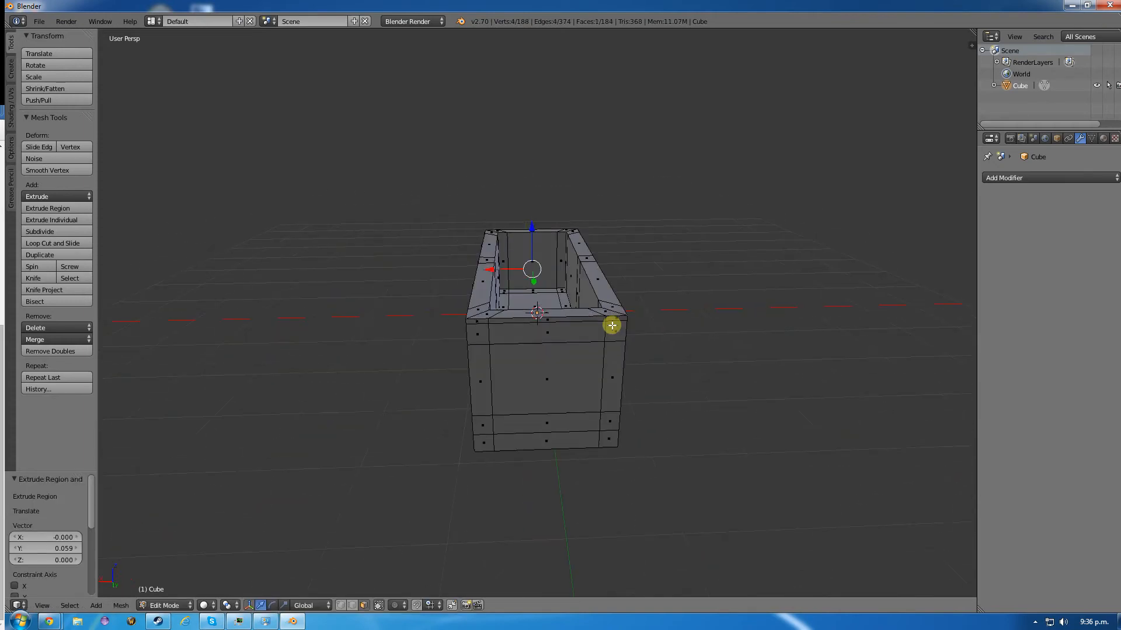
pyautogui.rightClick(573, 395)
pyautogui.press('e')
pyautogui.click(573, 395)
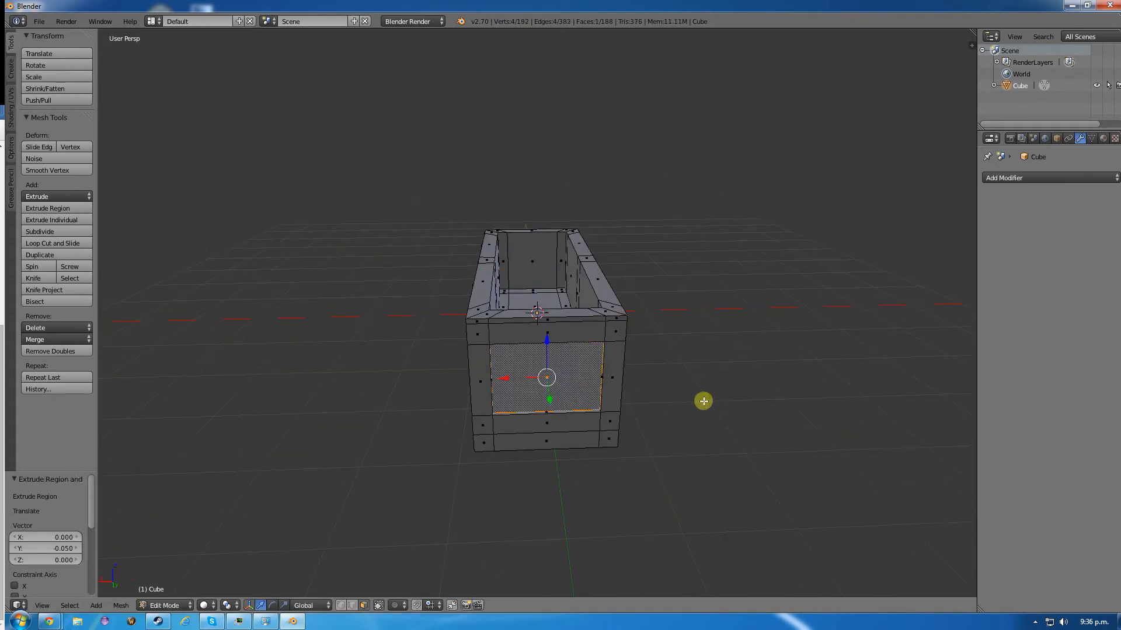
pyautogui.moveTo(704, 400); pyautogui.dragTo(362, 407, button='middle')
pyautogui.press('Tab')
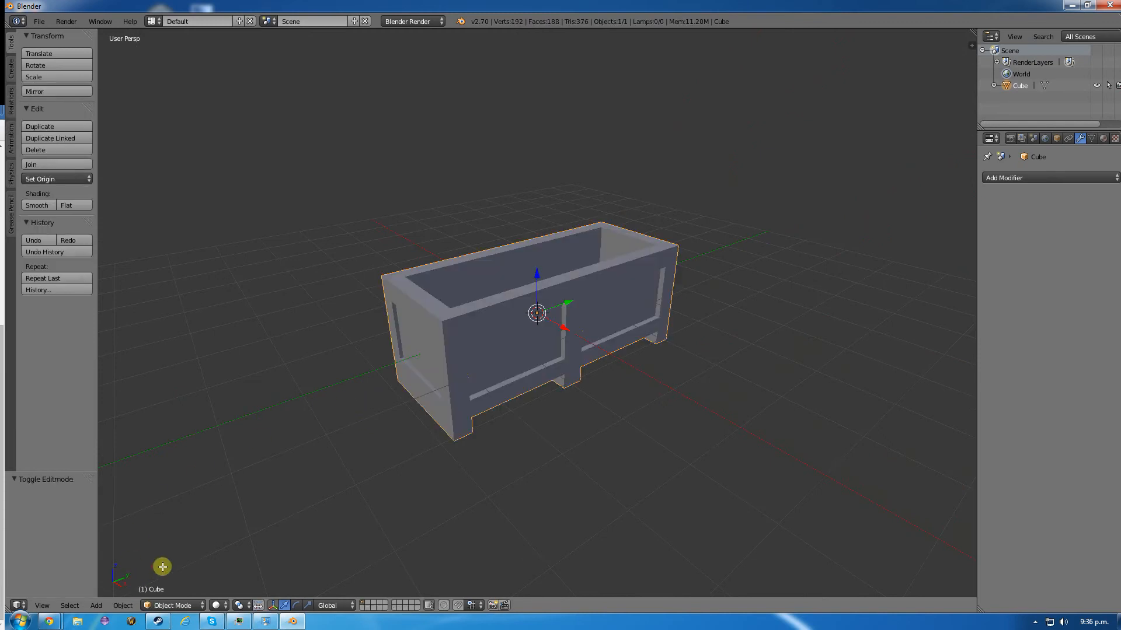
# - Place the browser's csgo.jpg reference image beside the crate, compare the two, and return to Blender
pyautogui.moveTo(0, 193); pyautogui.dragTo(1063, 155)
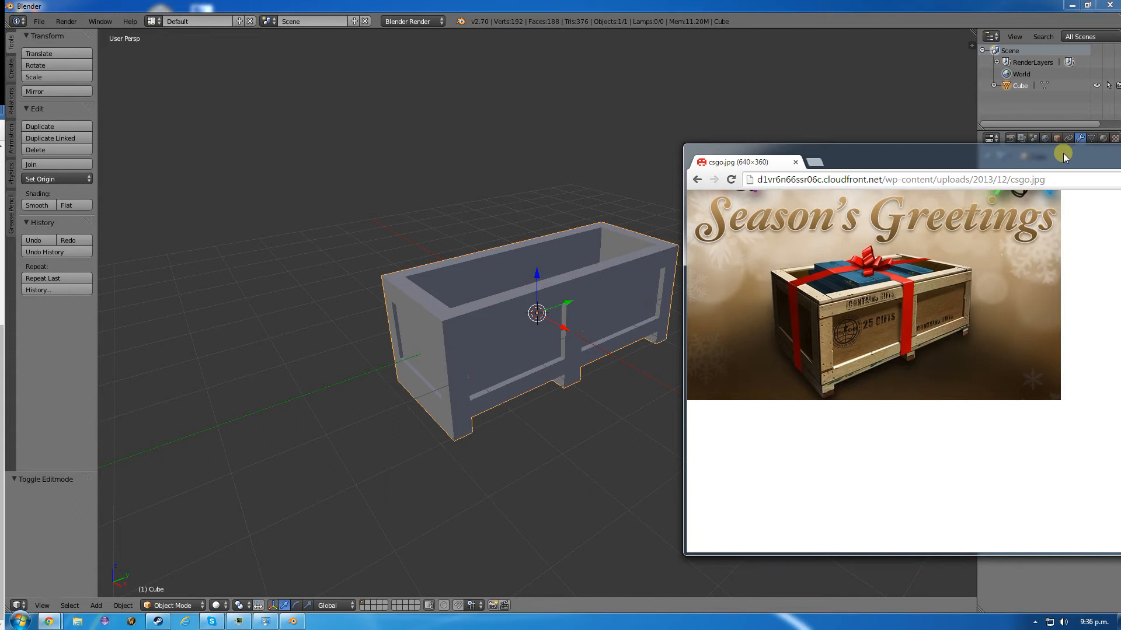
pyautogui.moveTo(1064, 156); pyautogui.dragTo(1063, 154)
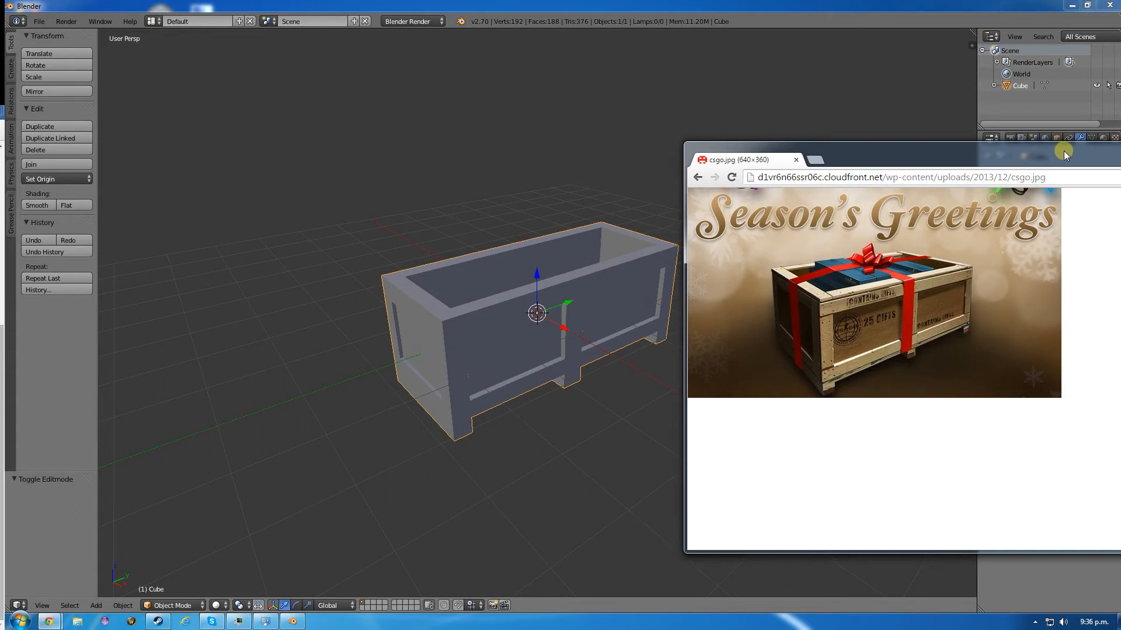
pyautogui.moveTo(1063, 151); pyautogui.dragTo(1069, 152)
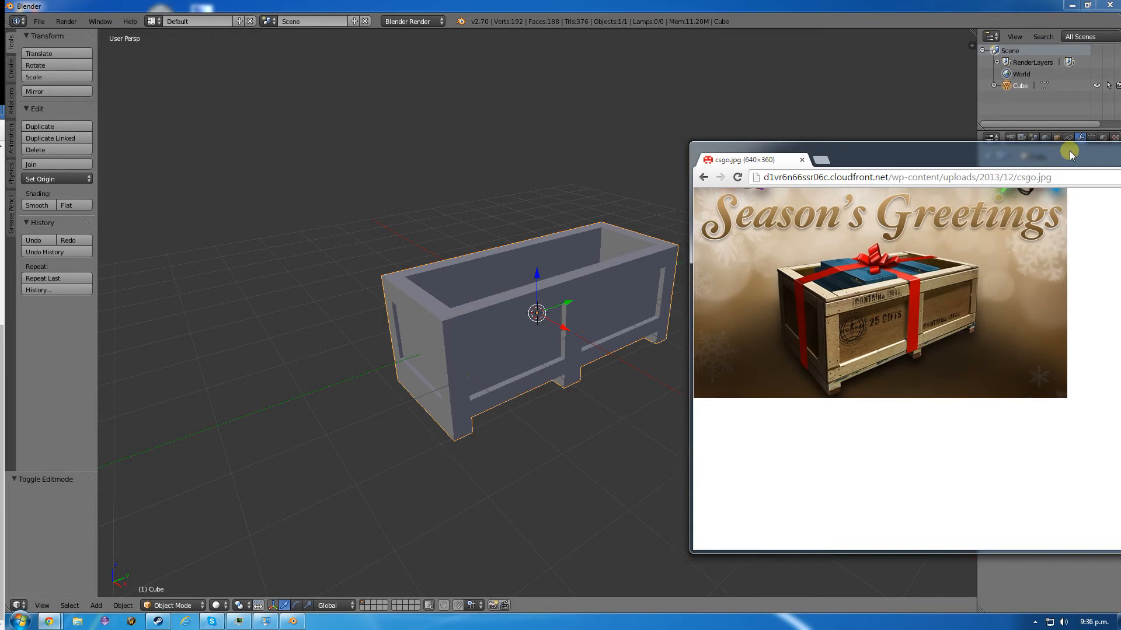
pyautogui.moveTo(1070, 153); pyautogui.dragTo(1070, 164)
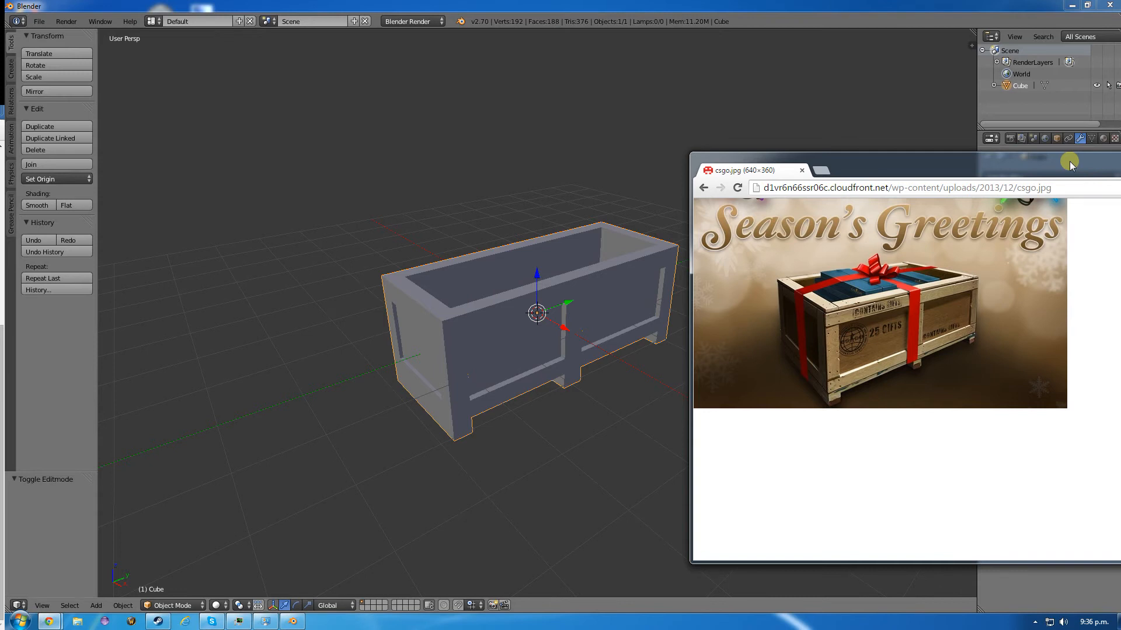
pyautogui.moveTo(1071, 164); pyautogui.dragTo(12, 201)
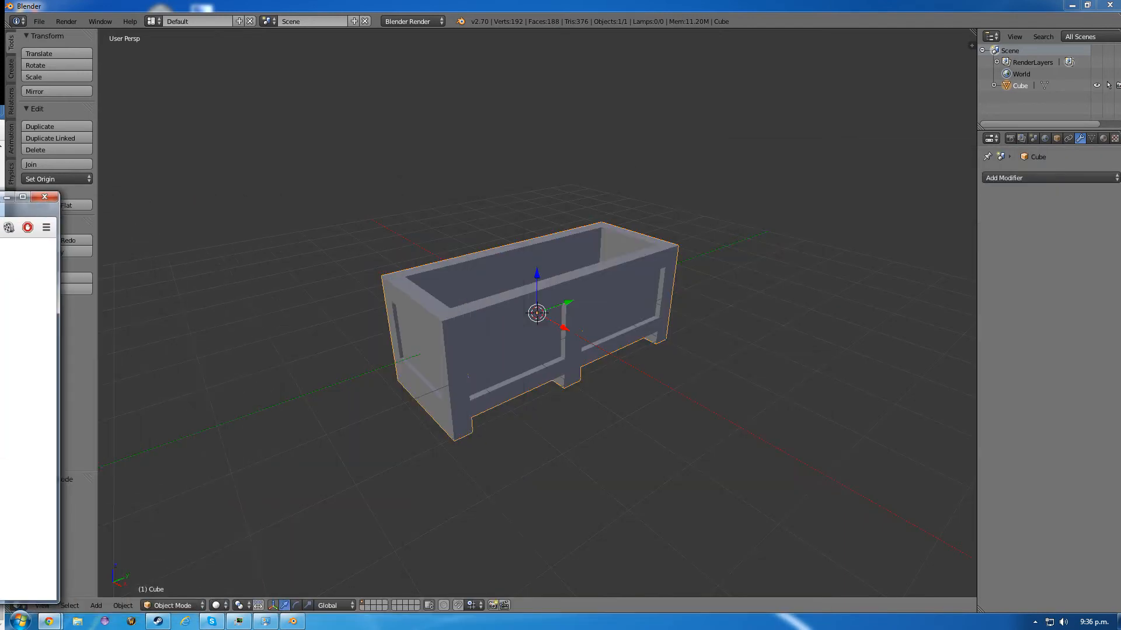
pyautogui.click(516, 5)
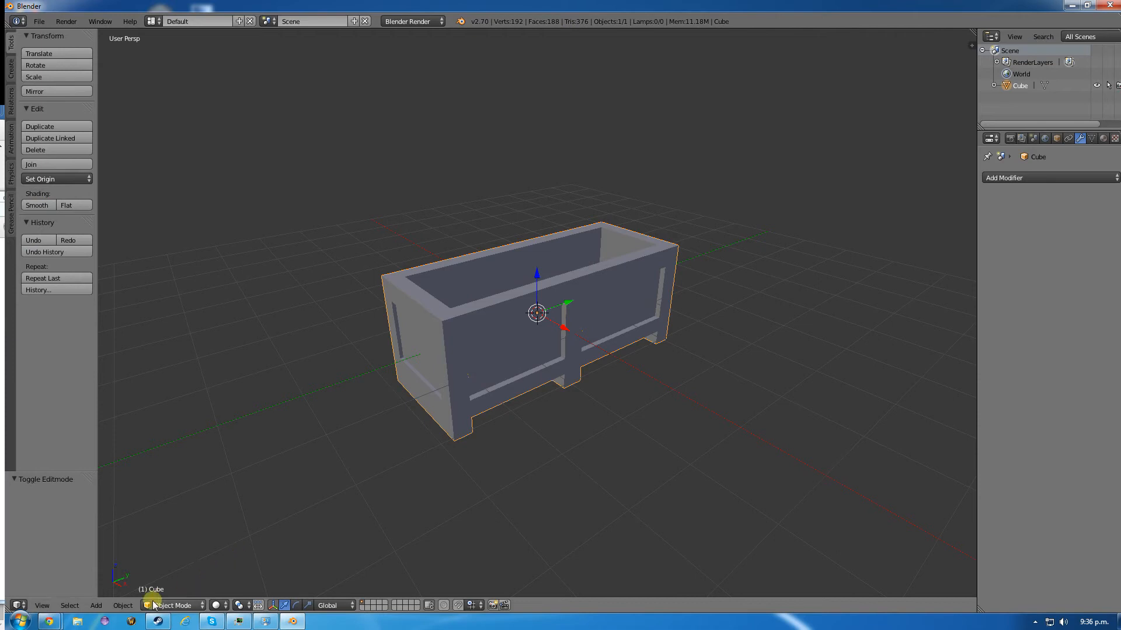
# - Add a cube mesh at the crate's centre and enable snapping during transforms
pyautogui.click(96, 607)
pyautogui.moveTo(102, 591)
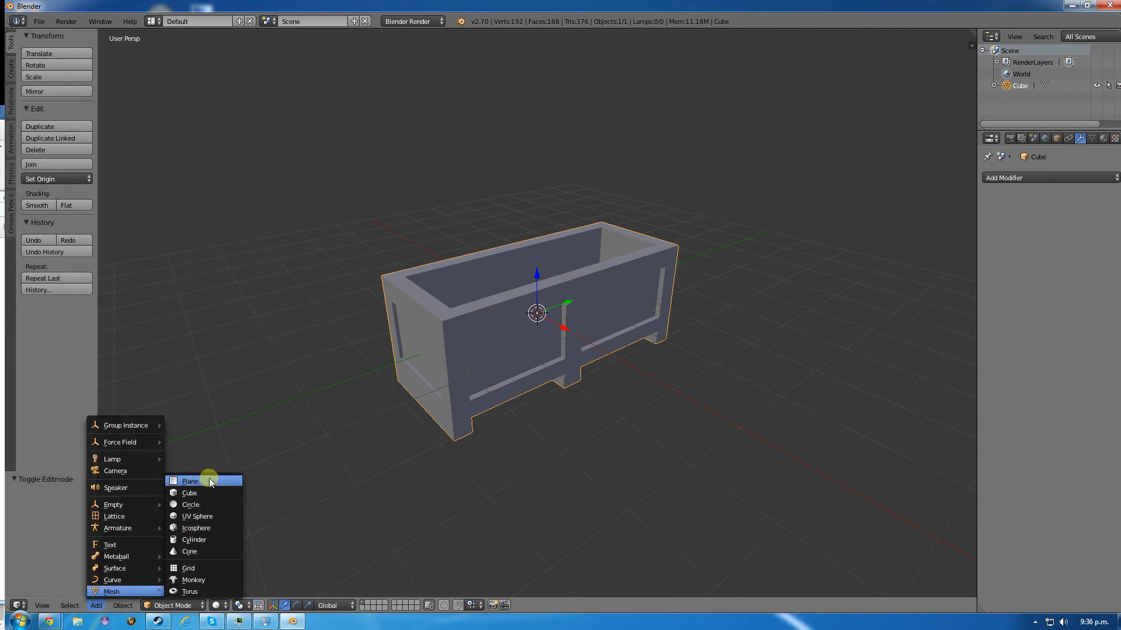
pyautogui.click(201, 493)
pyautogui.moveTo(380, 261); pyautogui.dragTo(397, 435, button='middle')
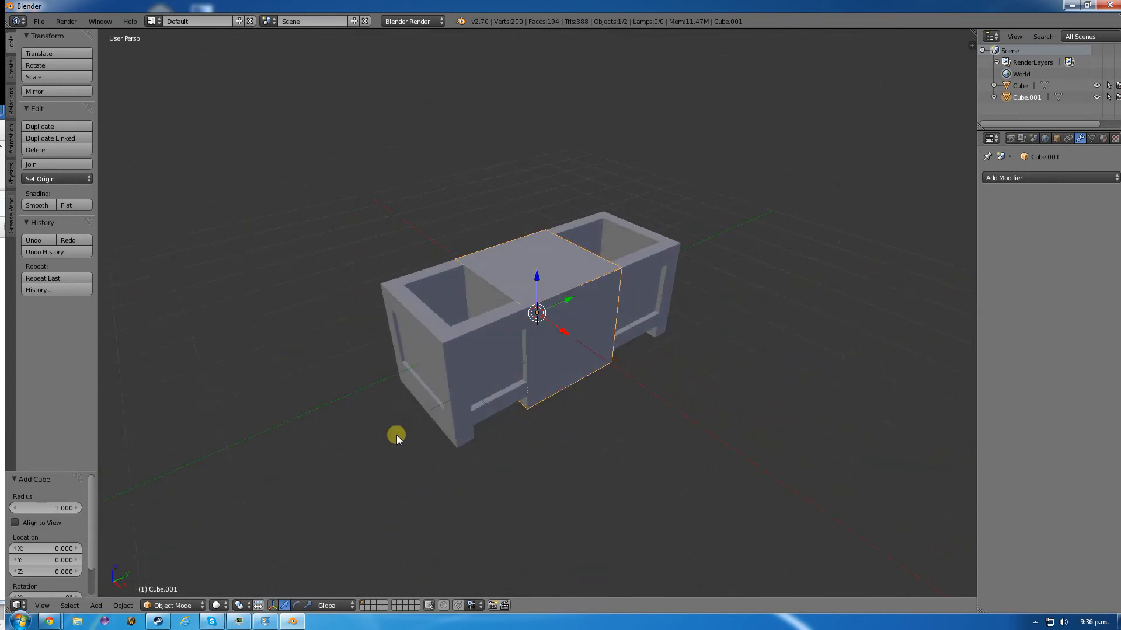
pyautogui.click(459, 606)
# - In Edit Mode, move the new cube's +X face about 0.260 inward along X to fit within the crate wall
pyautogui.press('Tab')
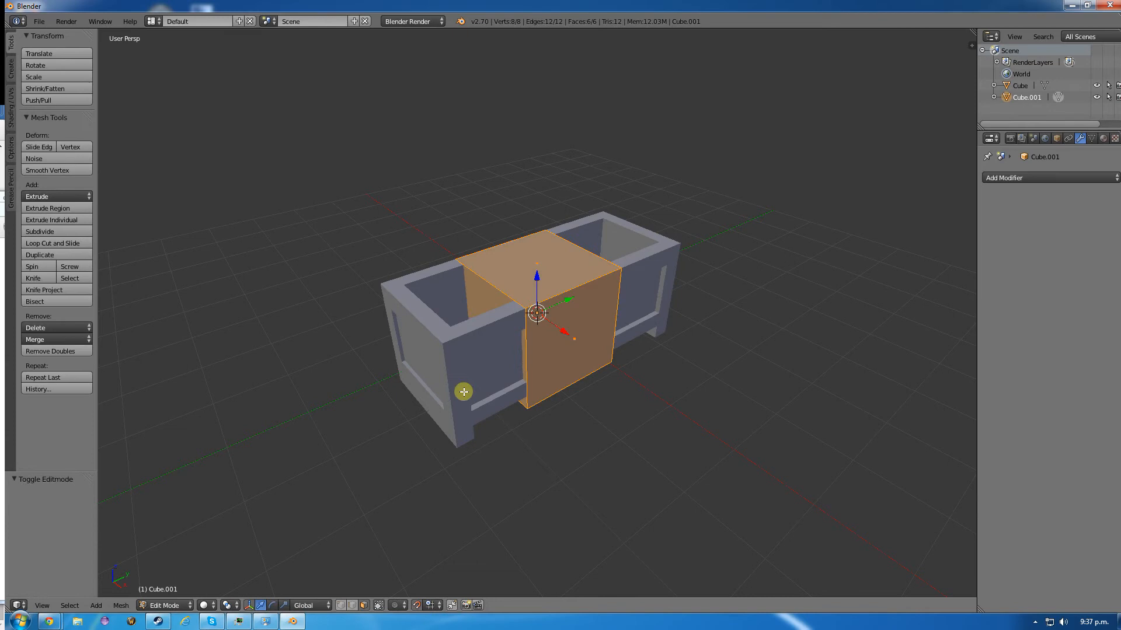
pyautogui.rightClick(581, 338)
pyautogui.press('g')
pyautogui.press('x')
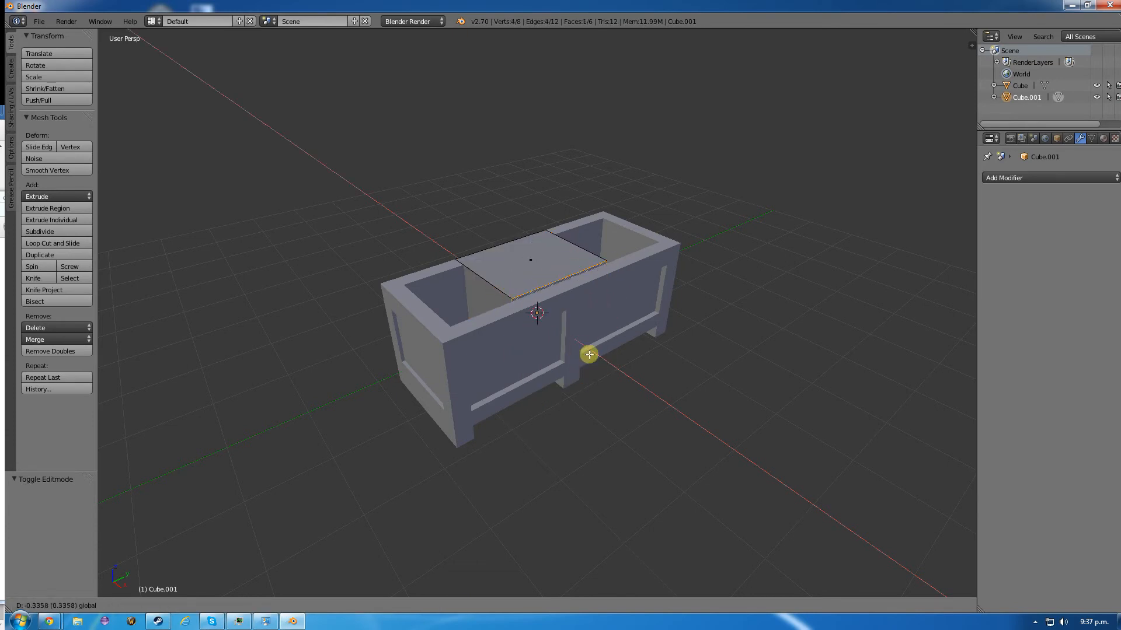
pyautogui.click(592, 355)
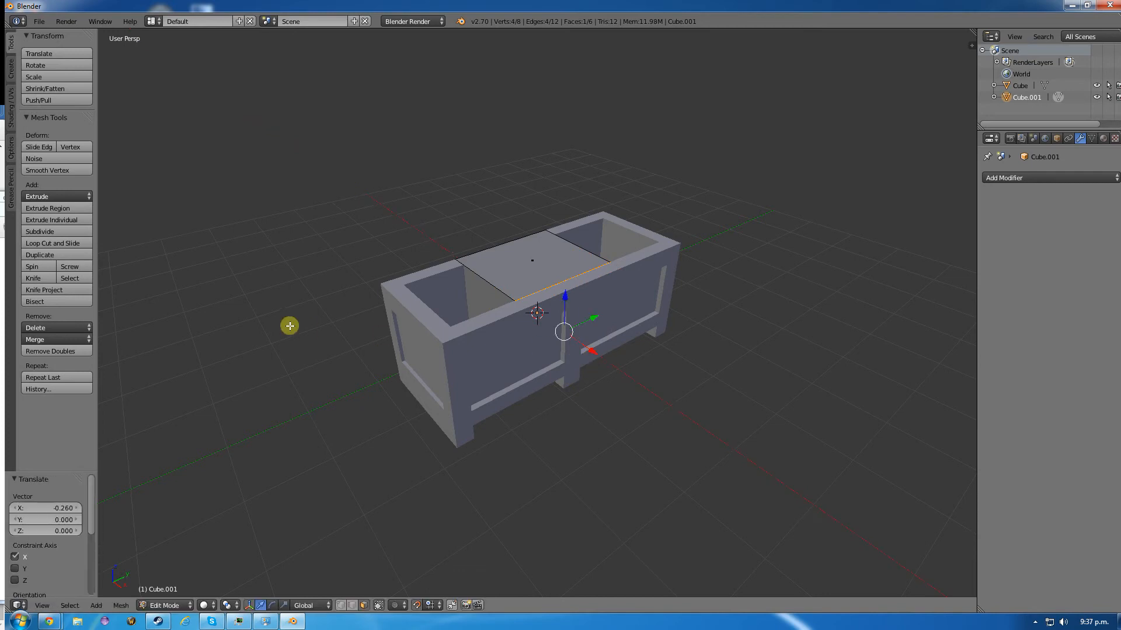
# - Move the new cube's -X face about 0.265 inward along X to fit within the opposite crate wall
pyautogui.moveTo(290, 325); pyautogui.dragTo(457, 365, button='middle')
pyautogui.rightClick(514, 366)
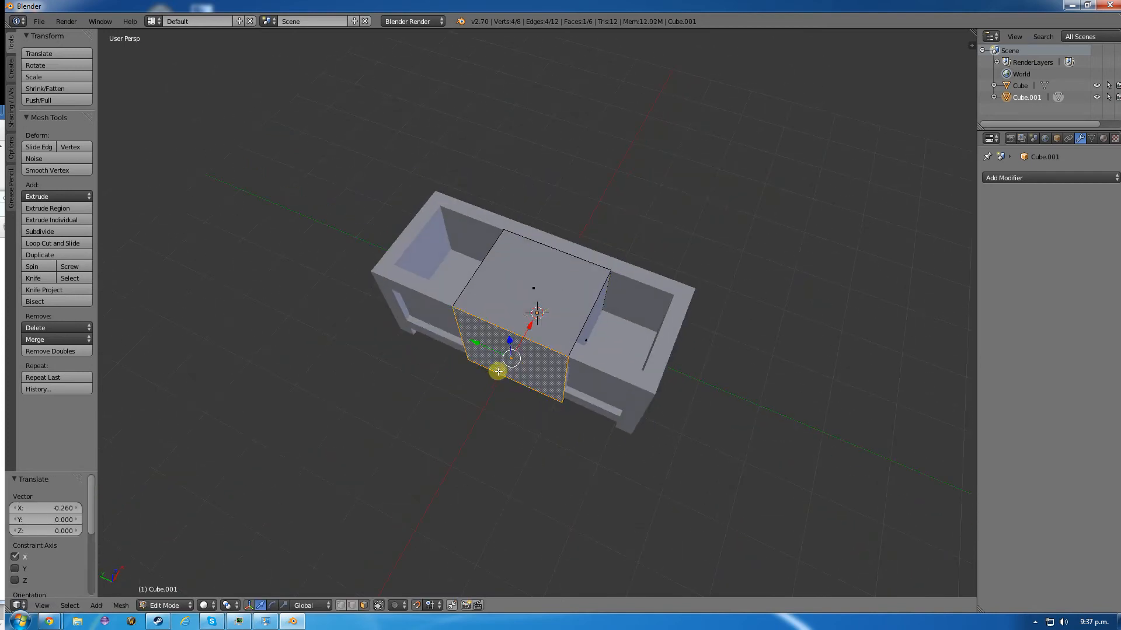
pyautogui.press('g')
pyautogui.press('x')
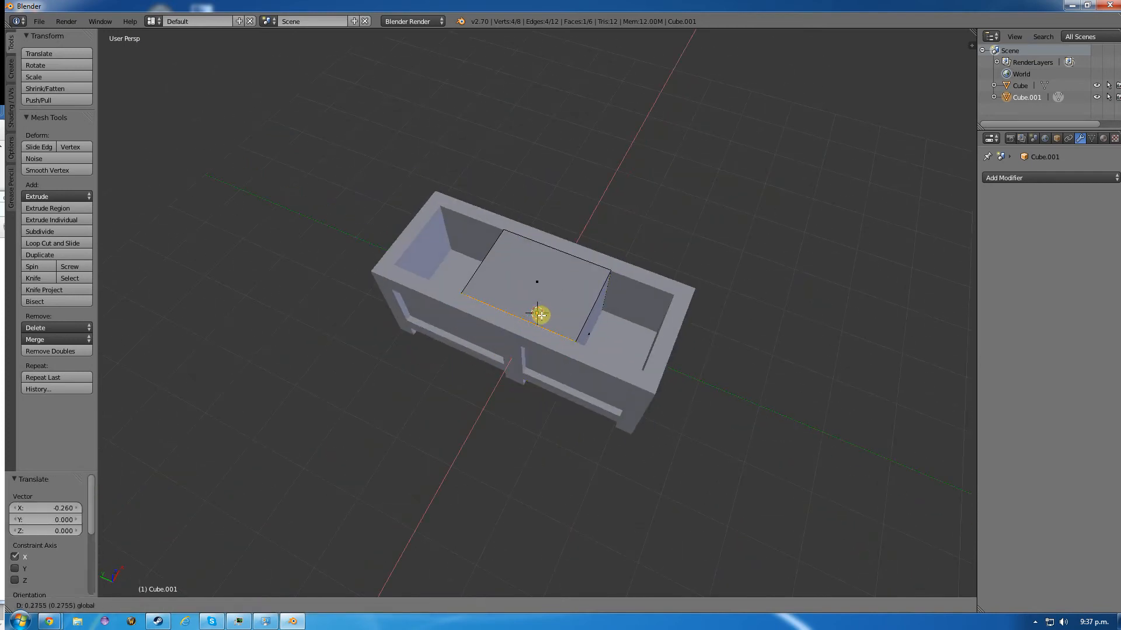
pyautogui.click(540, 315)
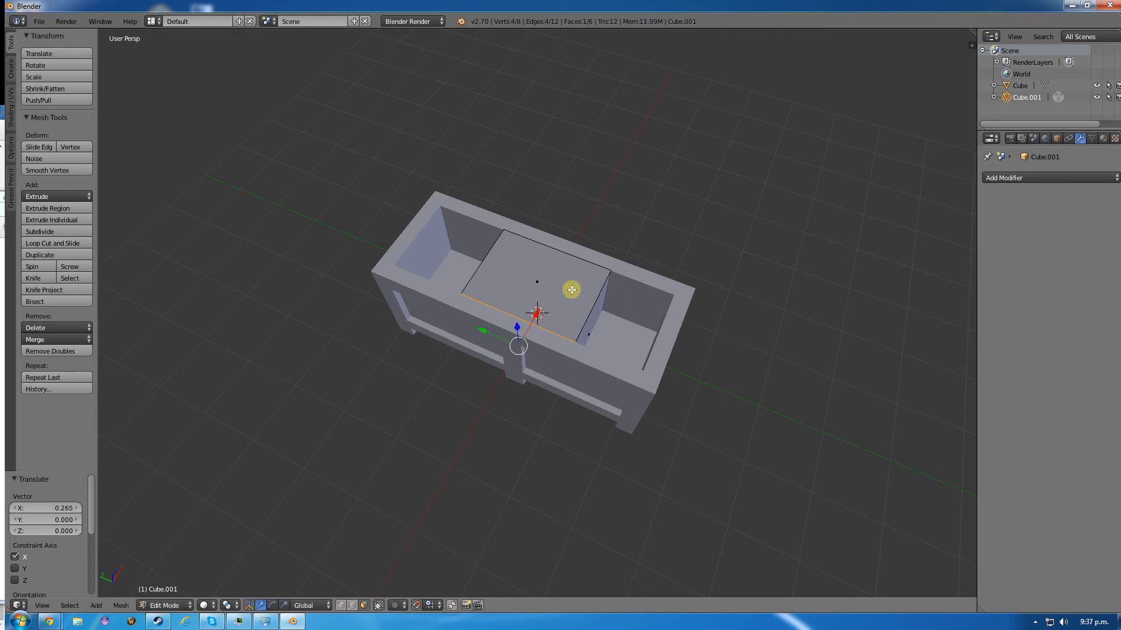
# - Move the inner cube's -Y face about 0.942 outward along Y toward the crate's end wall
pyautogui.rightClick(592, 321)
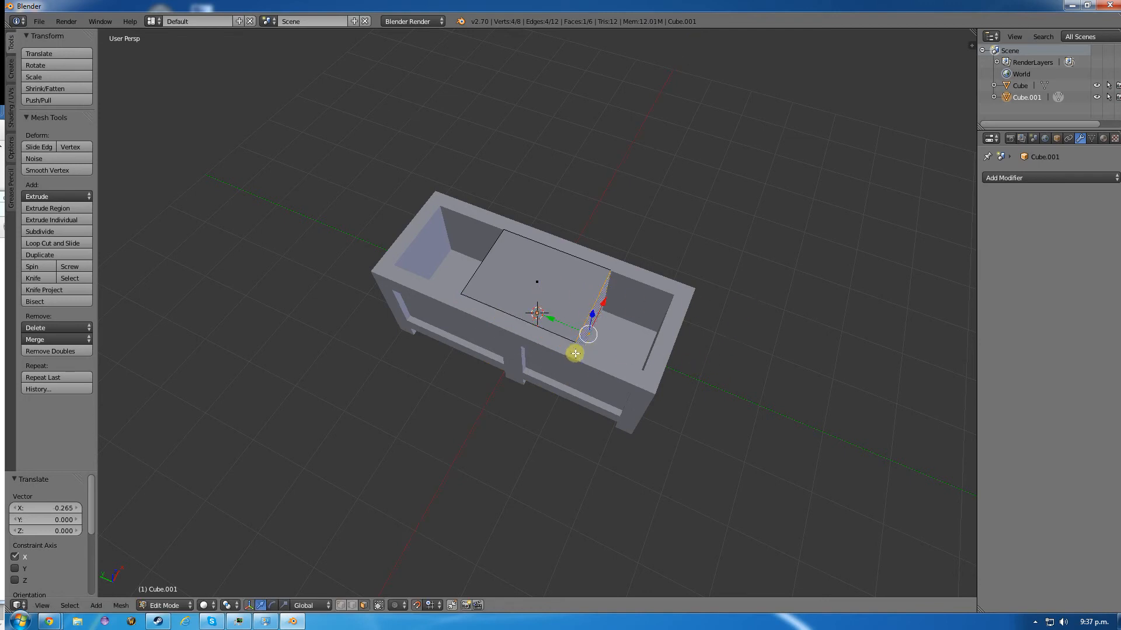
pyautogui.moveTo(575, 353); pyautogui.dragTo(603, 233, button='middle')
pyautogui.rightClick(534, 333)
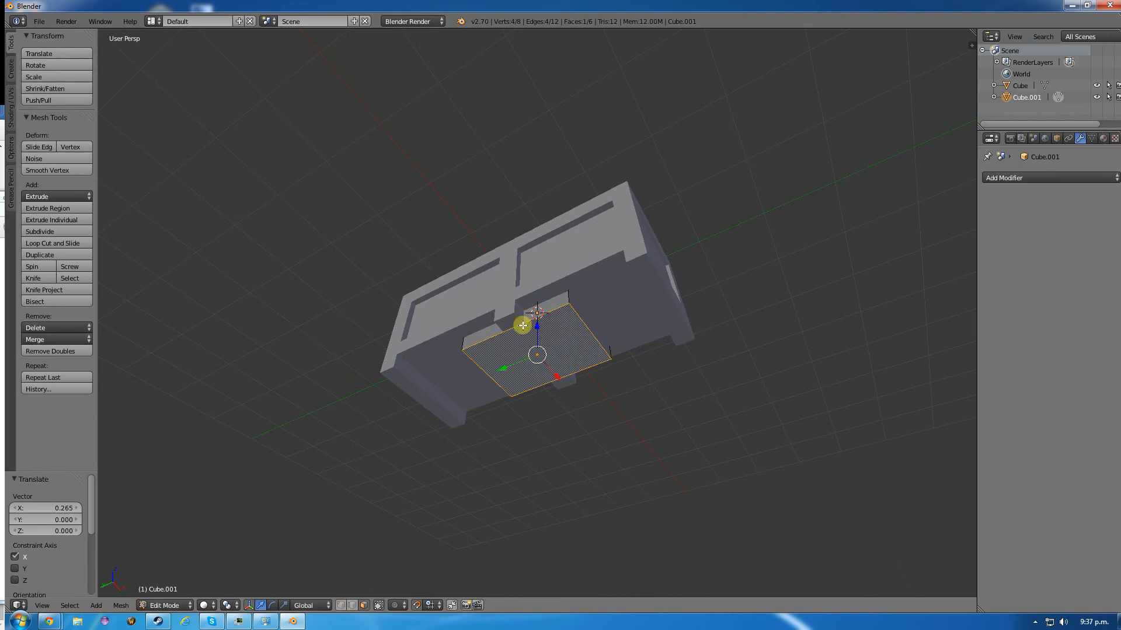
pyautogui.moveTo(523, 325); pyautogui.dragTo(490, 420, button='middle')
pyautogui.moveTo(538, 316); pyautogui.dragTo(600, 347)
pyautogui.rightClick(583, 332)
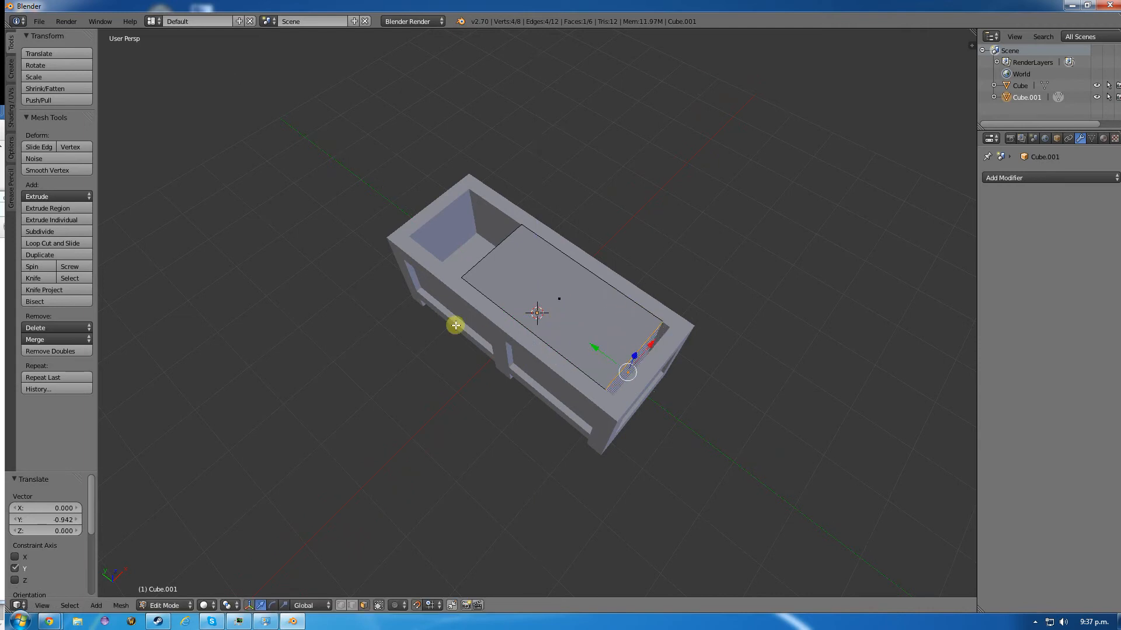
# - Move the inner box's +Y face about 1.082 outward along Y toward the opposite end wall
pyautogui.moveTo(456, 323); pyautogui.dragTo(571, 317, button='middle')
pyautogui.rightClick(491, 325)
pyautogui.moveTo(461, 342); pyautogui.dragTo(388, 372)
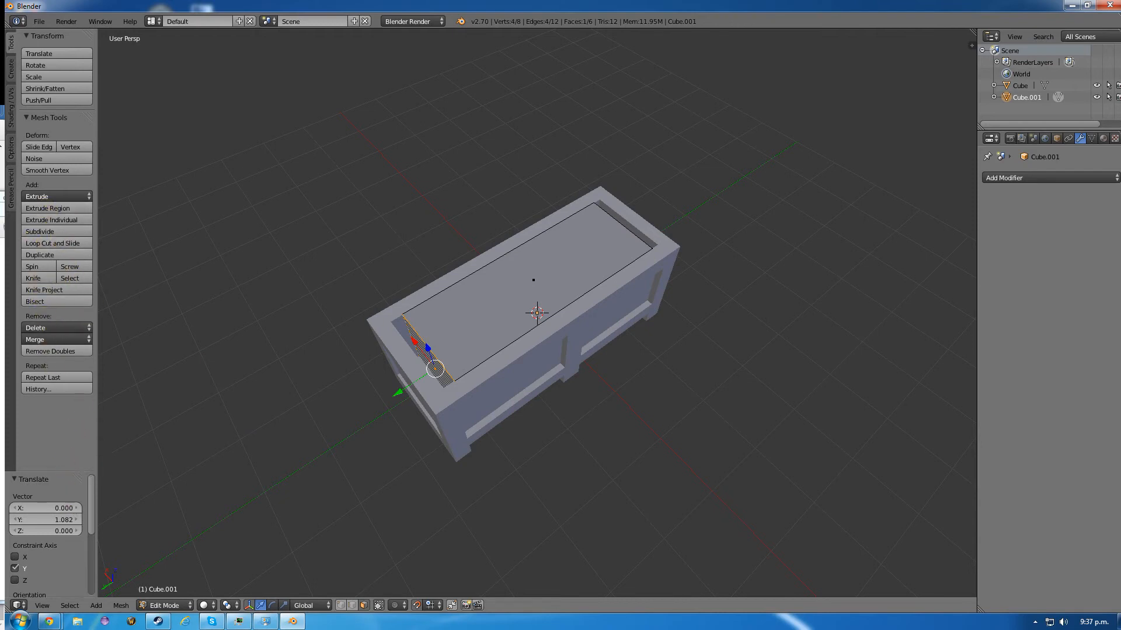
# - Add six evenly spaced loop cuts across the inner box, dividing its length into seven segments
pyautogui.moveTo(0, 204); pyautogui.dragTo(0, 192)
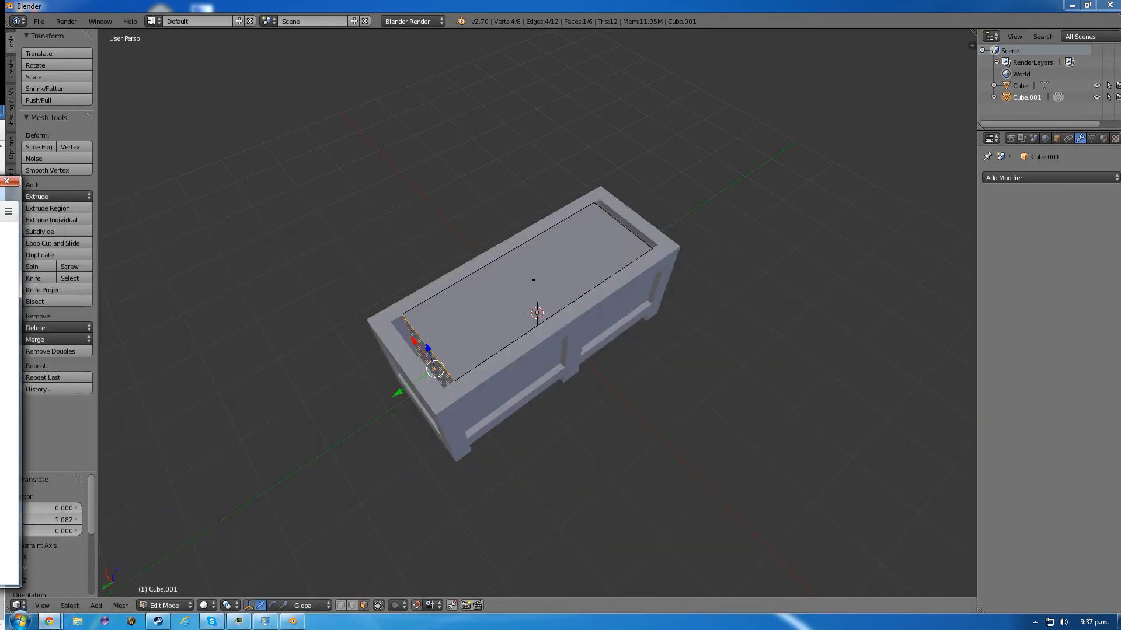
pyautogui.click(464, 7)
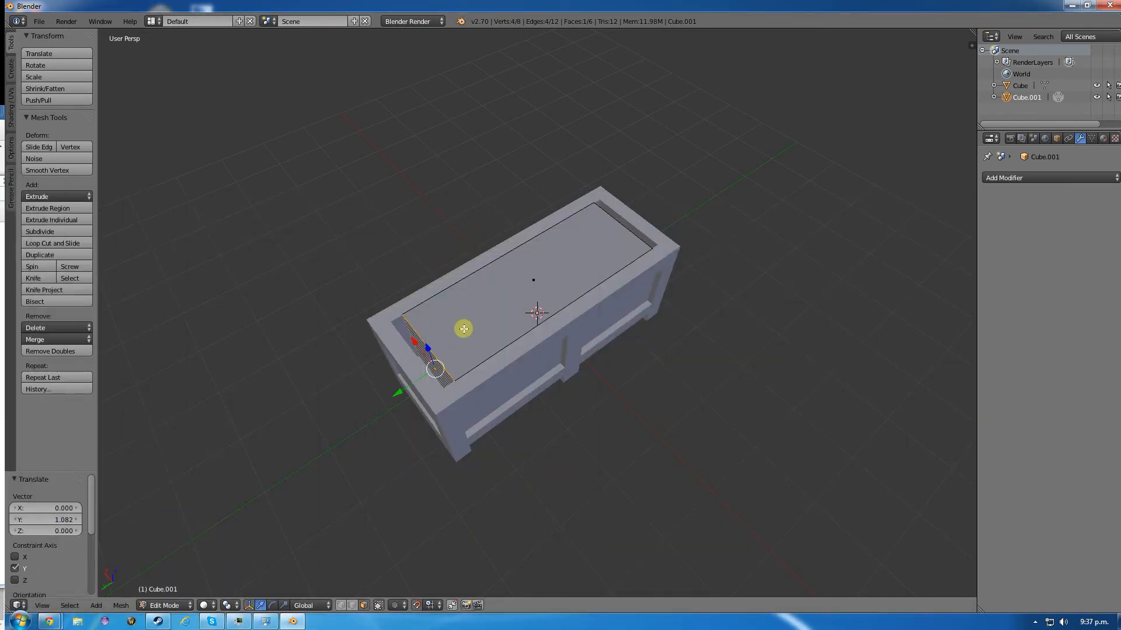
pyautogui.press('a')
pyautogui.hotkey('ctrl', 'r')
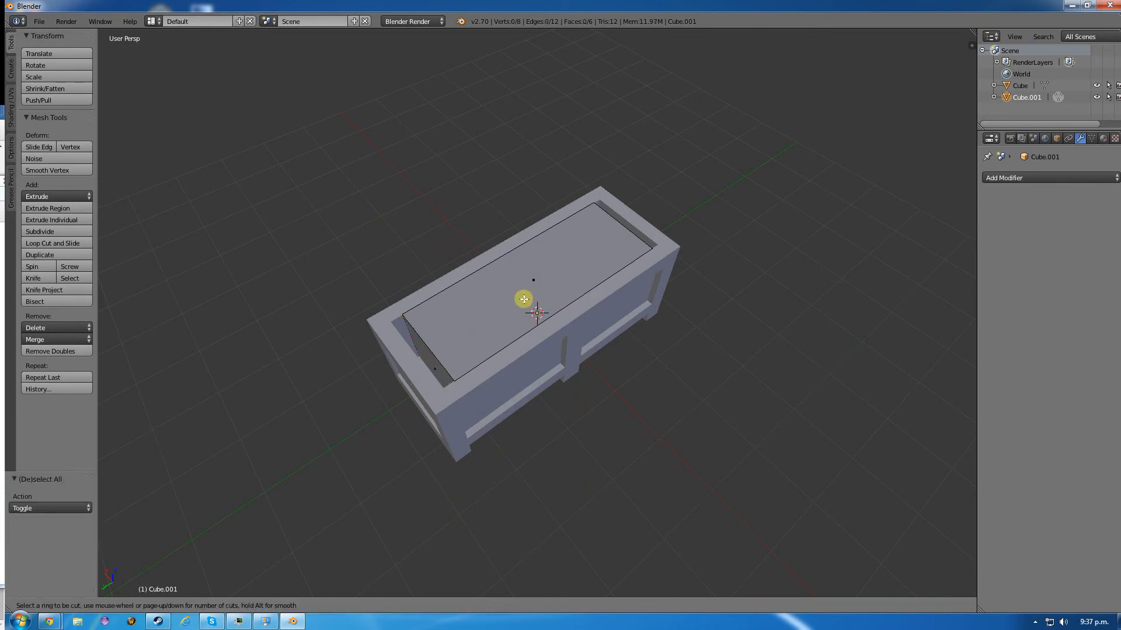
pyautogui.click(505, 257)
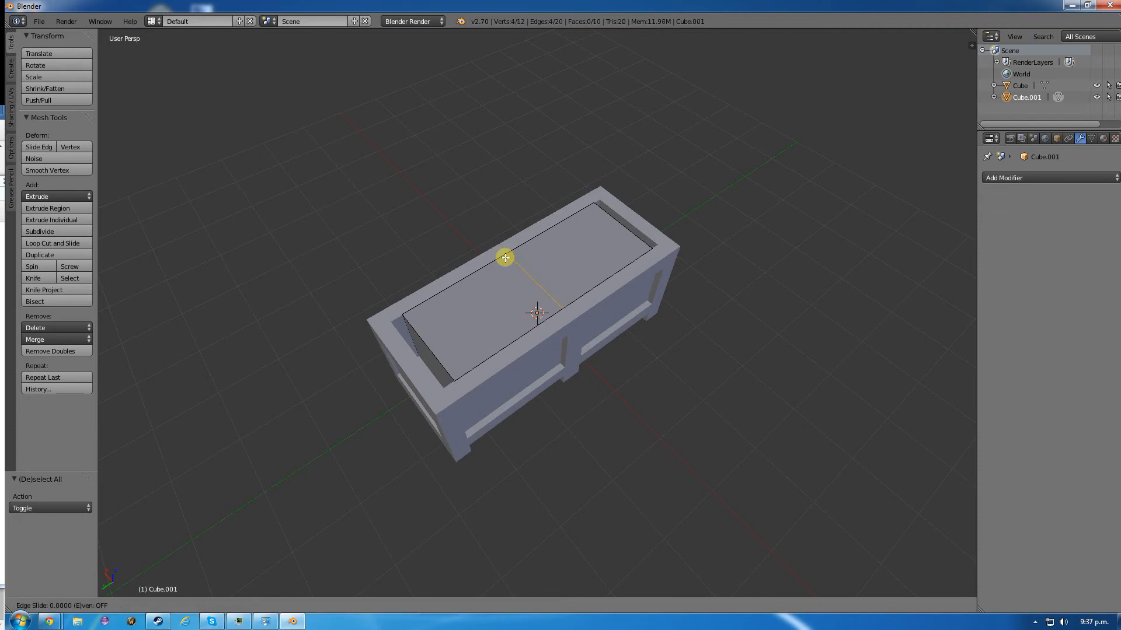
pyautogui.click(505, 257)
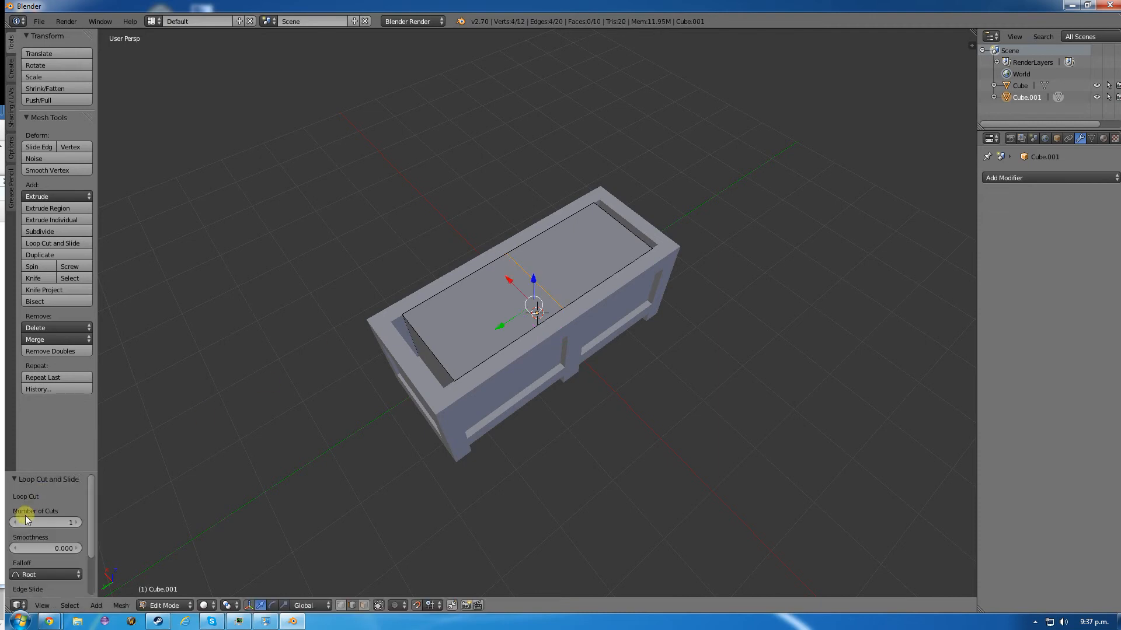
pyautogui.click(77, 522)
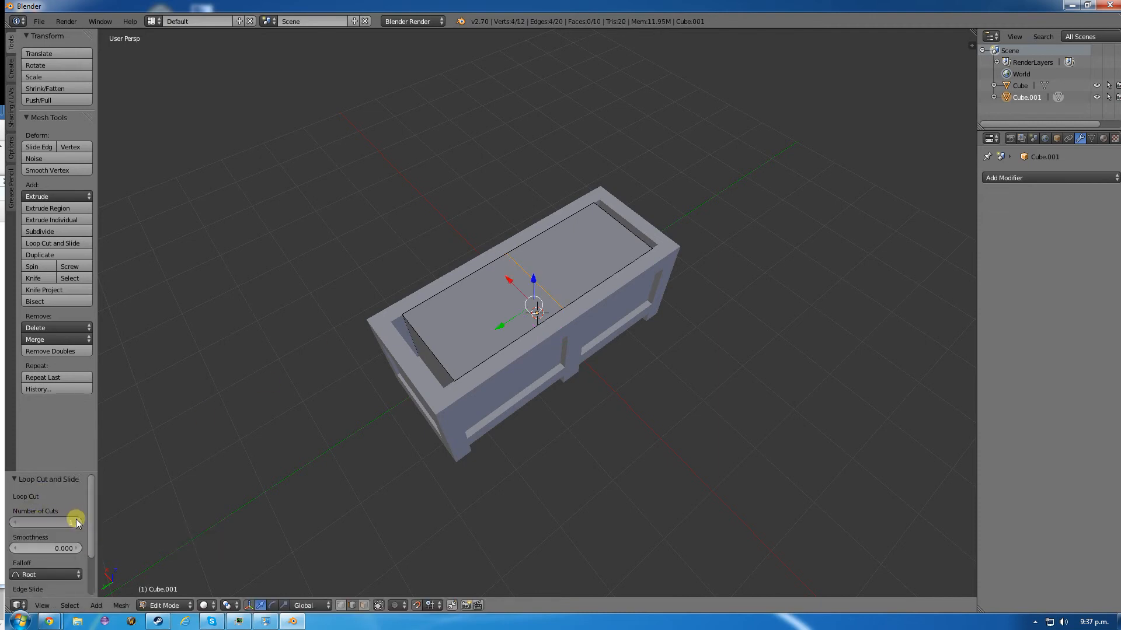
pyautogui.click(76, 521)
pyautogui.click(76, 522)
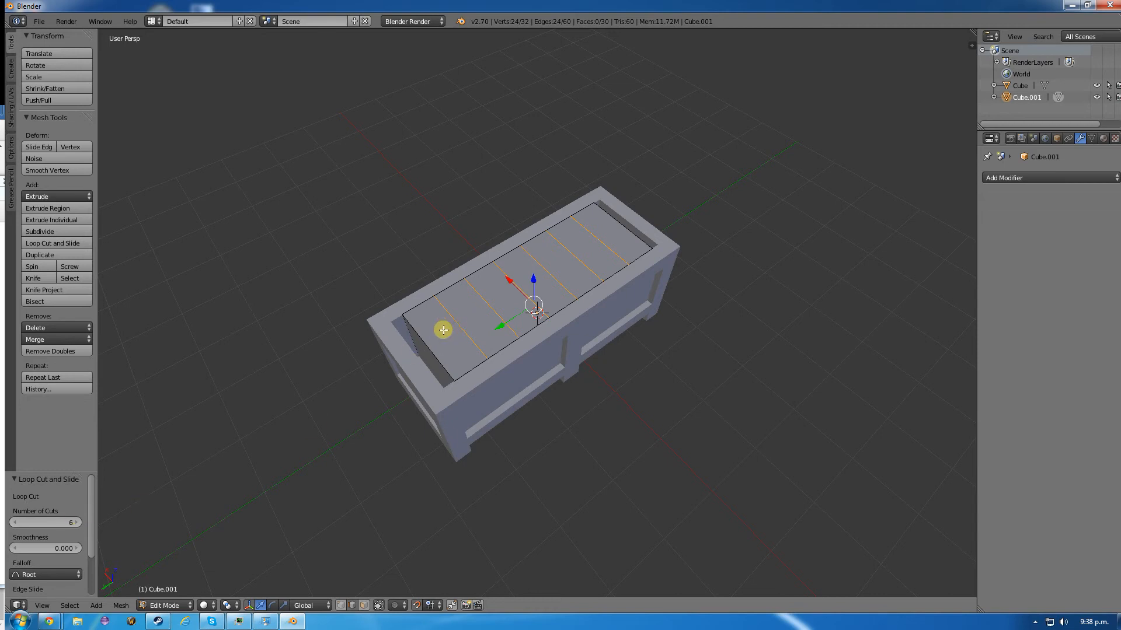
# - Switch to face selection and extrude the top face of the inner box's +Y end segment with zero offset
pyautogui.click(364, 605)
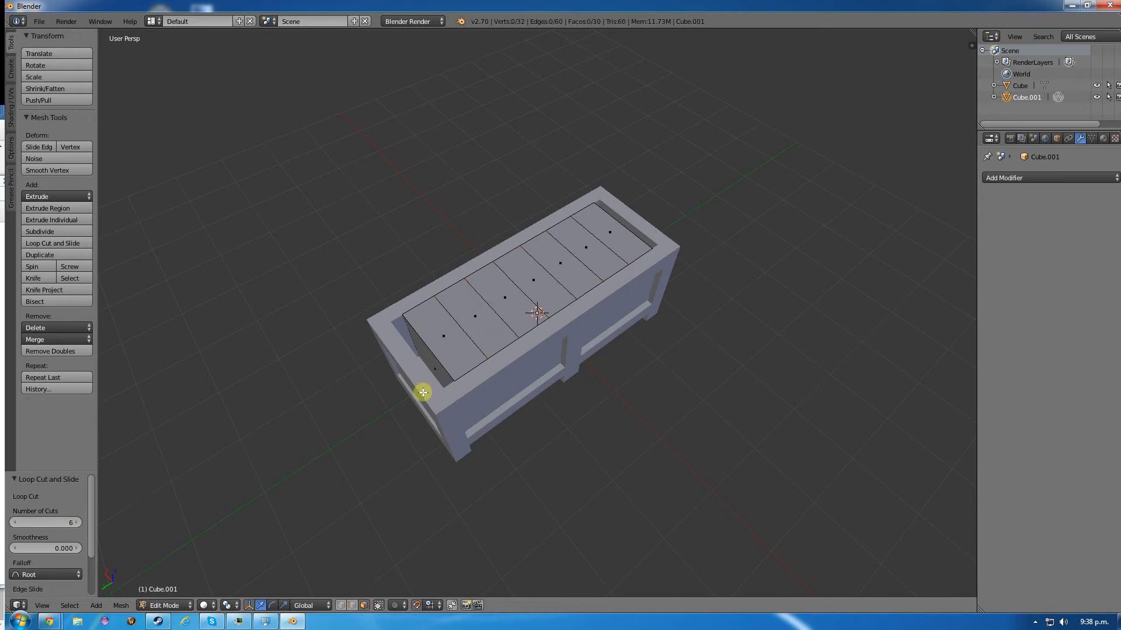
pyautogui.rightClick(444, 340)
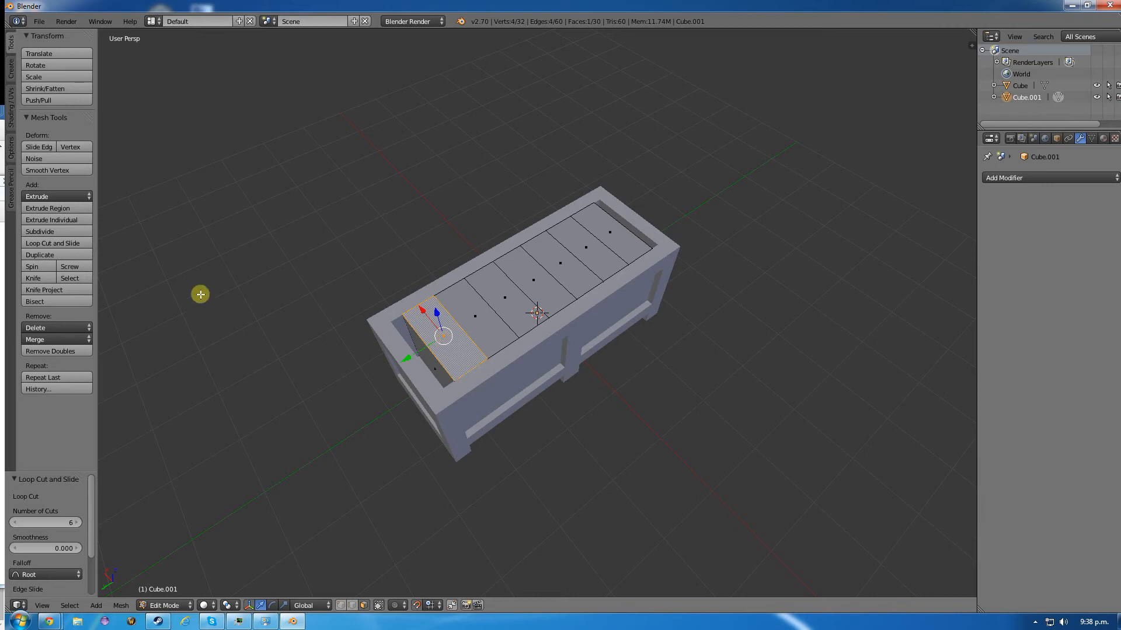
pyautogui.press('e')
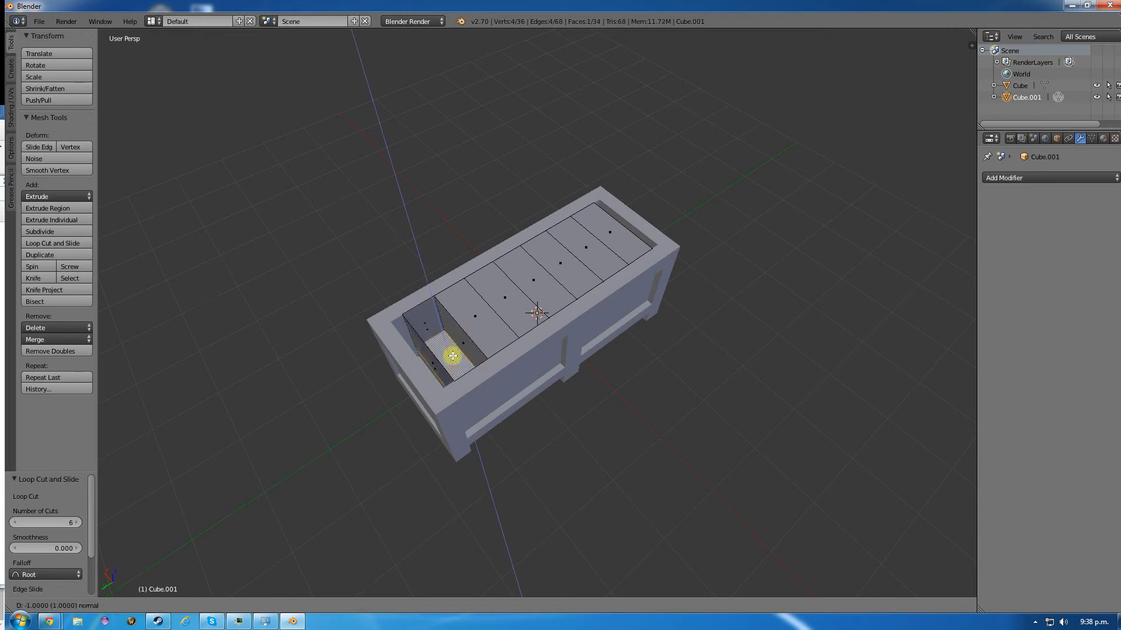
pyautogui.click(445, 344)
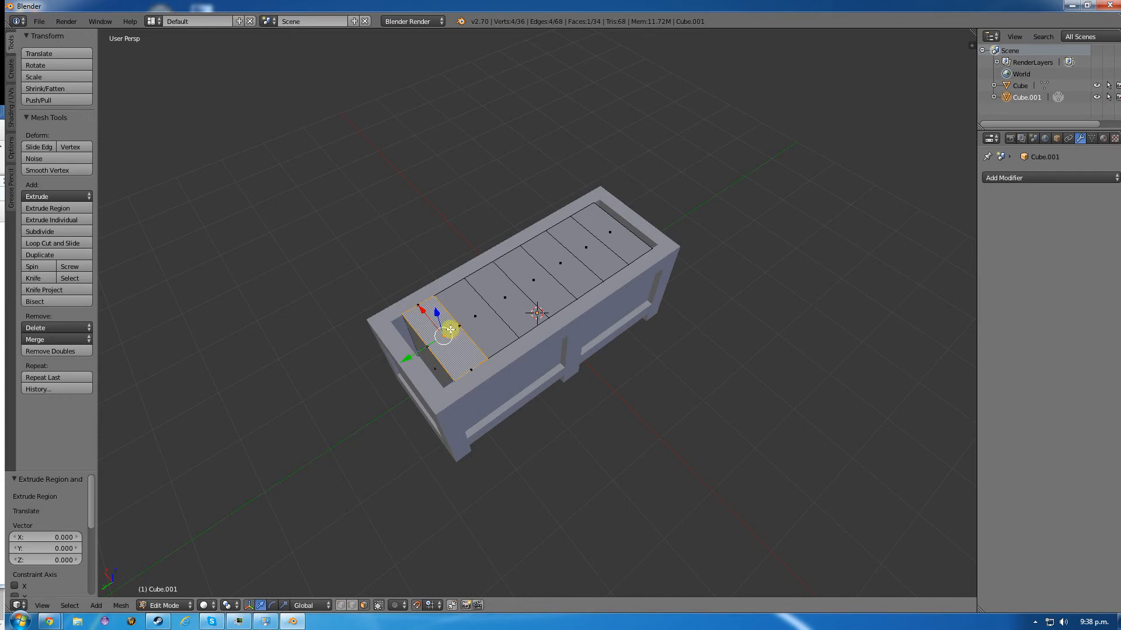
# - Select all seven top faces of the inner box, try to lower them along Z, and clear the selection
pyautogui.keyDown('shift'); pyautogui.rightClick(478, 315); pyautogui.keyUp('shift')
pyautogui.keyDown('shift'); pyautogui.rightClick(501, 299); pyautogui.keyUp('shift')
pyautogui.keyDown('shift'); pyautogui.rightClick(533, 279); pyautogui.keyUp('shift')
pyautogui.keyDown('shift'); pyautogui.rightClick(565, 266); pyautogui.keyUp('shift')
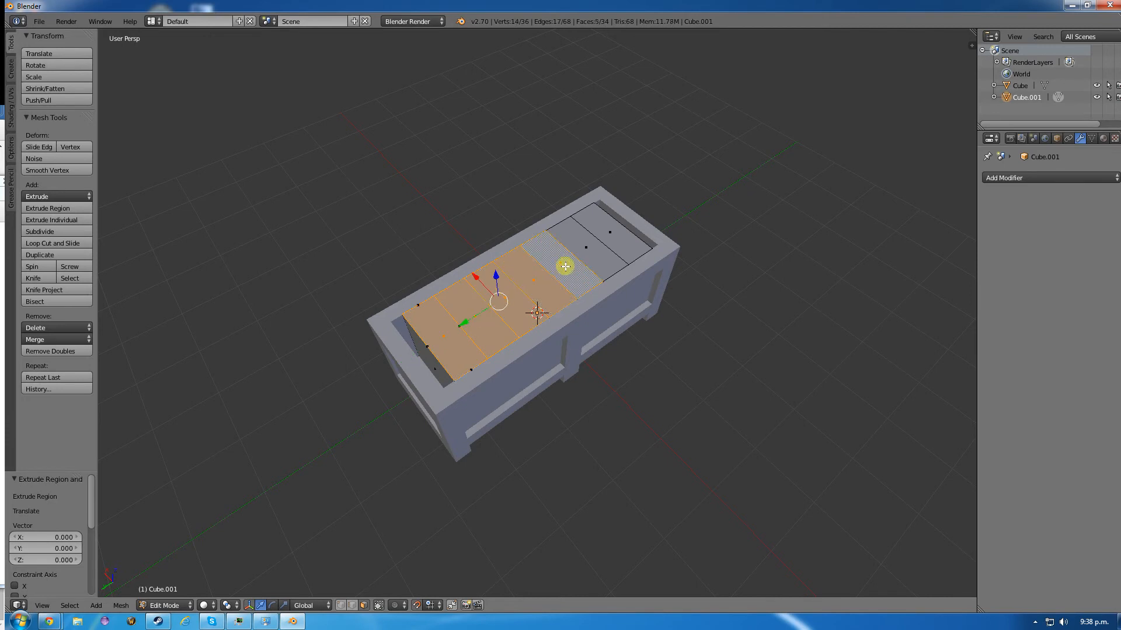
pyautogui.keyDown('shift'); pyautogui.rightClick(591, 248); pyautogui.keyUp('shift')
pyautogui.keyDown('shift'); pyautogui.rightClick(612, 229); pyautogui.keyUp('shift')
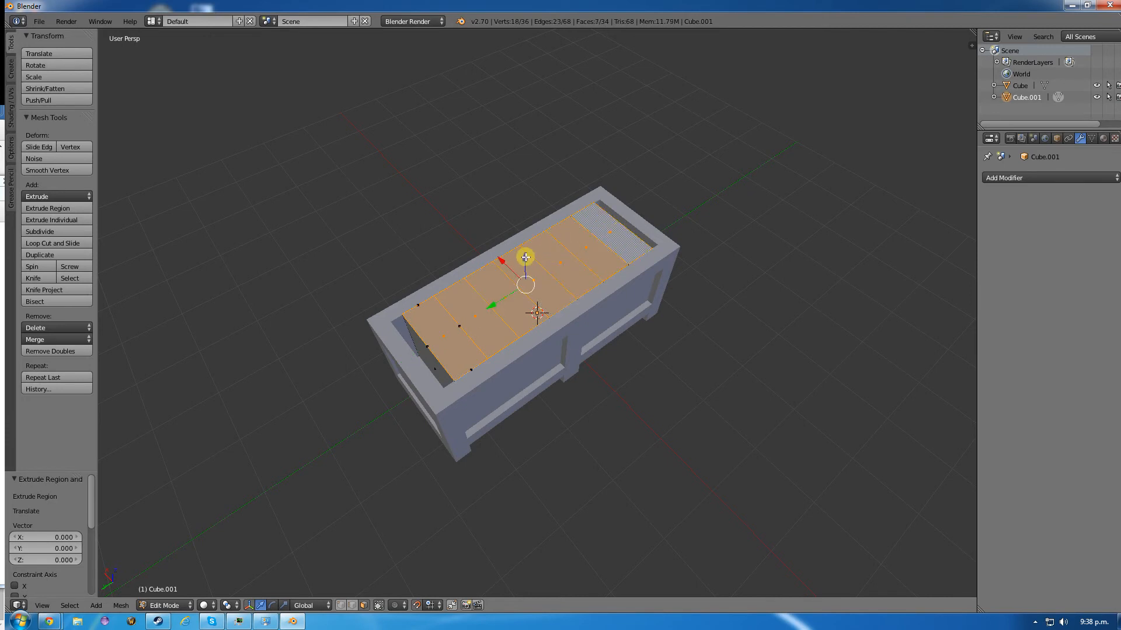
pyautogui.moveTo(525, 258)
pyautogui.mouseDown()
pyautogui.moveTo(520, 290)
pyautogui.moveTo(523, 274)
pyautogui.mouseUp()
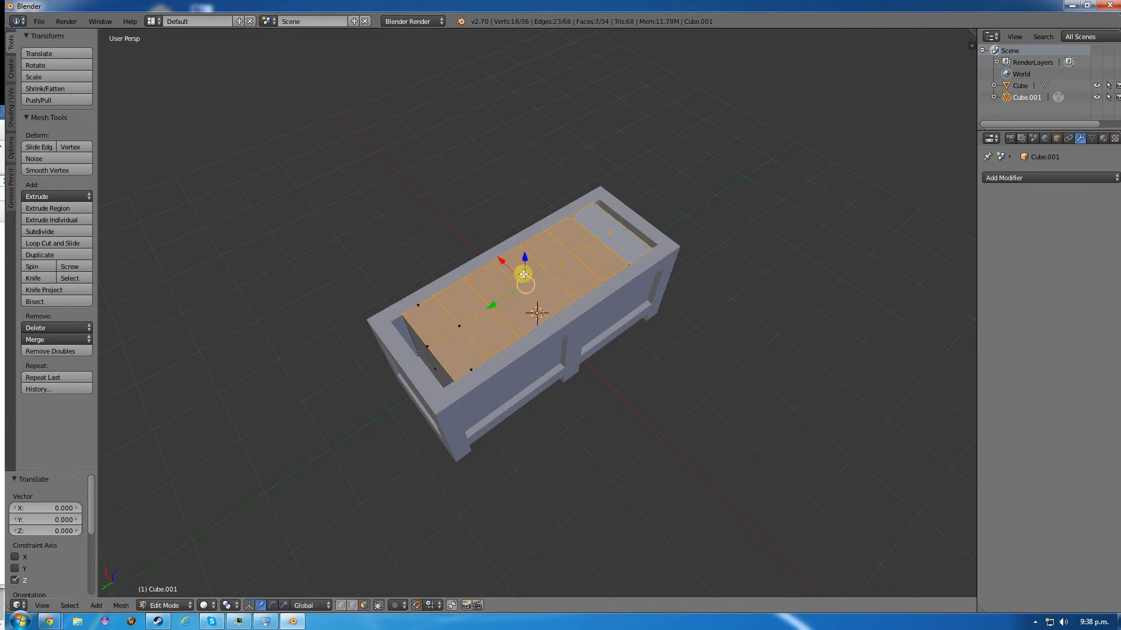
pyautogui.press('a')
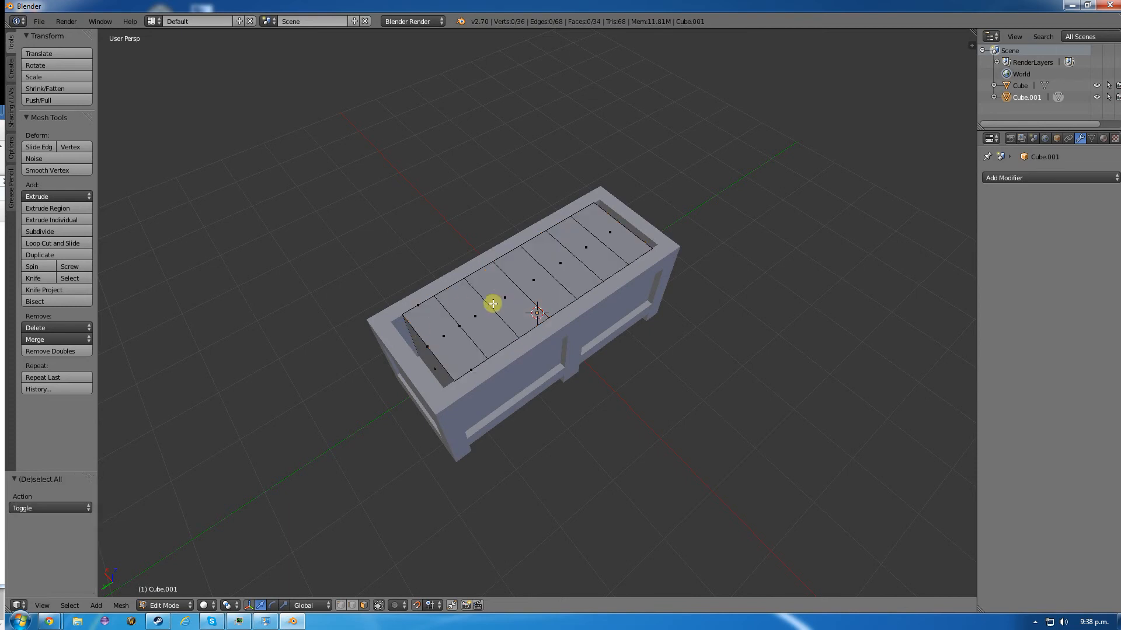
# - Scale the entire inner box mesh to 0.4 along Z and lower it about 0.477 along Z inside the crate
pyautogui.press('Tab')
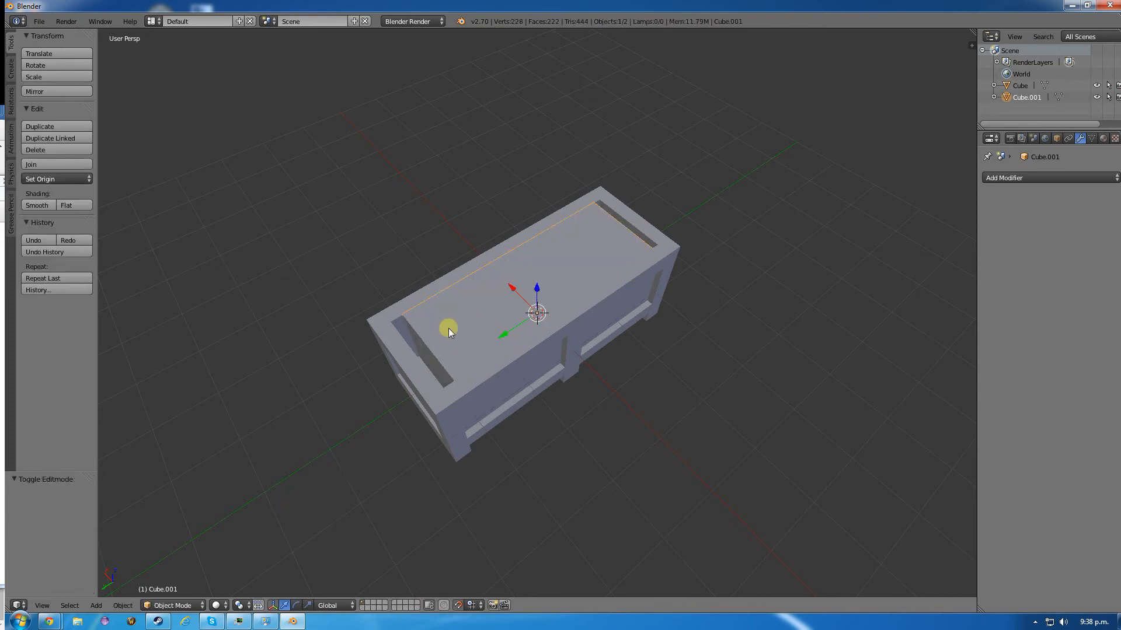
pyautogui.press('Tab')
pyautogui.press('a')
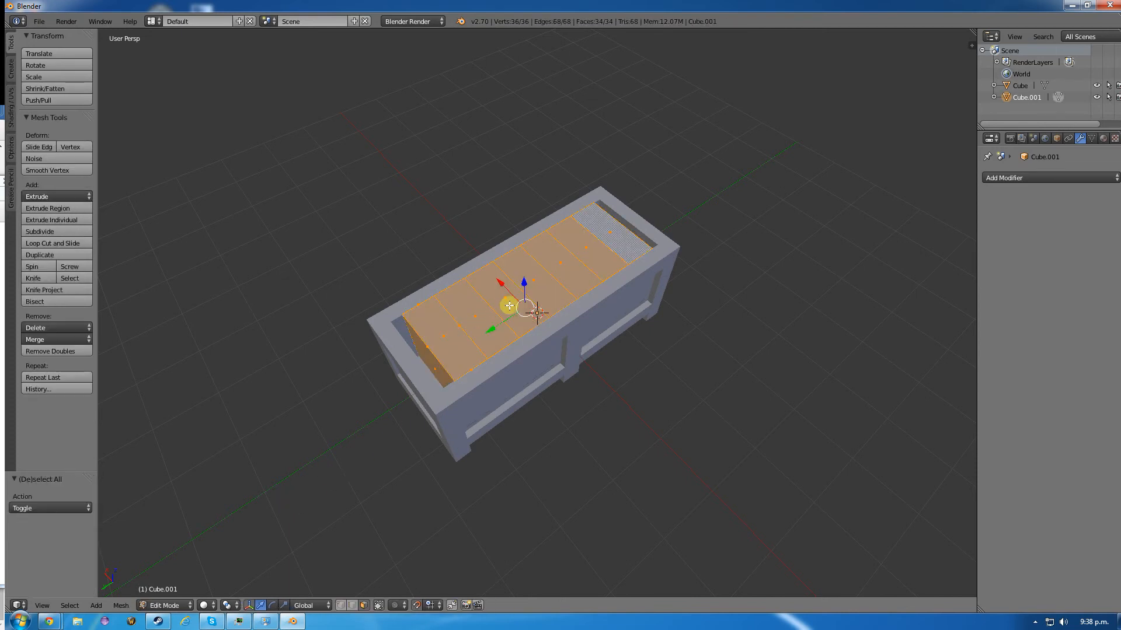
pyautogui.press('s')
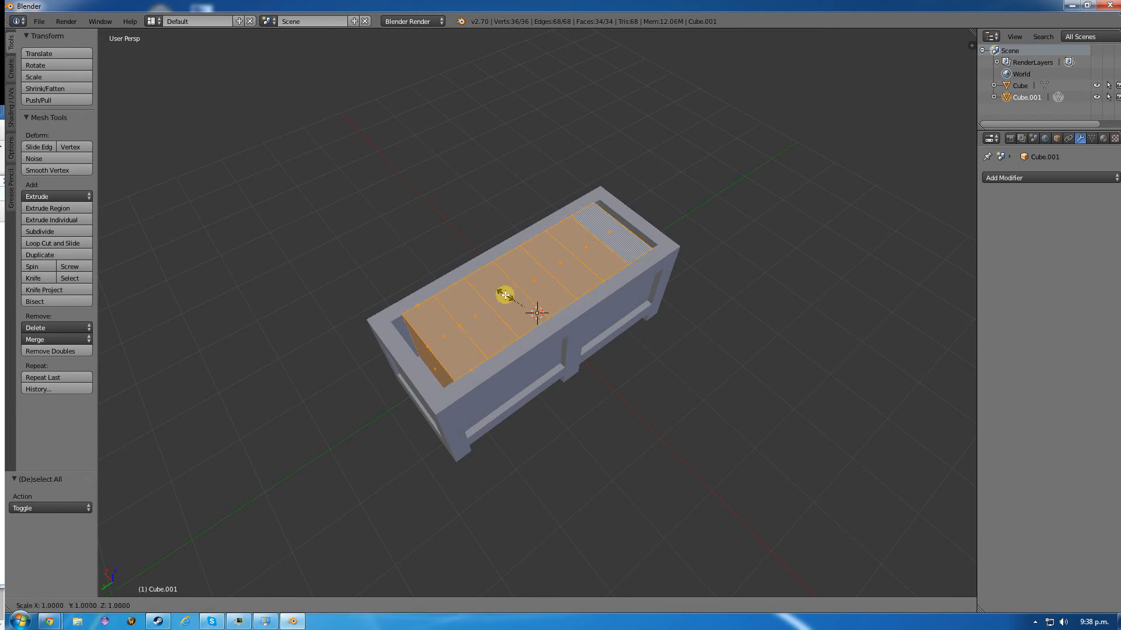
pyautogui.press('z')
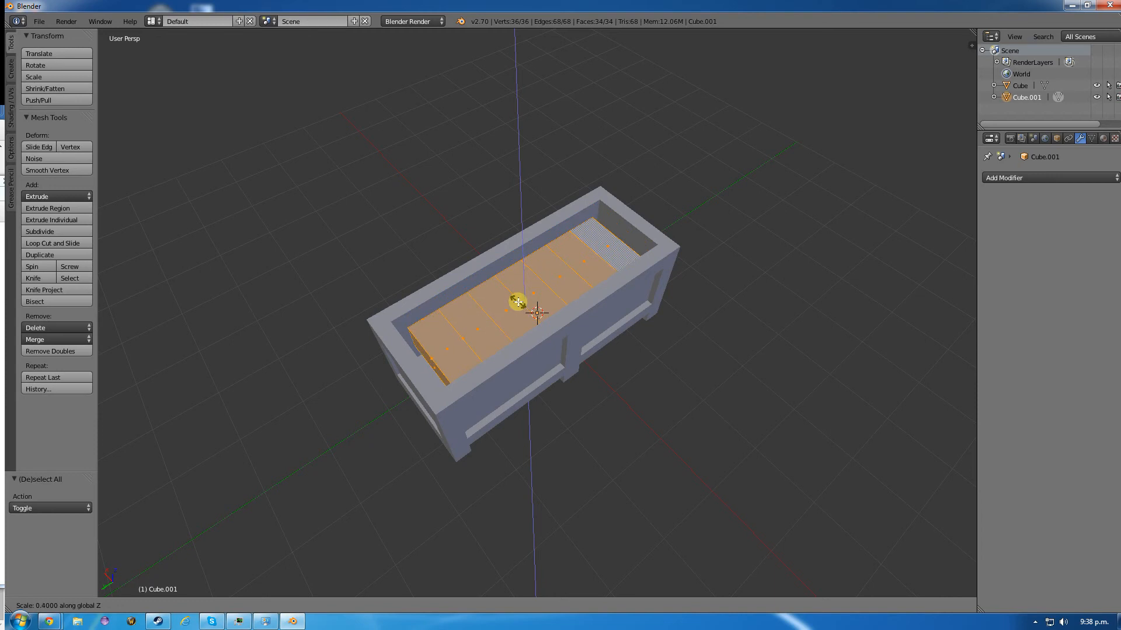
pyautogui.click(518, 302)
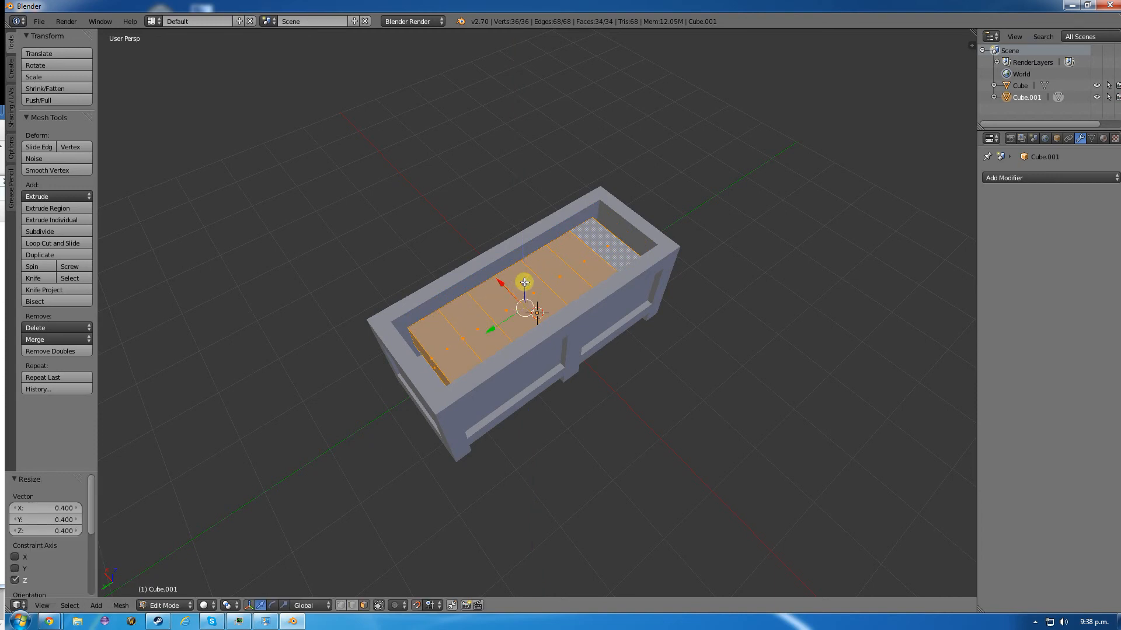
pyautogui.write('gz')
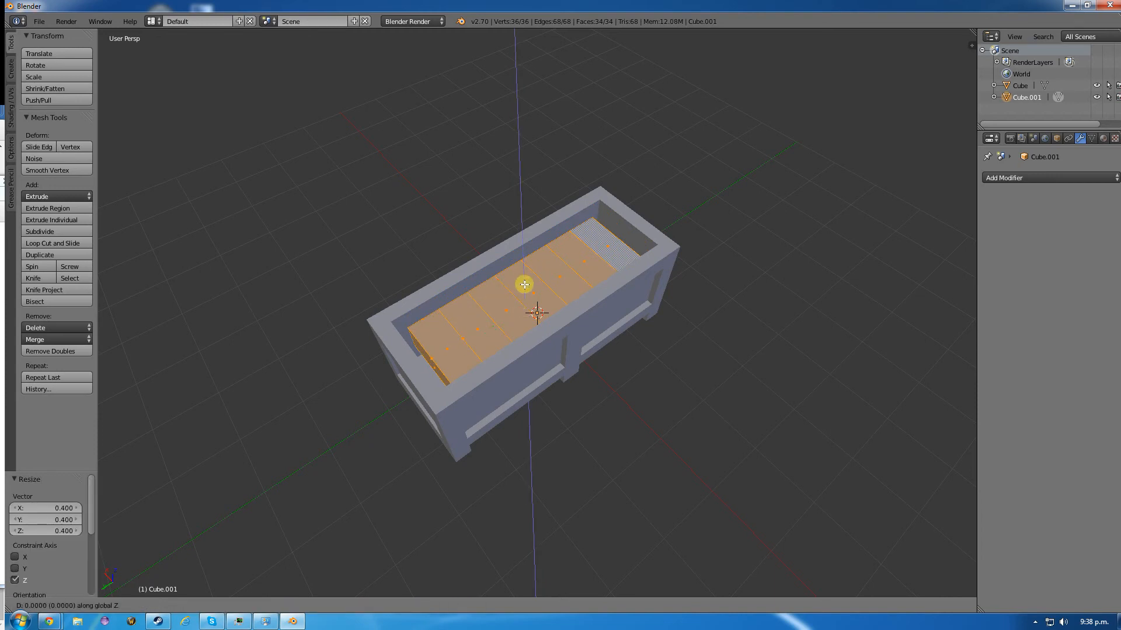
pyautogui.write('-1')
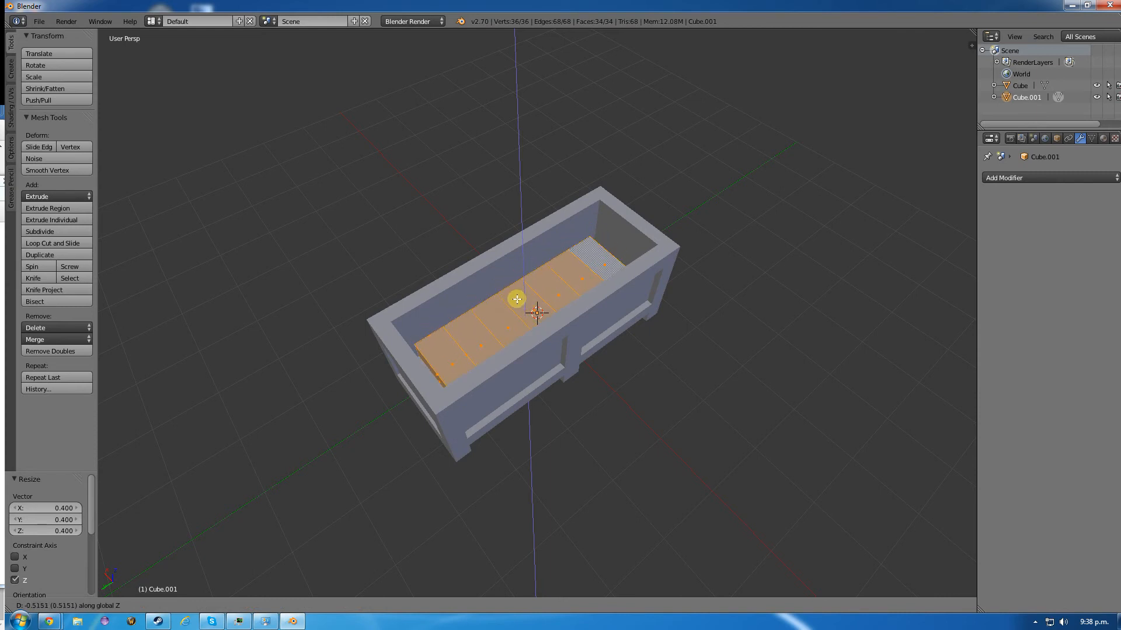
# - Extrude the top face of the second segment from the +Y end upward about 0.596
pyautogui.rightClick(444, 340)
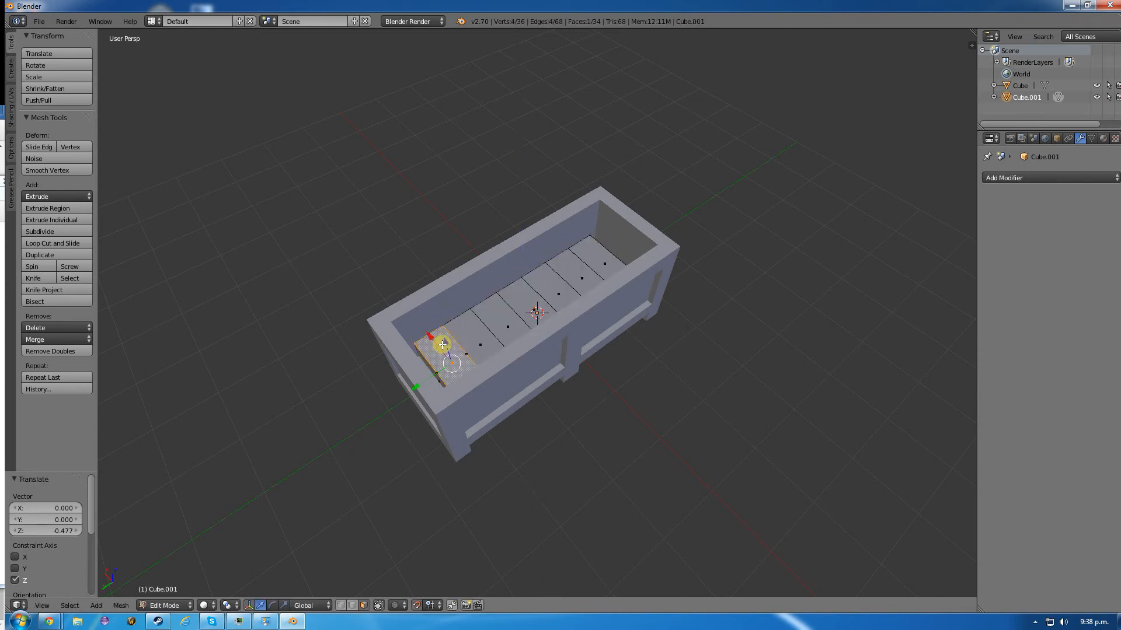
pyautogui.rightClick(485, 336)
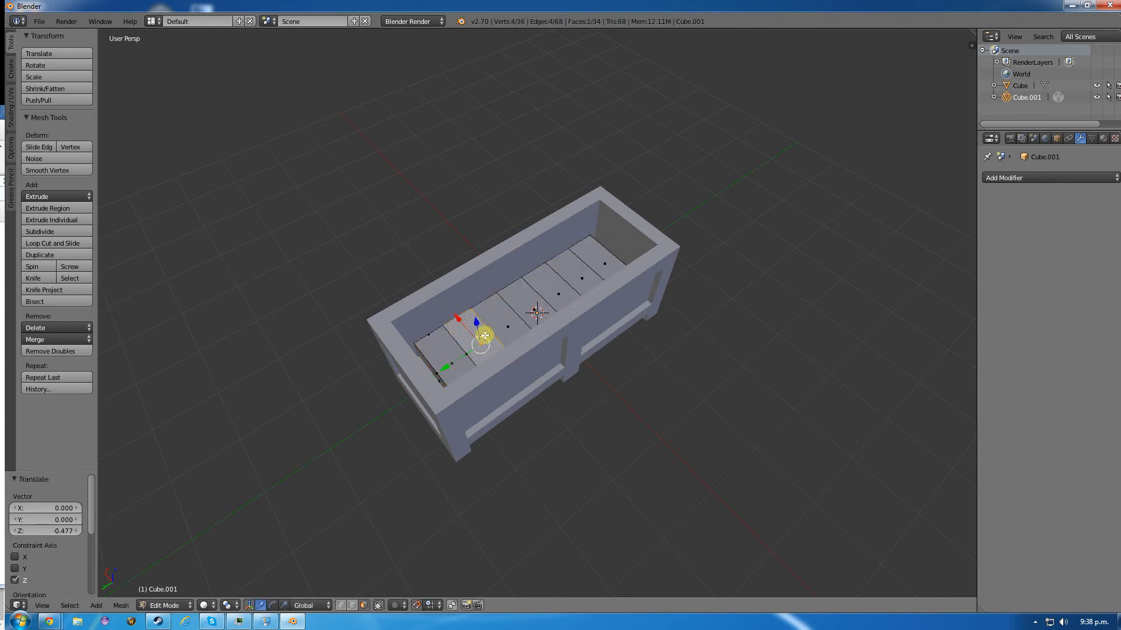
pyautogui.press('e')
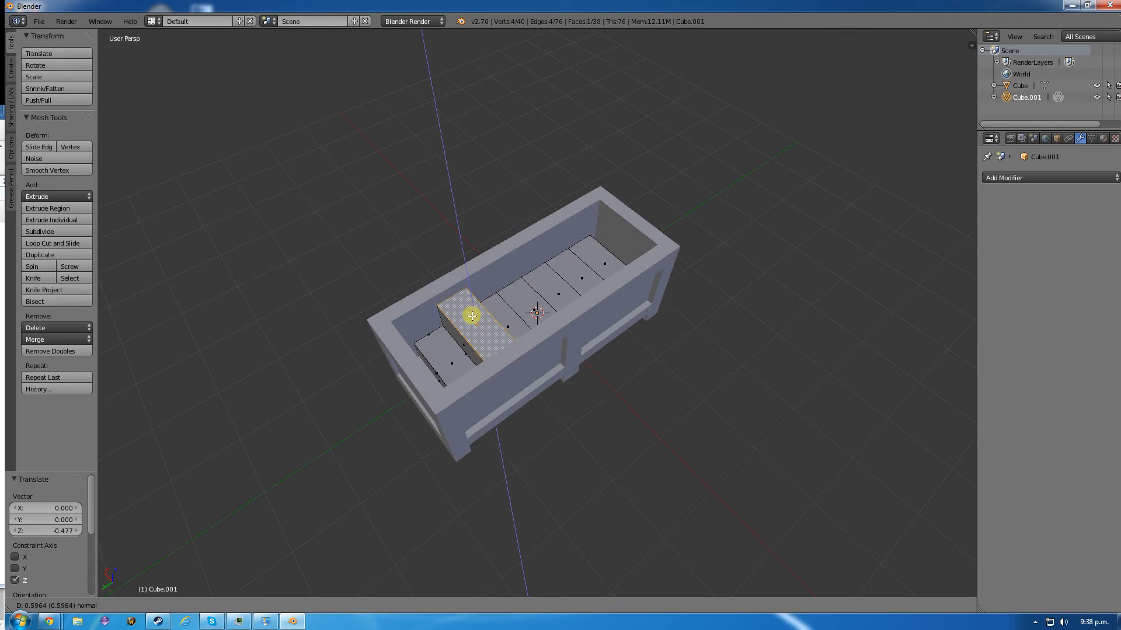
pyautogui.click(464, 312)
# - Extrude the top face of the third segment from the +Y end upward by 1.0
pyautogui.rightClick(501, 317)
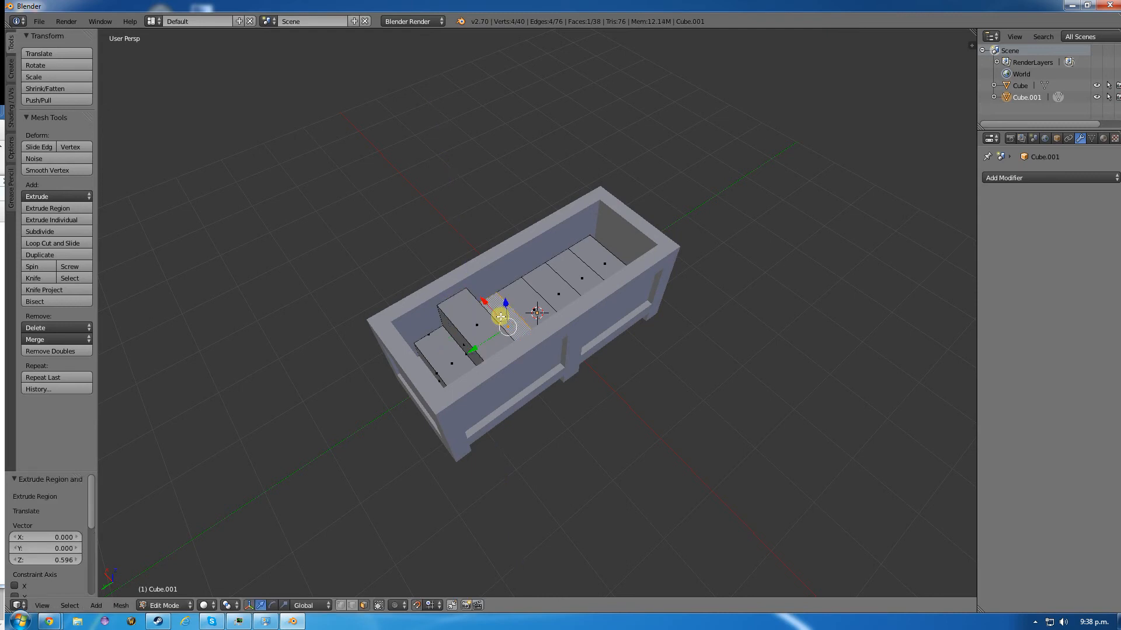
pyautogui.press('e')
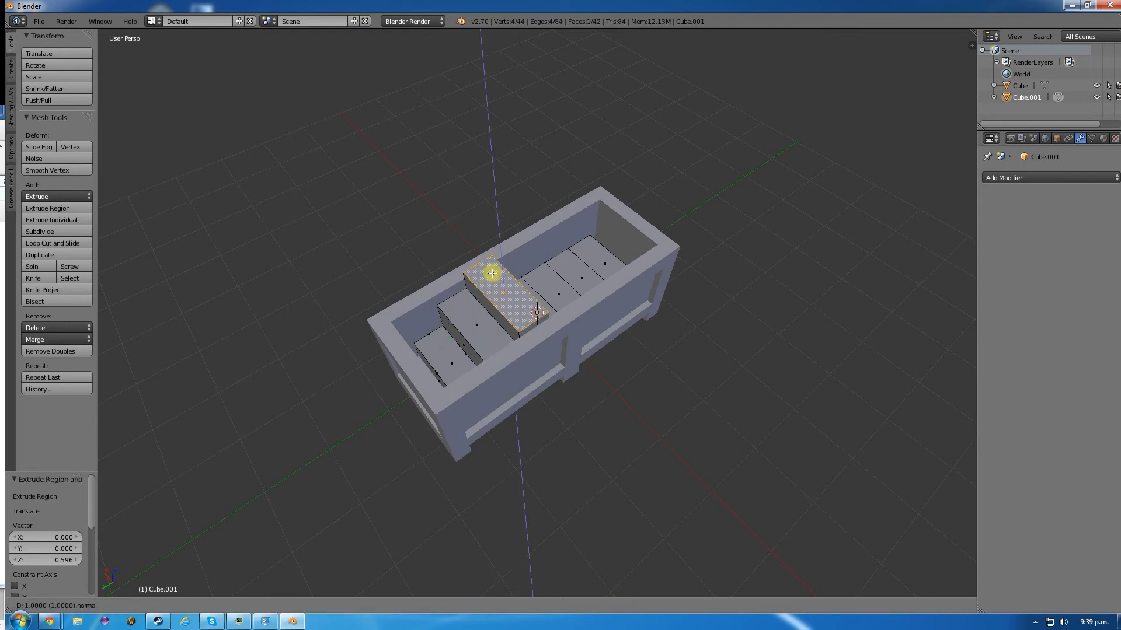
pyautogui.click(492, 274)
# - Extrude the top faces of the fourth and sixth segments from the +Y end upward together by about 1.273
pyautogui.moveTo(605, 283); pyautogui.dragTo(559, 297, button='middle')
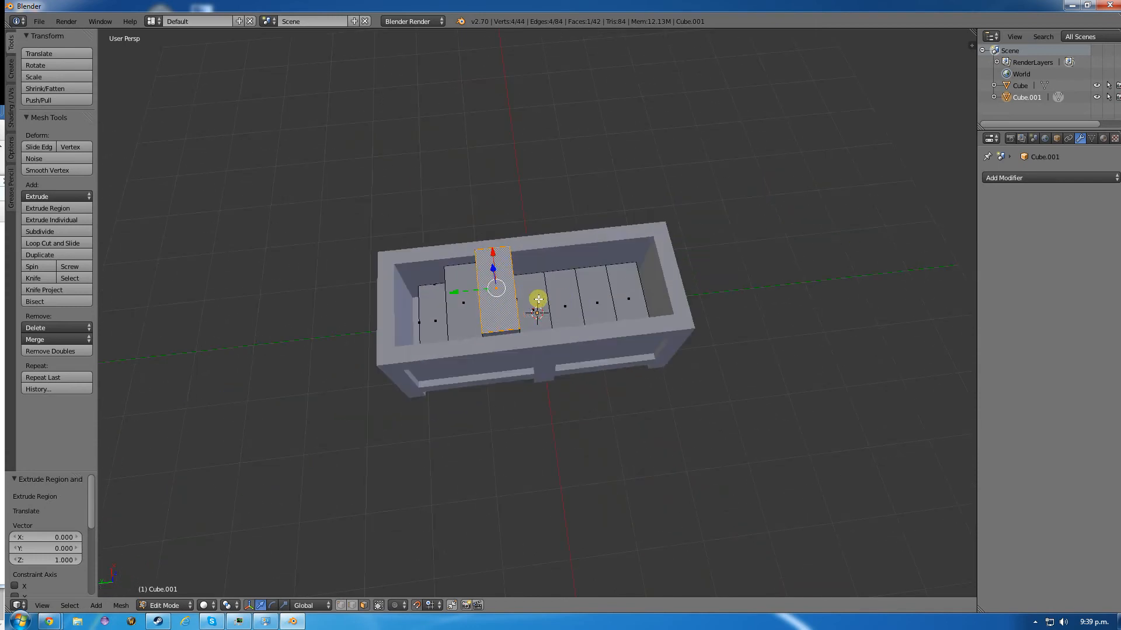
pyautogui.rightClick(534, 300)
pyautogui.keyDown('ctrl'); pyautogui.rightClick(596, 291); pyautogui.keyUp('ctrl')
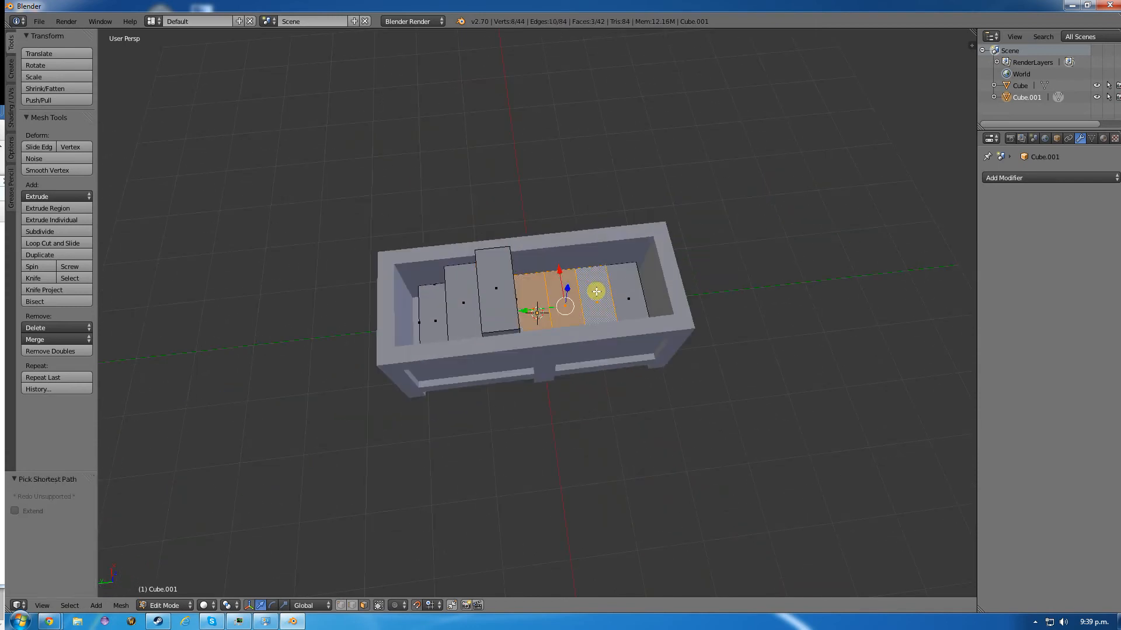
pyautogui.rightClick(549, 293)
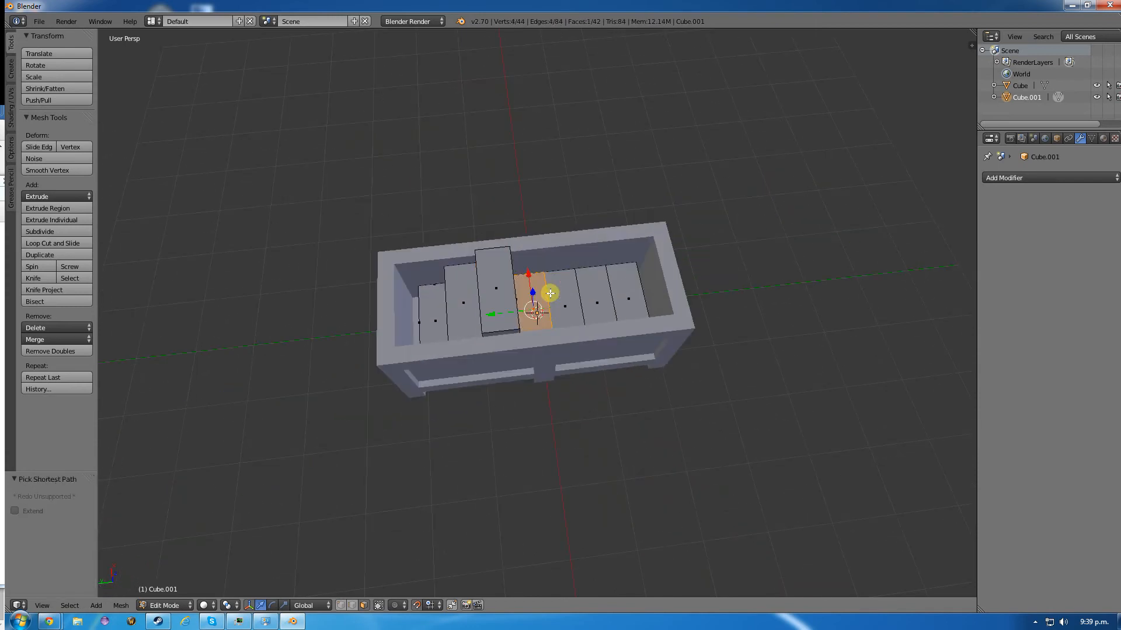
pyautogui.keyDown('shift'); pyautogui.rightClick(588, 291); pyautogui.keyUp('shift')
pyautogui.press('e')
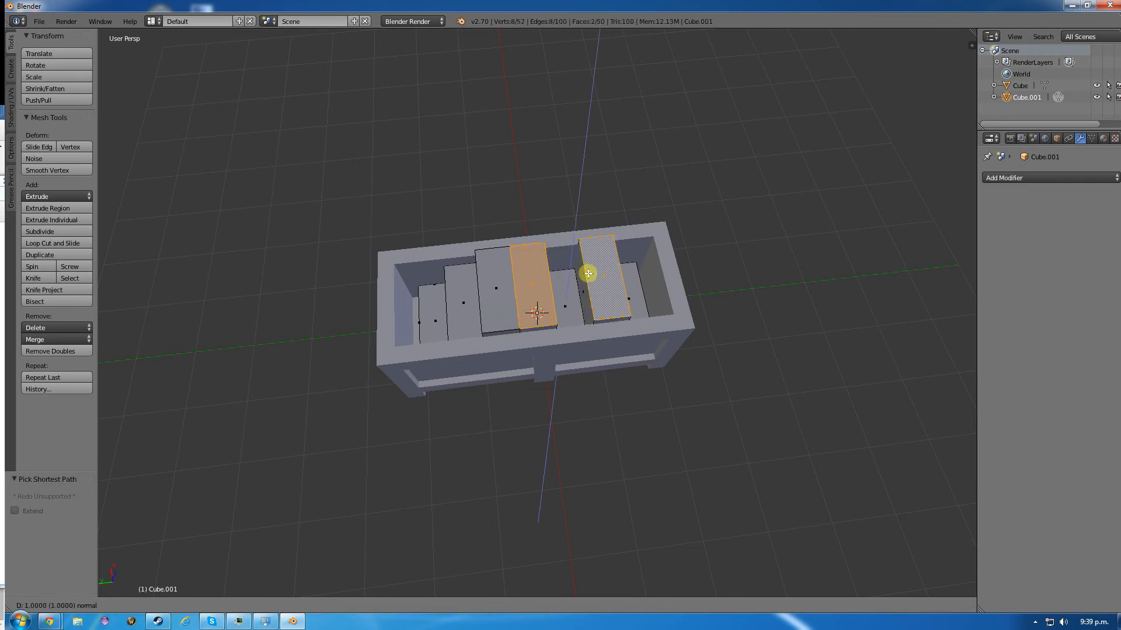
pyautogui.click(586, 251)
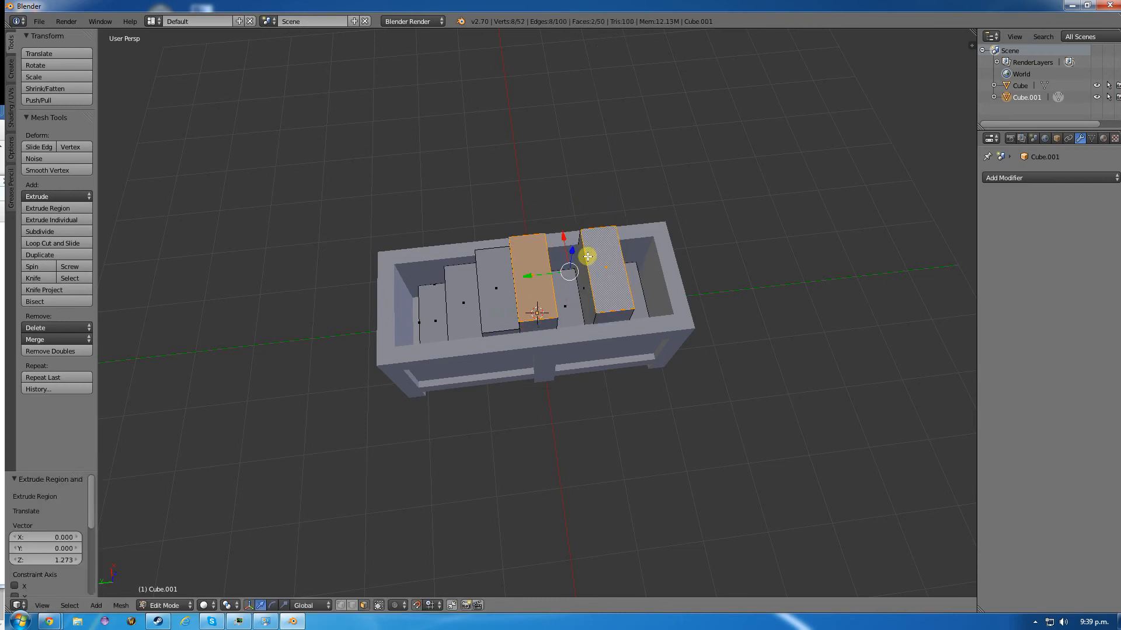
# - Extrude the top face of the fifth segment from the +Y end upward about 1.063
pyautogui.rightClick(564, 288)
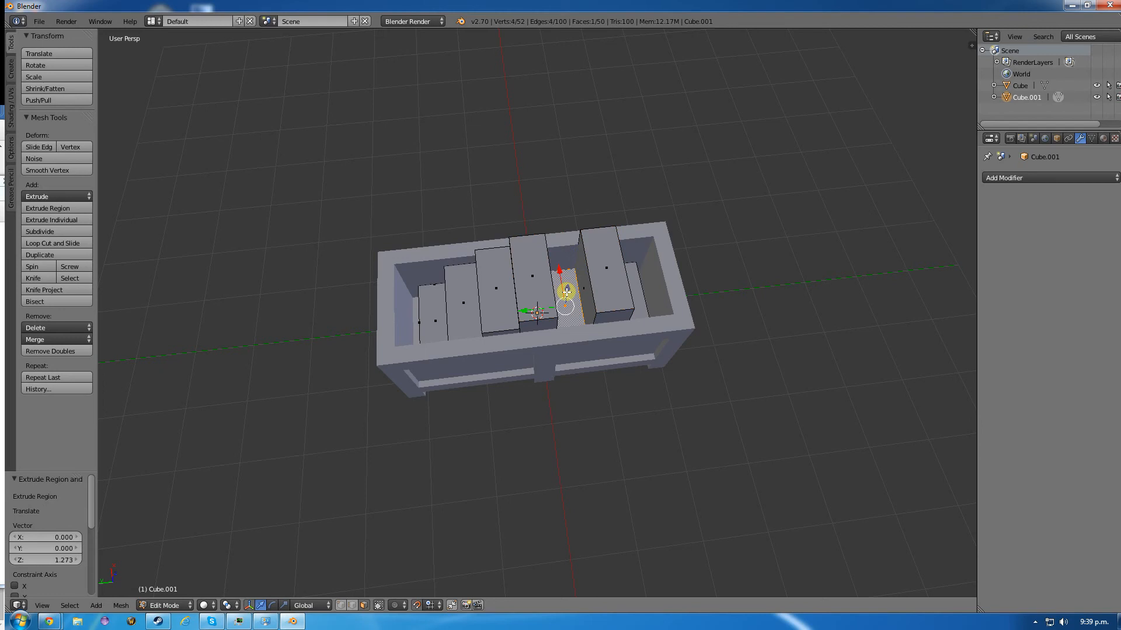
pyautogui.hotkey('ctrl', 'e')
pyautogui.press('Escape')
pyautogui.press('e')
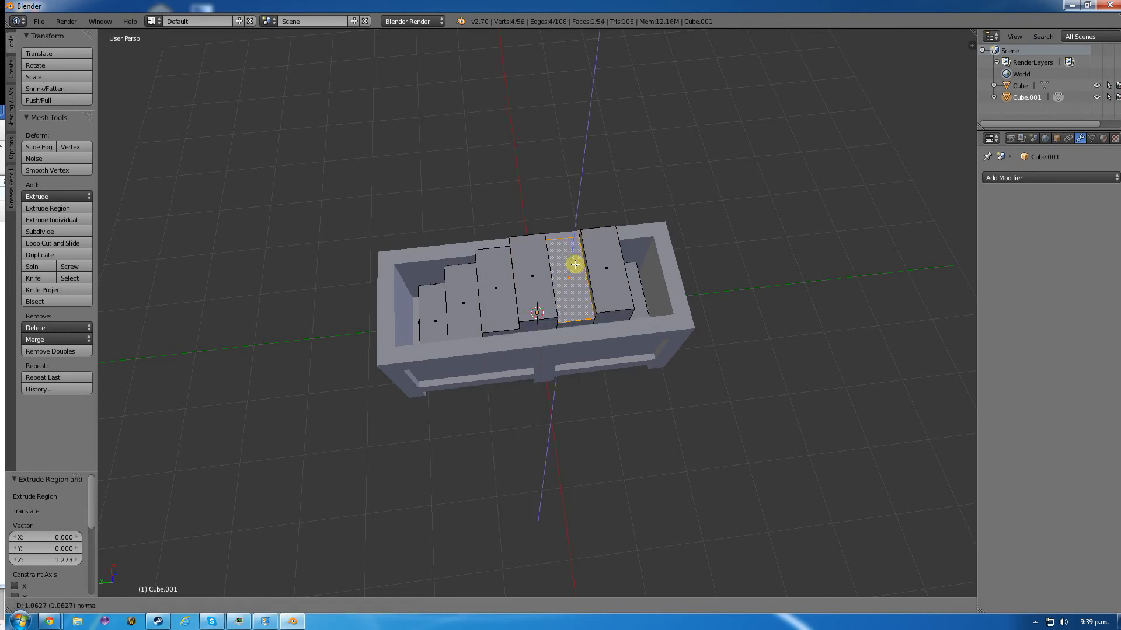
pyautogui.click(575, 264)
# - Extrude the top face of the seventh segment, at the -Y end, upward about 0.626
pyautogui.rightClick(635, 294)
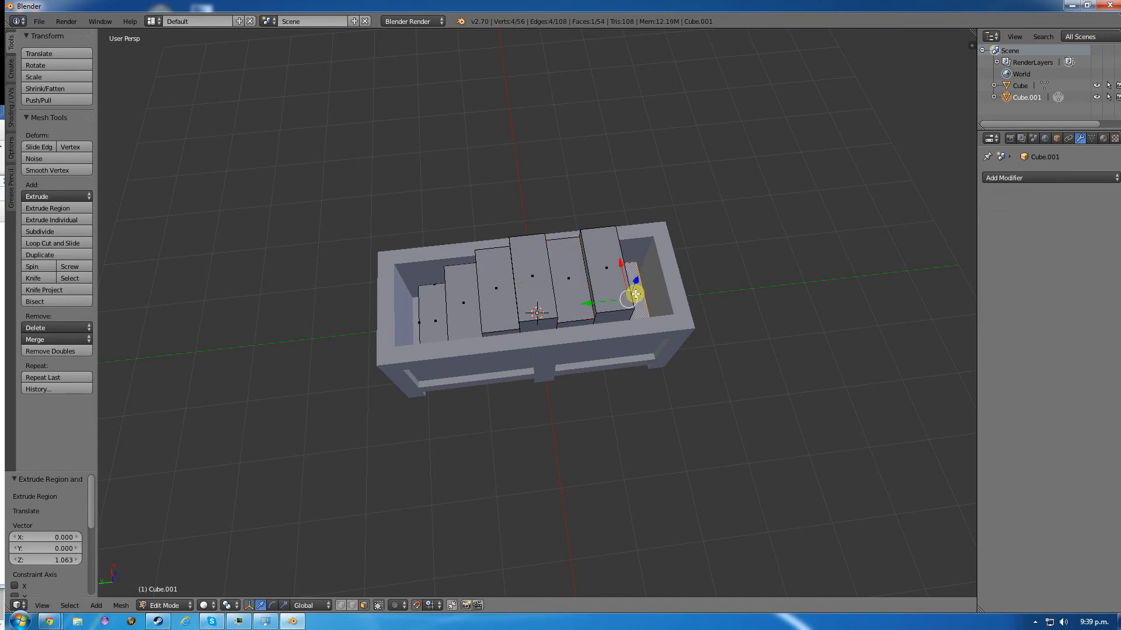
pyautogui.press('e')
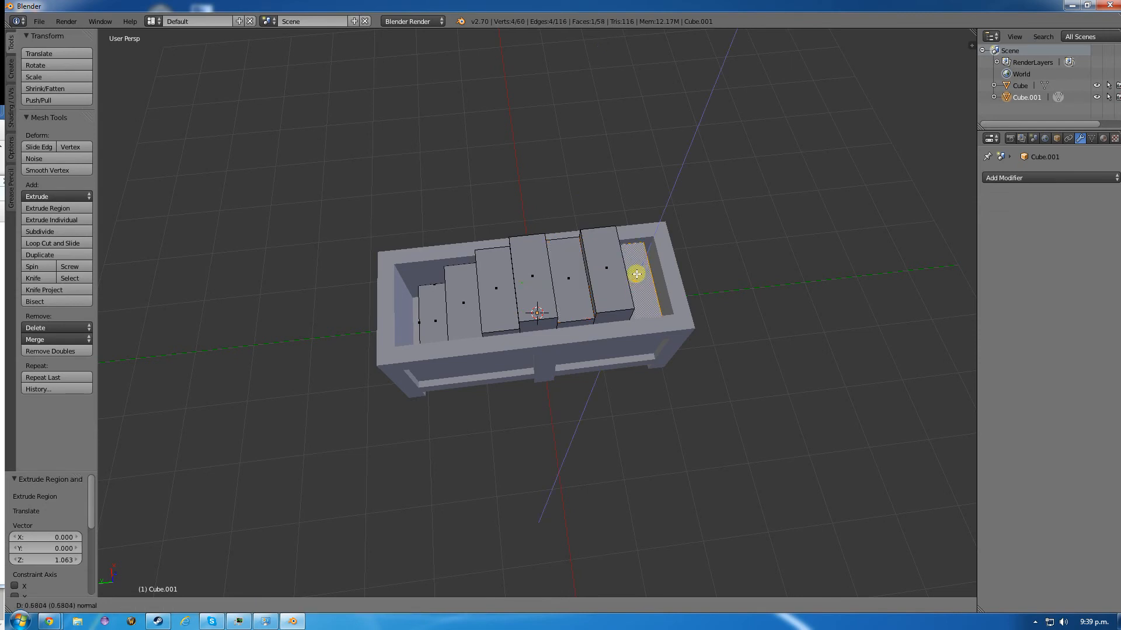
pyautogui.click(632, 290)
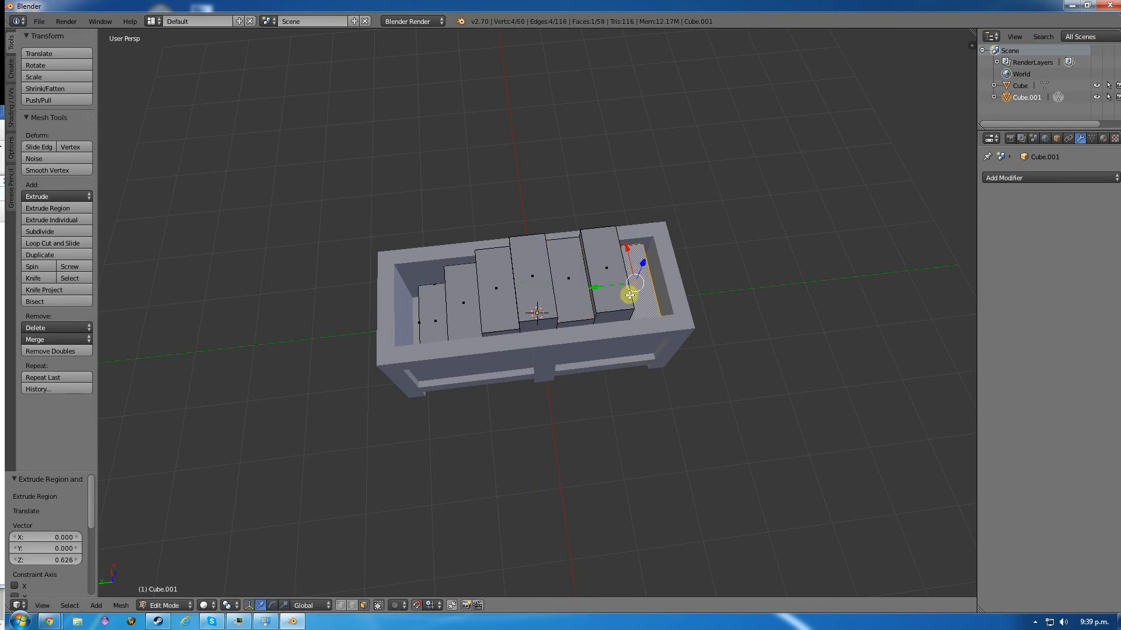
# - Lower the top face of the sixth segment from the +Y end about 0.462 along Z
pyautogui.moveTo(739, 339); pyautogui.dragTo(523, 288, button='middle')
pyautogui.rightClick(478, 262)
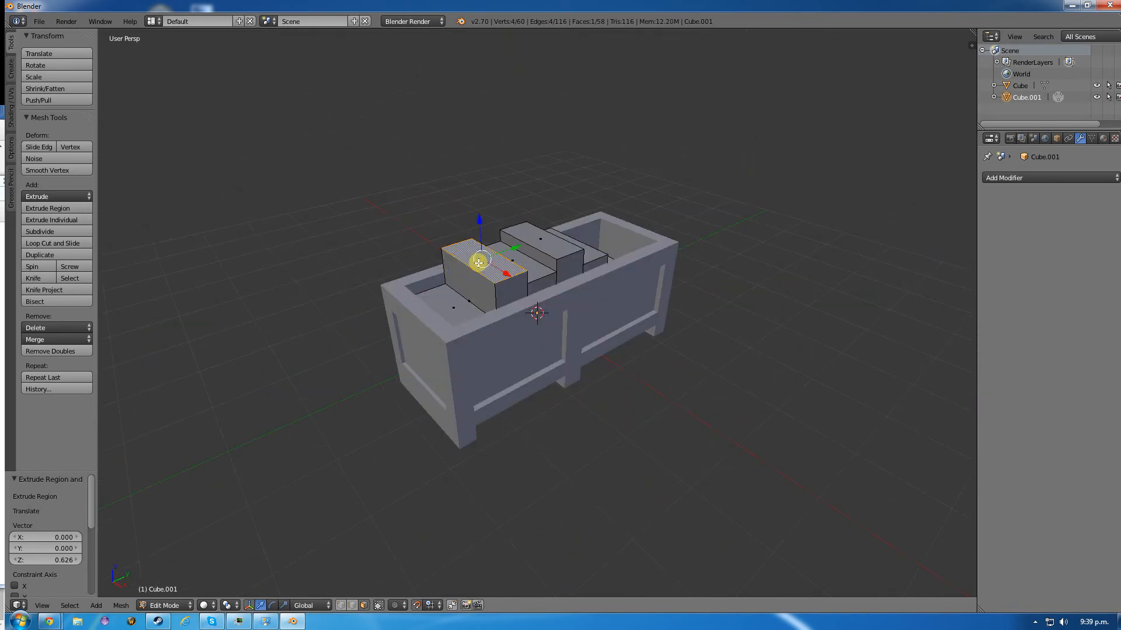
pyautogui.press('e')
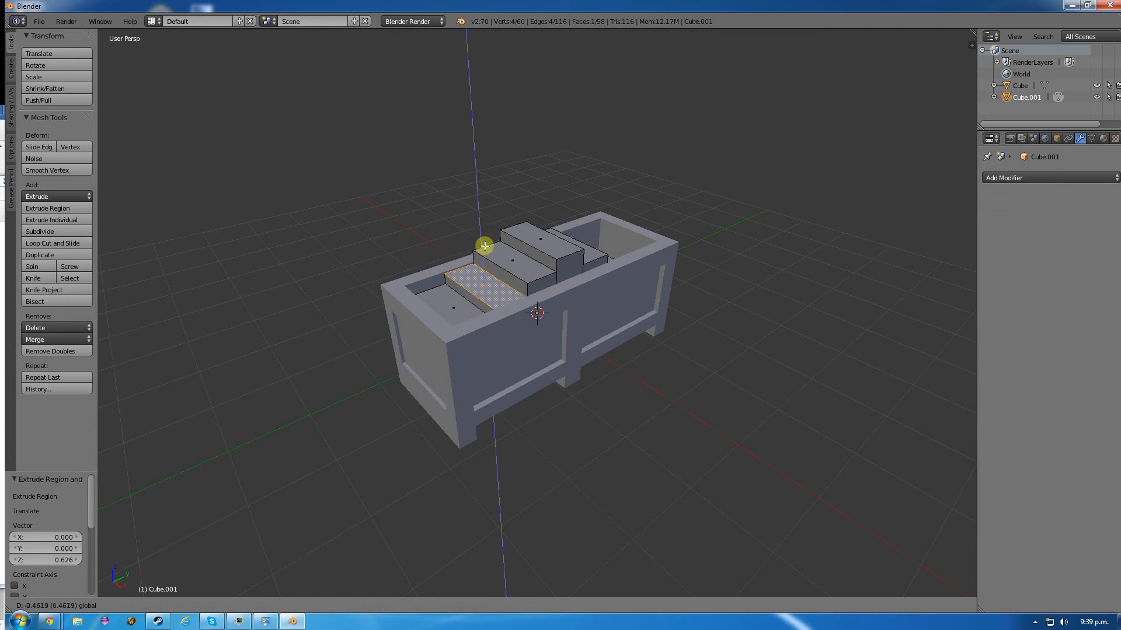
pyautogui.click(485, 246)
# - Lower the top face of the fifth segment from the +Y end about 0.105 and that of the fourth about 0.190 along Z
pyautogui.rightClick(502, 259)
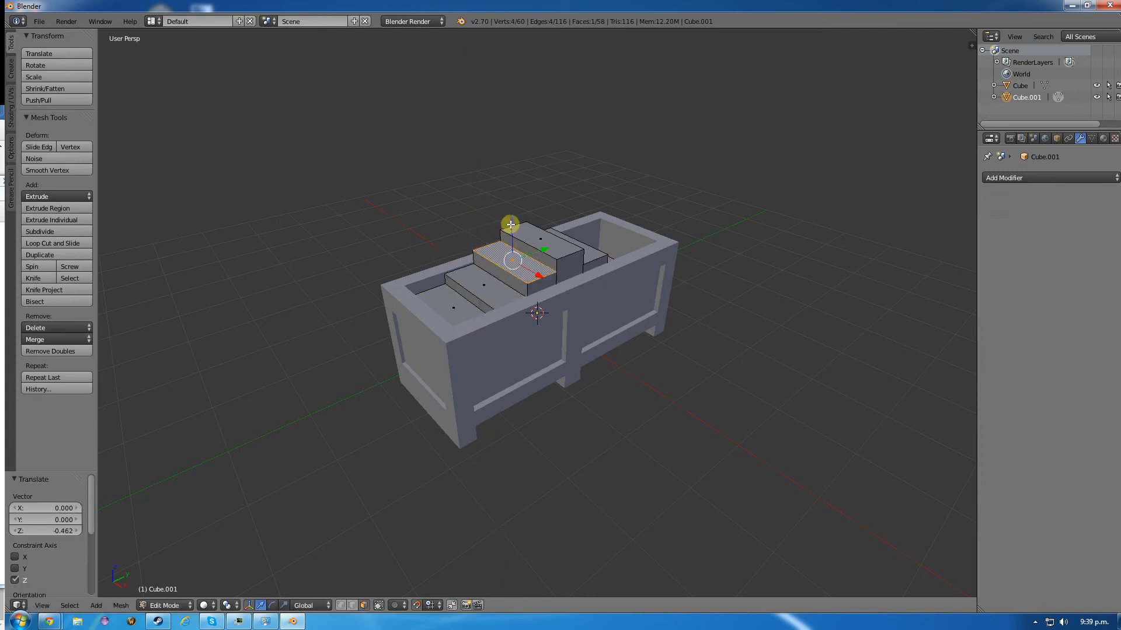
pyautogui.press('g')
pyautogui.press('z')
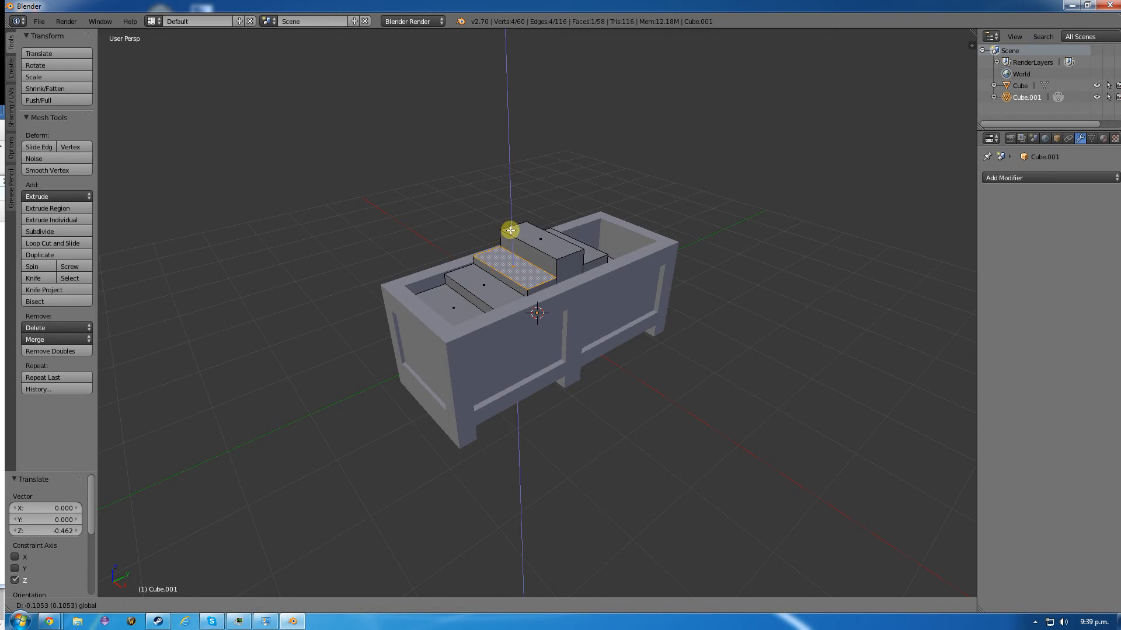
pyautogui.click(511, 230)
pyautogui.rightClick(547, 240)
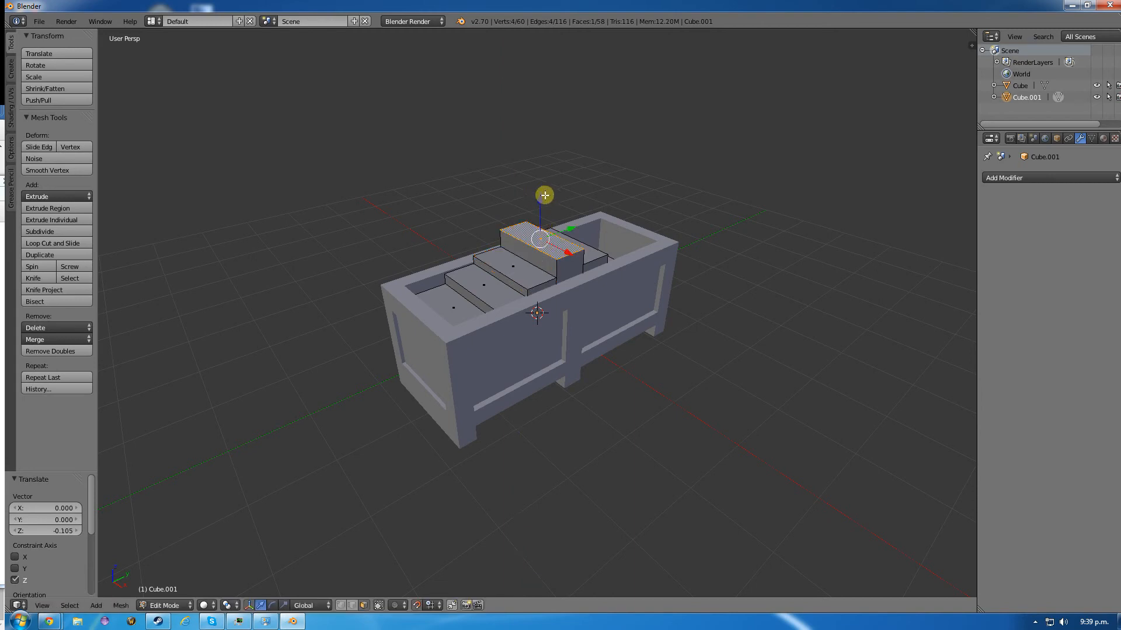
pyautogui.moveTo(540, 199); pyautogui.dragTo(544, 209)
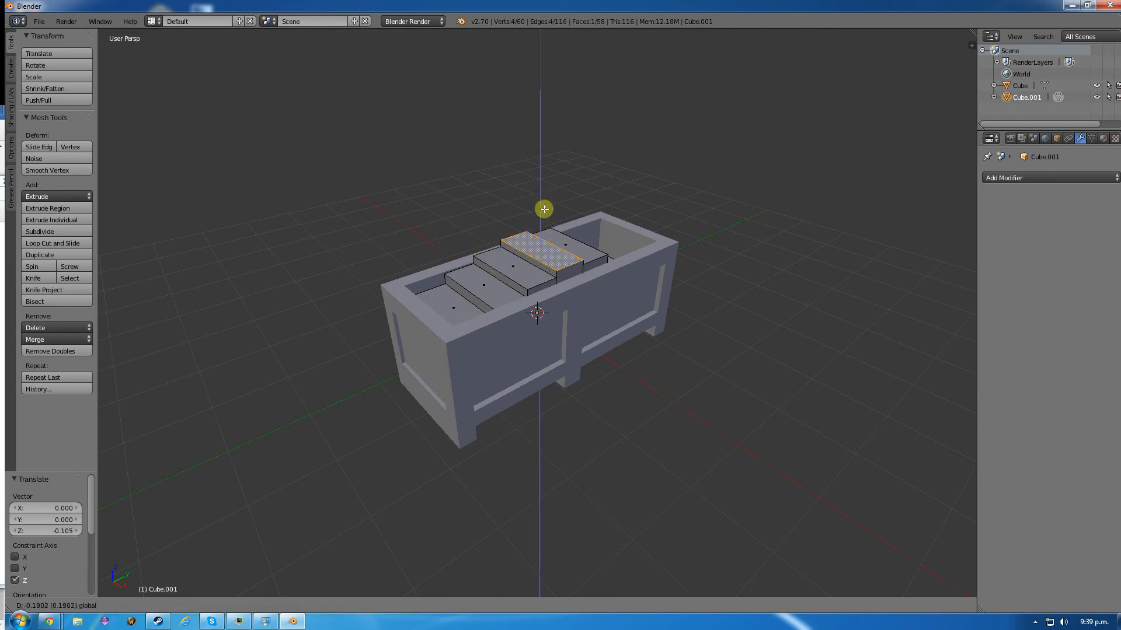
pyautogui.click(544, 208)
# - Raise the top face of the segment at the +Y end along Z and return the inner box to Object Mode
pyautogui.moveTo(544, 209); pyautogui.dragTo(623, 250, button='middle')
pyautogui.rightClick(609, 251)
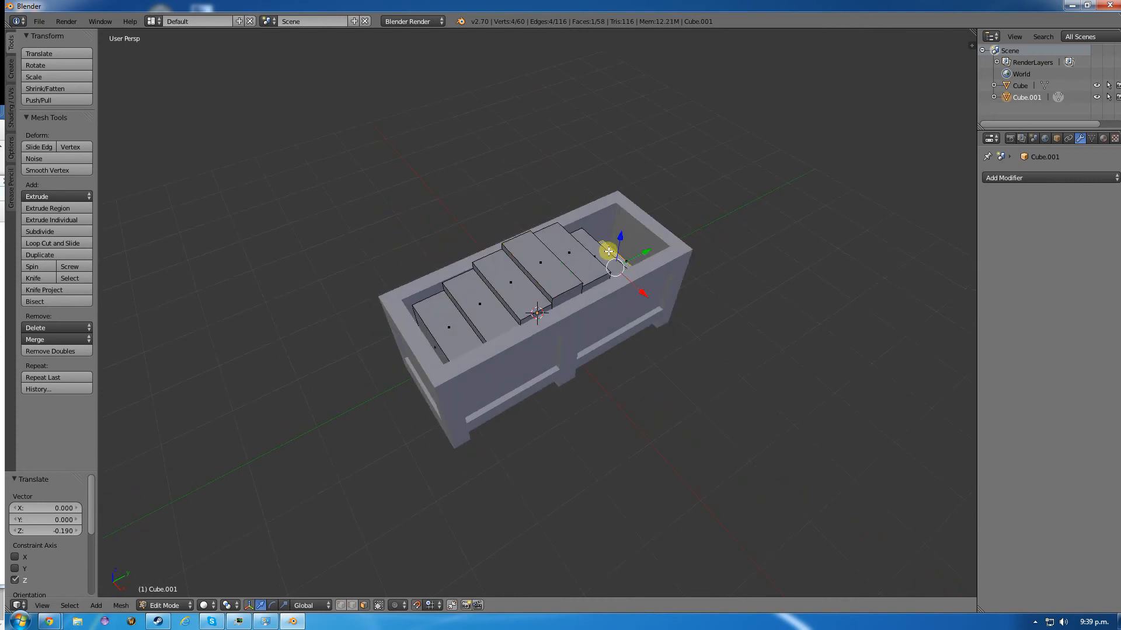
pyautogui.moveTo(620, 236); pyautogui.dragTo(599, 227)
pyautogui.rightClick(593, 247)
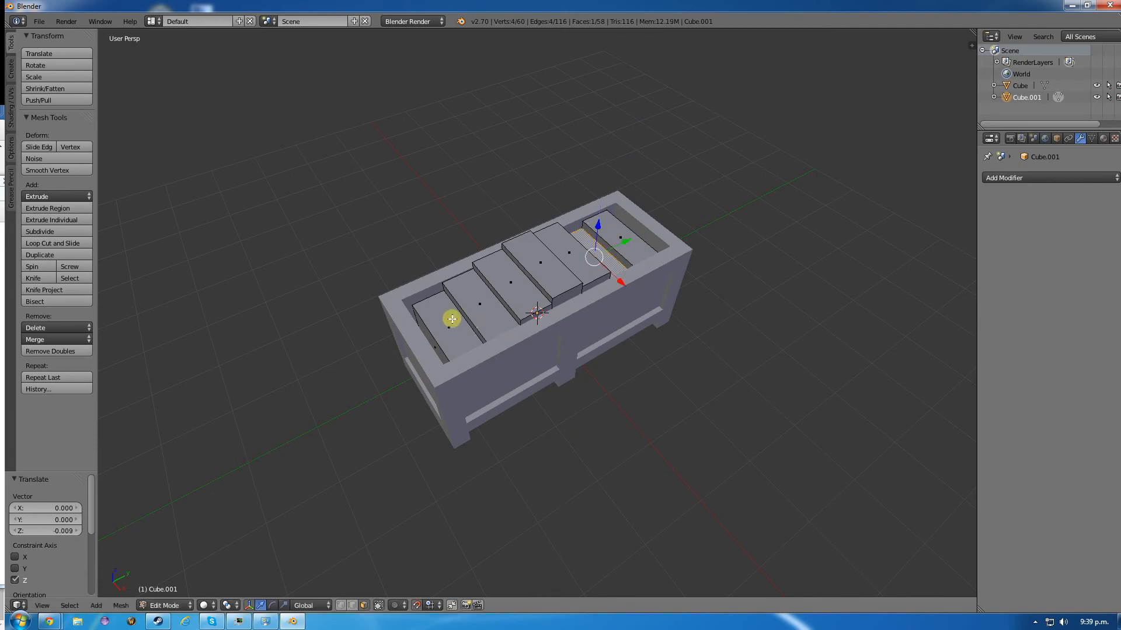
pyautogui.moveTo(448, 315); pyautogui.dragTo(474, 286, button='middle')
pyautogui.press('Tab')
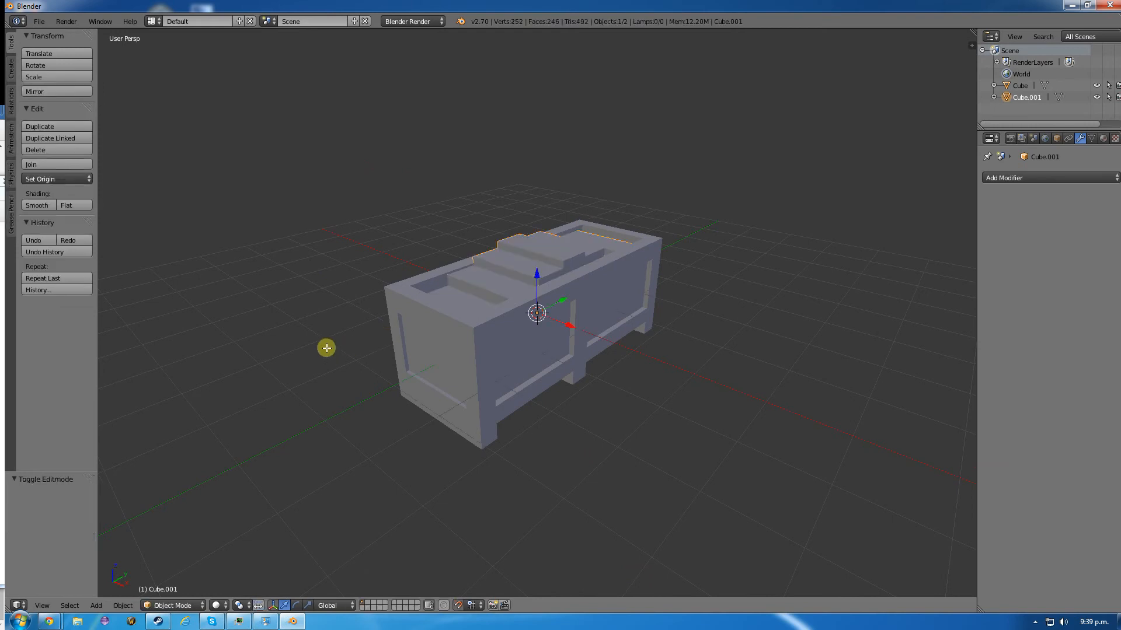
# - Switch to the browser to compare the model with the csgo.jpg crate image, and return to Blender
pyautogui.hotkey('alt', 'Tab')
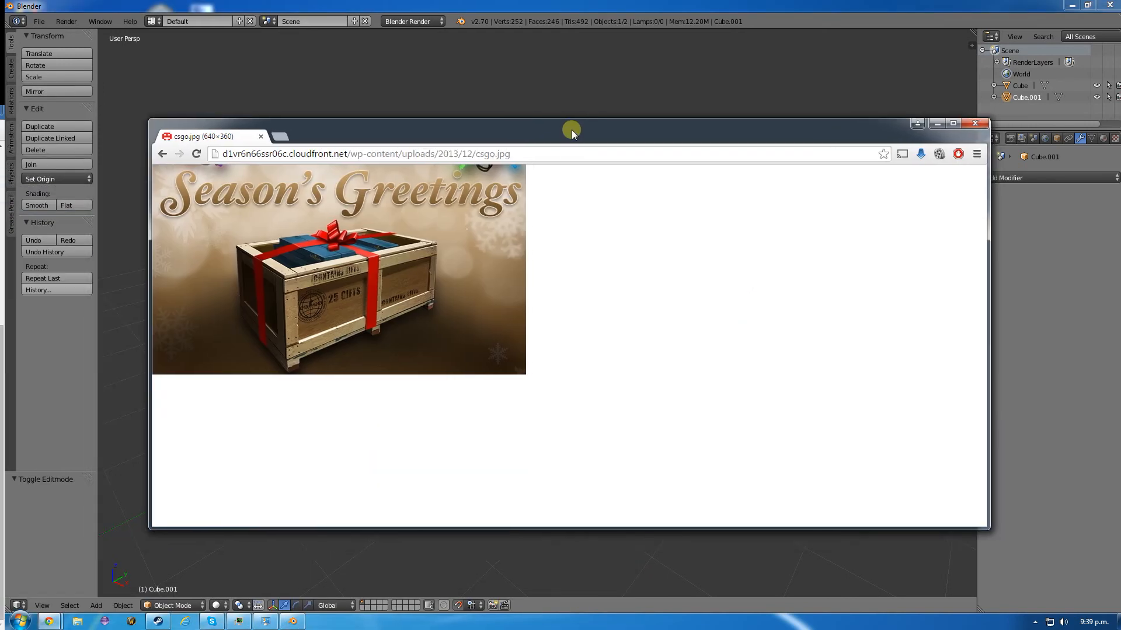
pyautogui.moveTo(570, 130); pyautogui.dragTo(1053, 157)
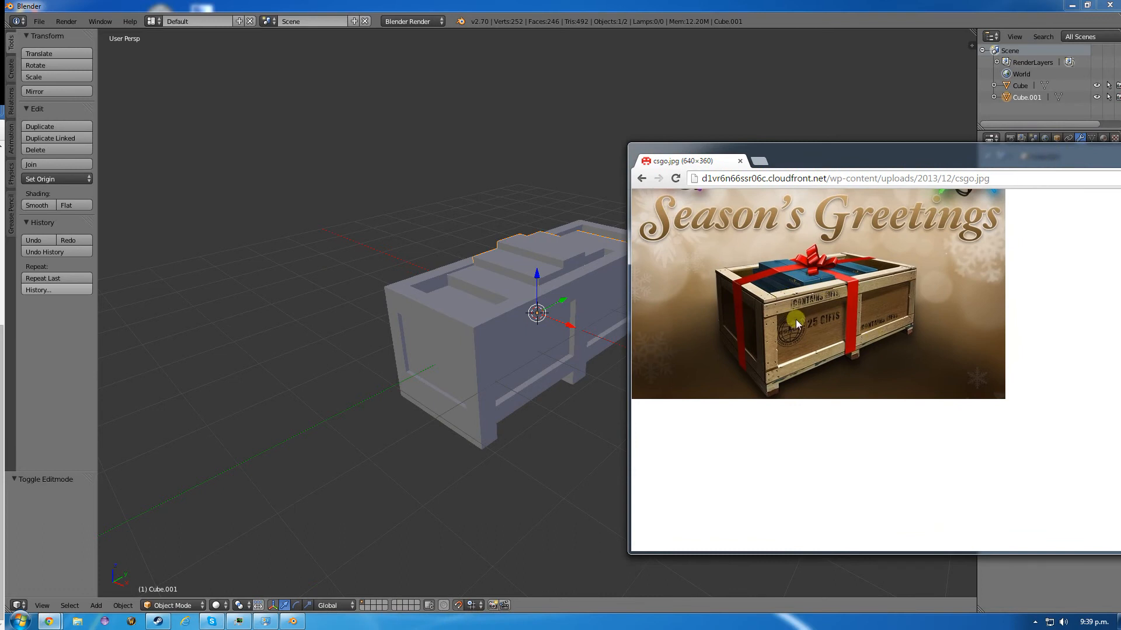
pyautogui.moveTo(846, 153); pyautogui.dragTo(0, 155)
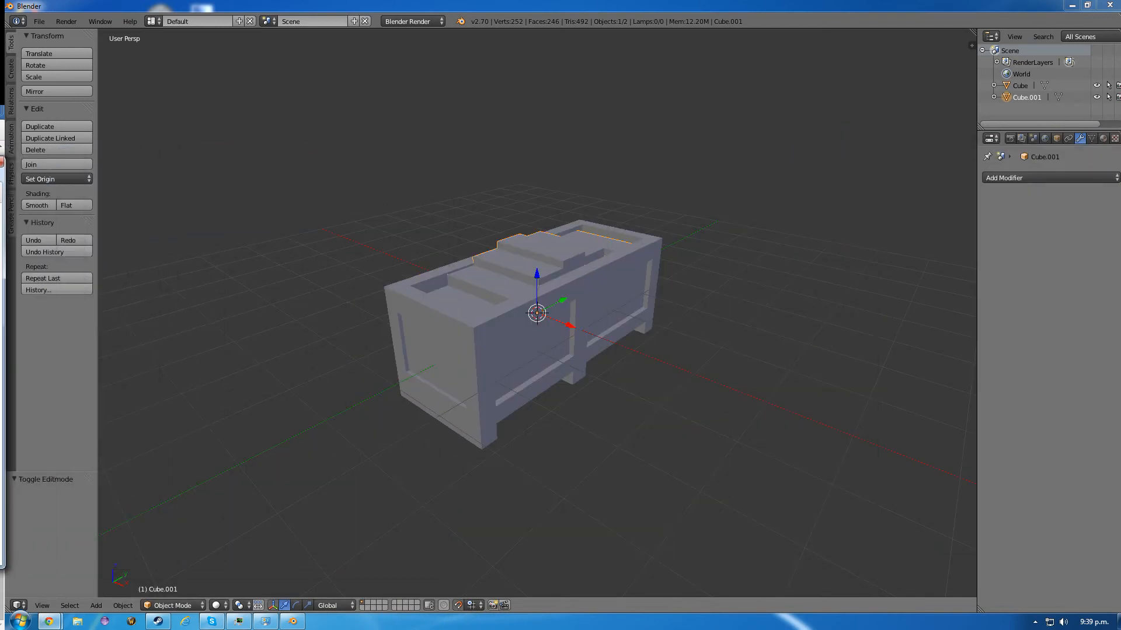
pyautogui.click(492, 334)
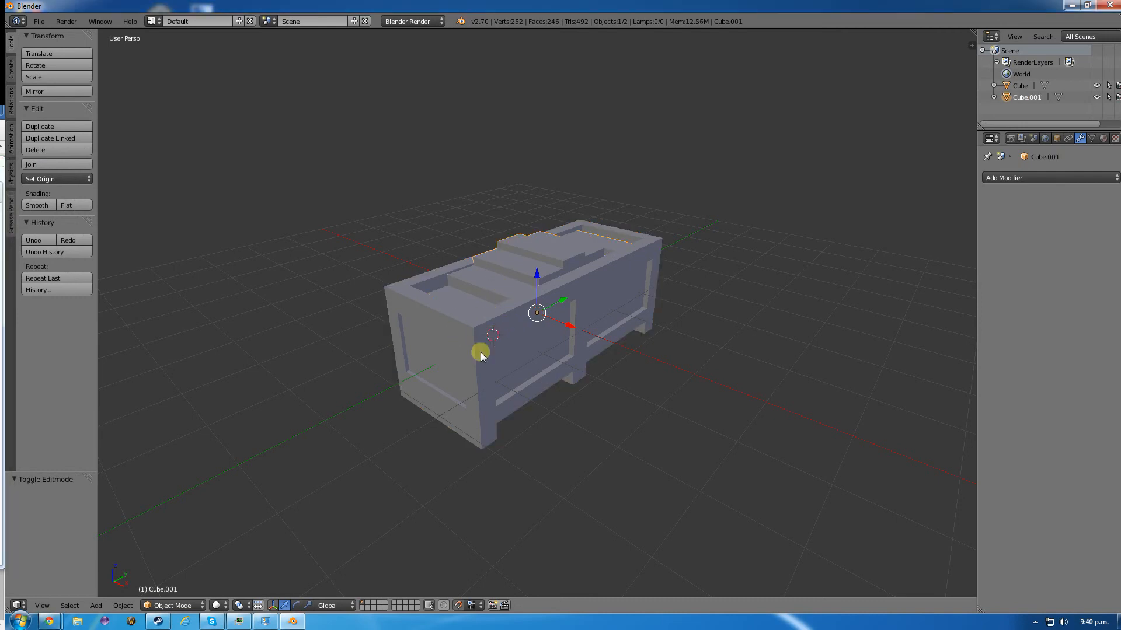
# - Examine the crate and the inner box in wireframe and Edit Mode, ending with the inner box selected in Object Mode
pyautogui.rightClick(481, 352)
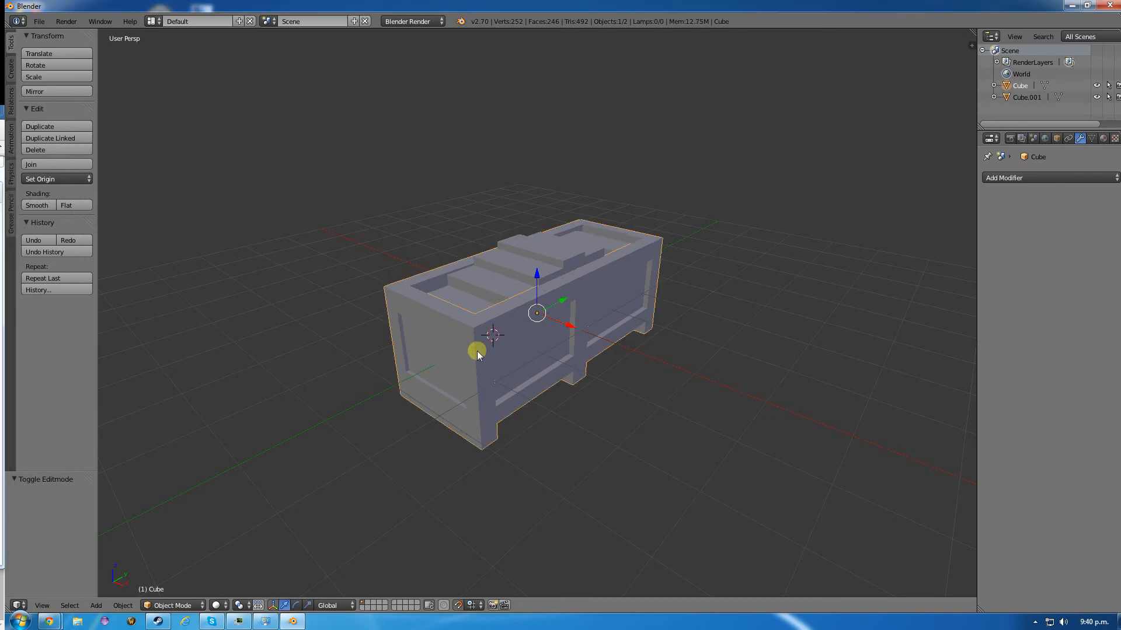
pyautogui.press('z')
pyautogui.press('z')
pyautogui.press('Tab')
pyautogui.press('Tab')
pyautogui.rightClick(479, 281)
pyautogui.press('Tab')
pyautogui.press('Tab')
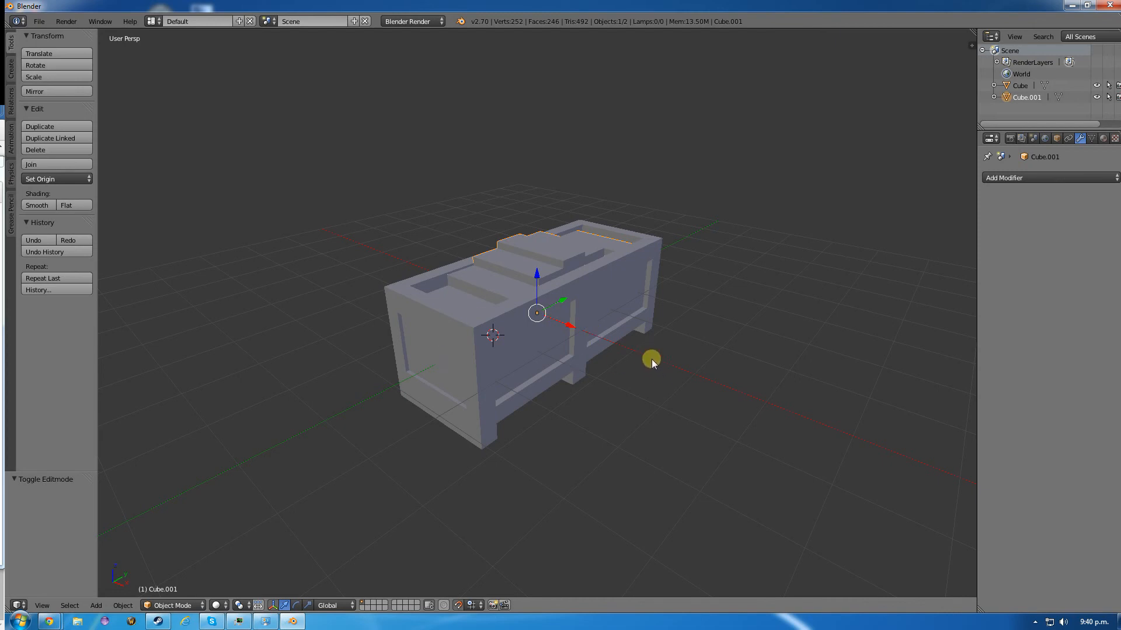
# - Add a Bevel modifier to the segmented inner box while in Edit Mode
pyautogui.scroll(3, 540, 250)
pyautogui.scroll(-3, 537, 245)
pyautogui.scroll(4, 536, 239)
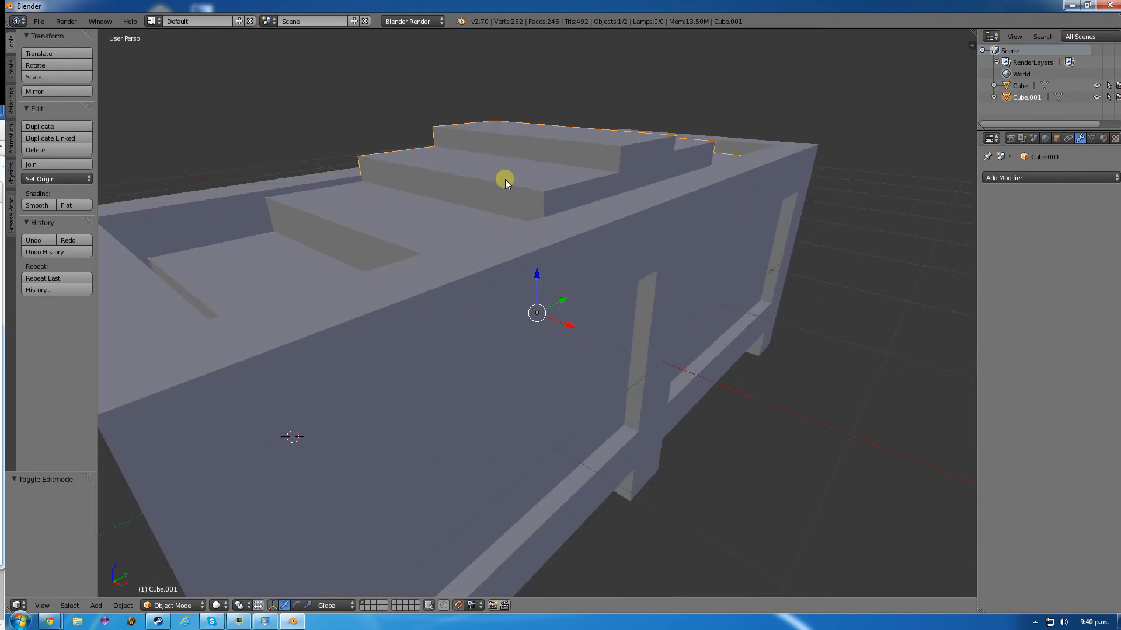
pyautogui.moveTo(507, 175); pyautogui.dragTo(495, 205, button='middle')
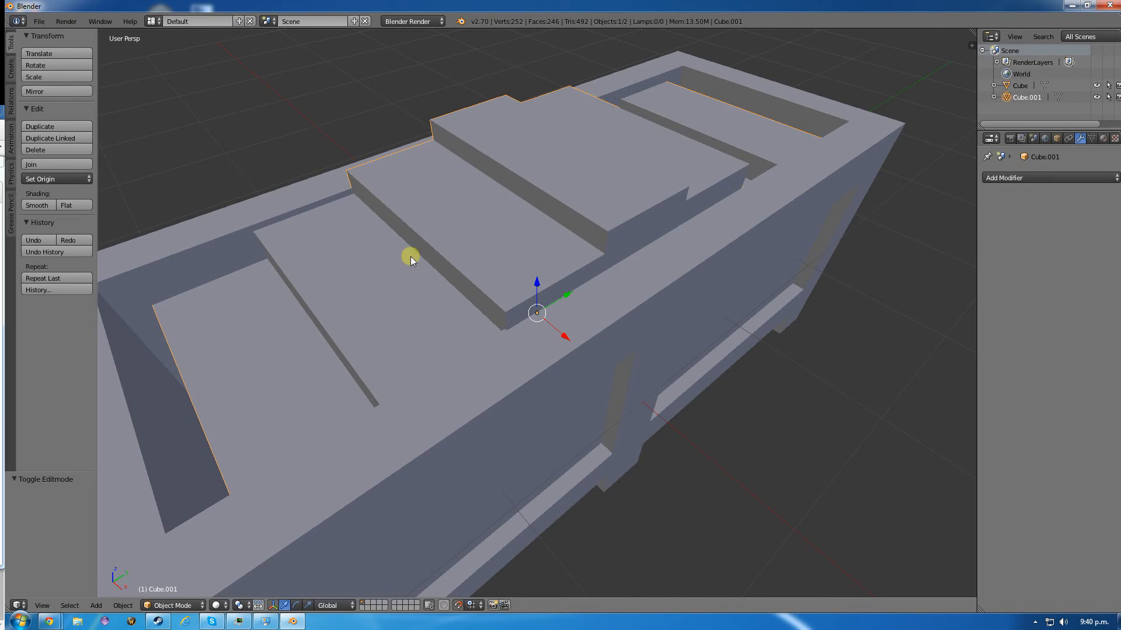
pyautogui.press('Tab')
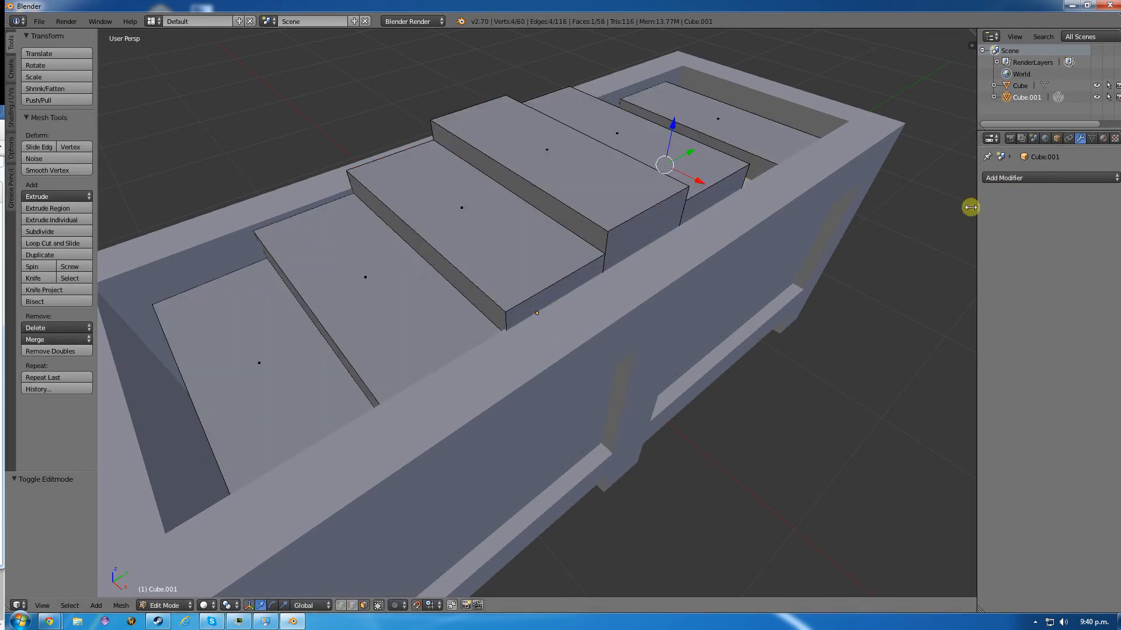
pyautogui.click(1078, 177)
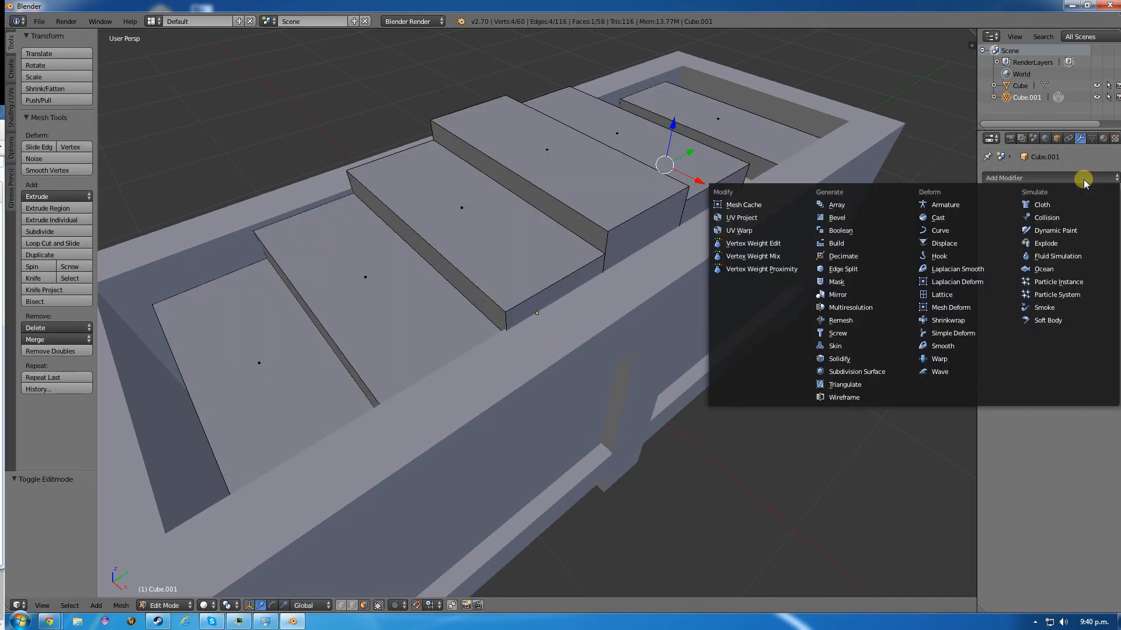
pyautogui.click(864, 224)
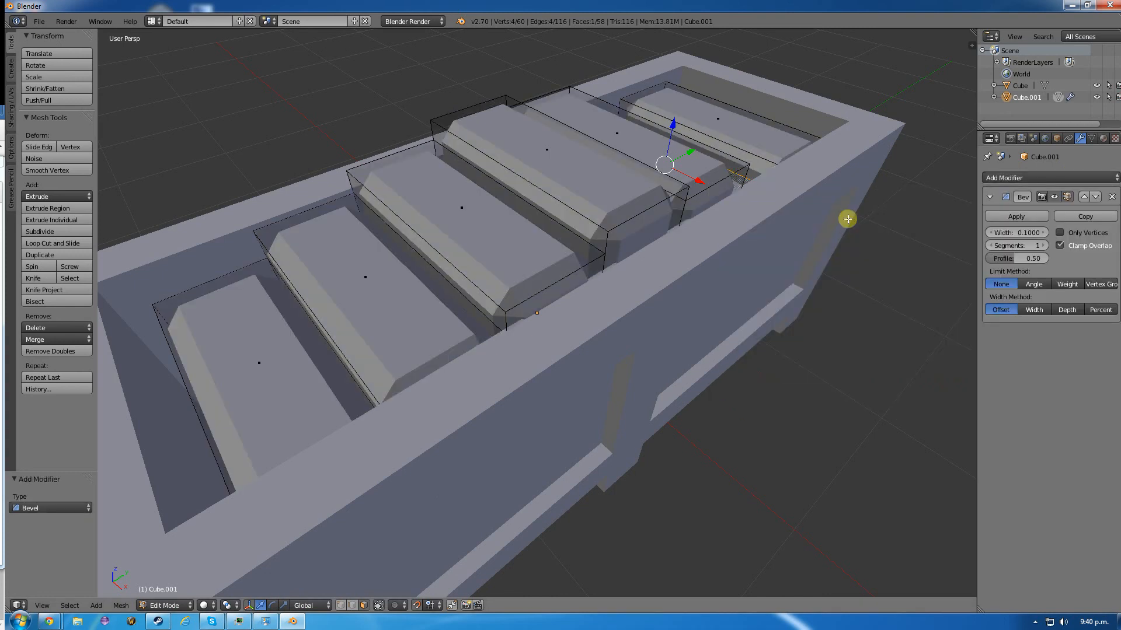
pyautogui.moveTo(340, 321)
pyautogui.mouseDown(button='middle')
pyautogui.moveTo(351, 293)
pyautogui.moveTo(438, 315)
pyautogui.moveTo(384, 330)
pyautogui.moveTo(305, 320)
pyautogui.moveTo(286, 300)
pyautogui.moveTo(356, 320)
pyautogui.mouseUp(button='middle')
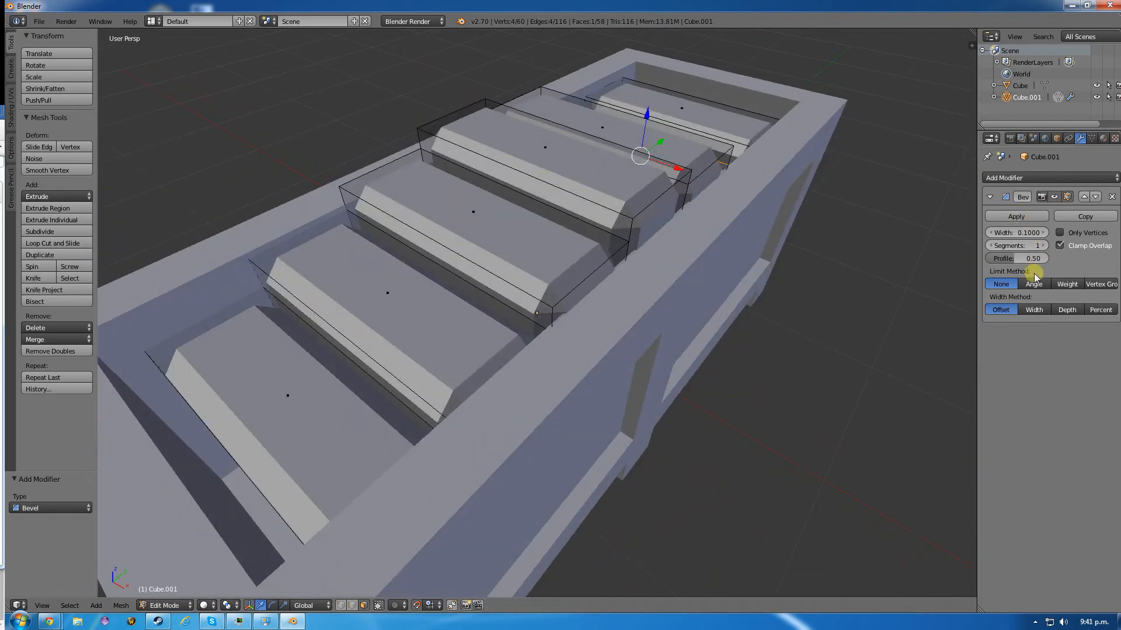
# - Try the Bevel modifier's Weight limit and Depth width method, and settle on limit method None with width method Width
pyautogui.click(1065, 284)
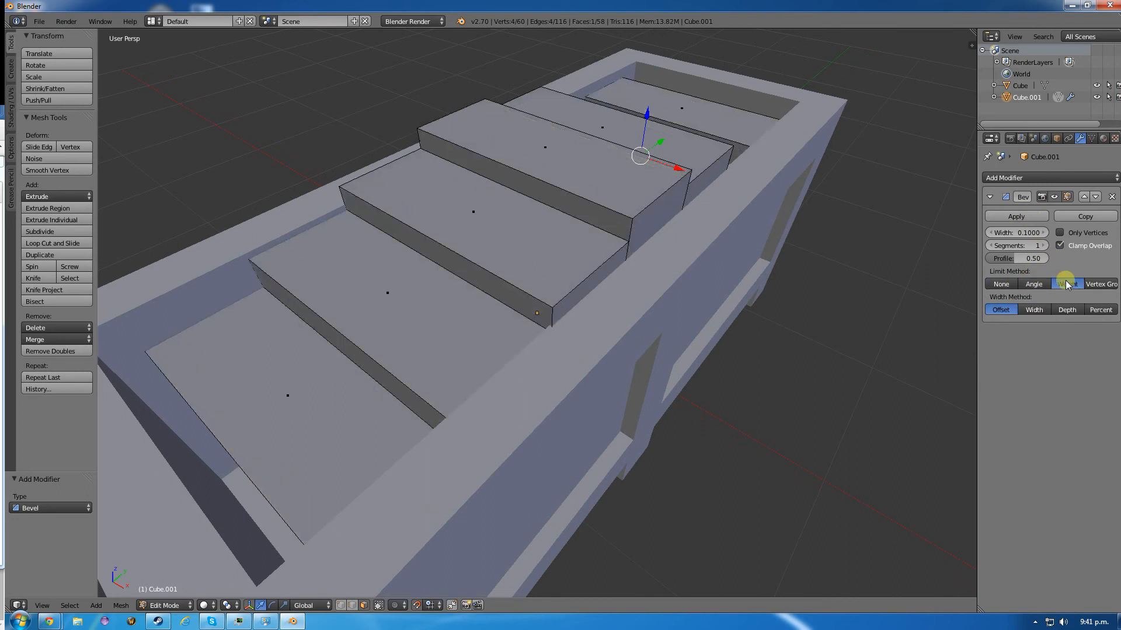
pyautogui.click(1001, 285)
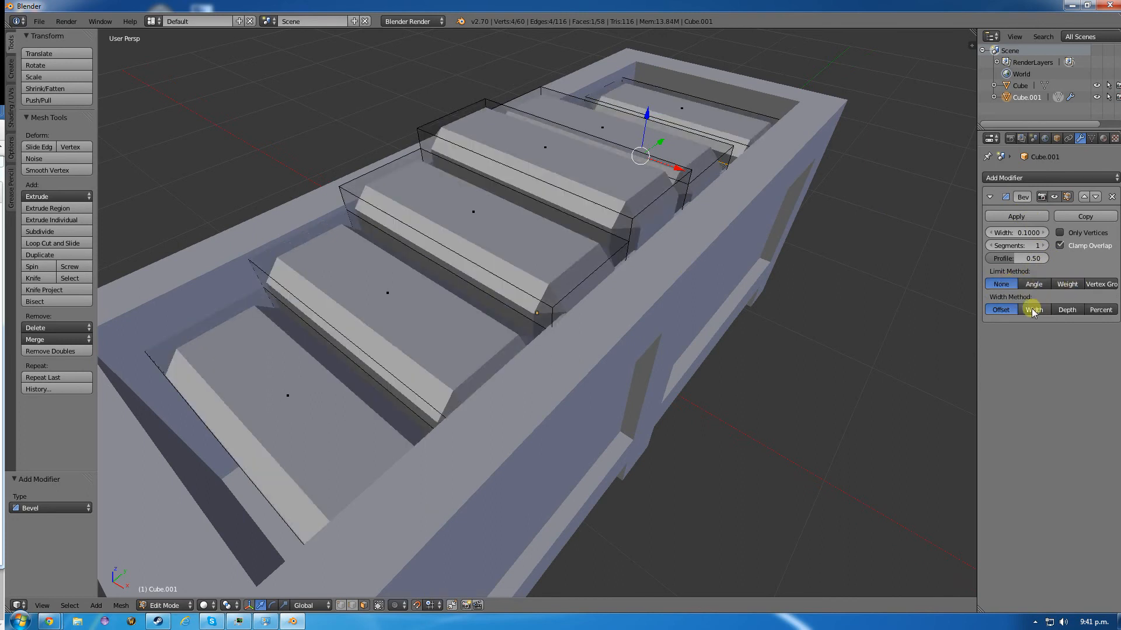
pyautogui.click(1033, 310)
pyautogui.click(1066, 310)
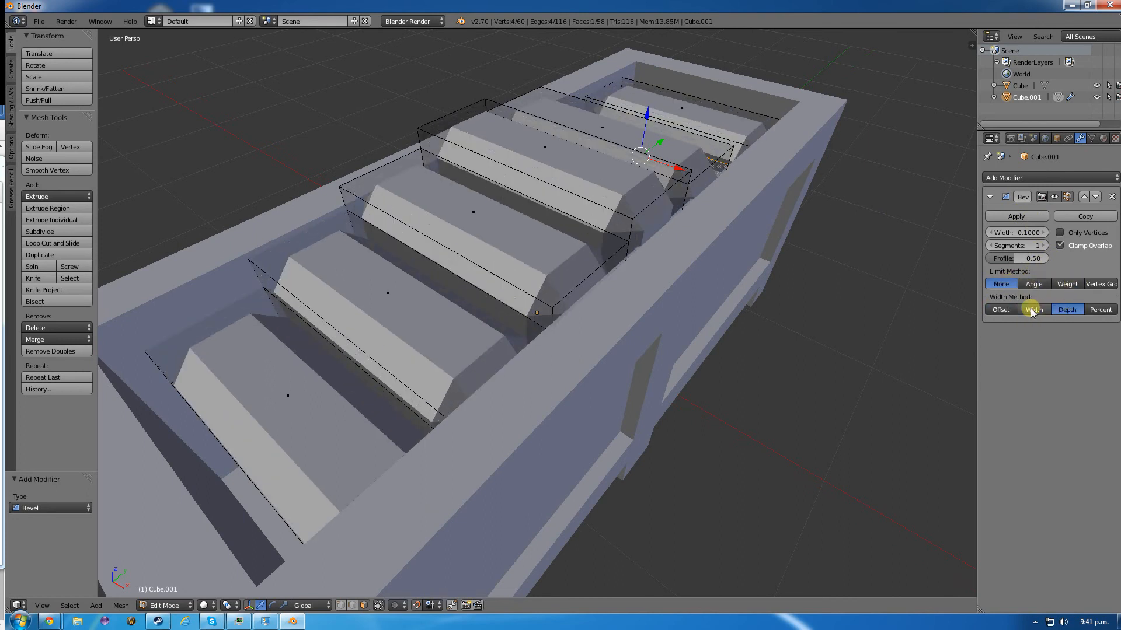
pyautogui.click(1033, 310)
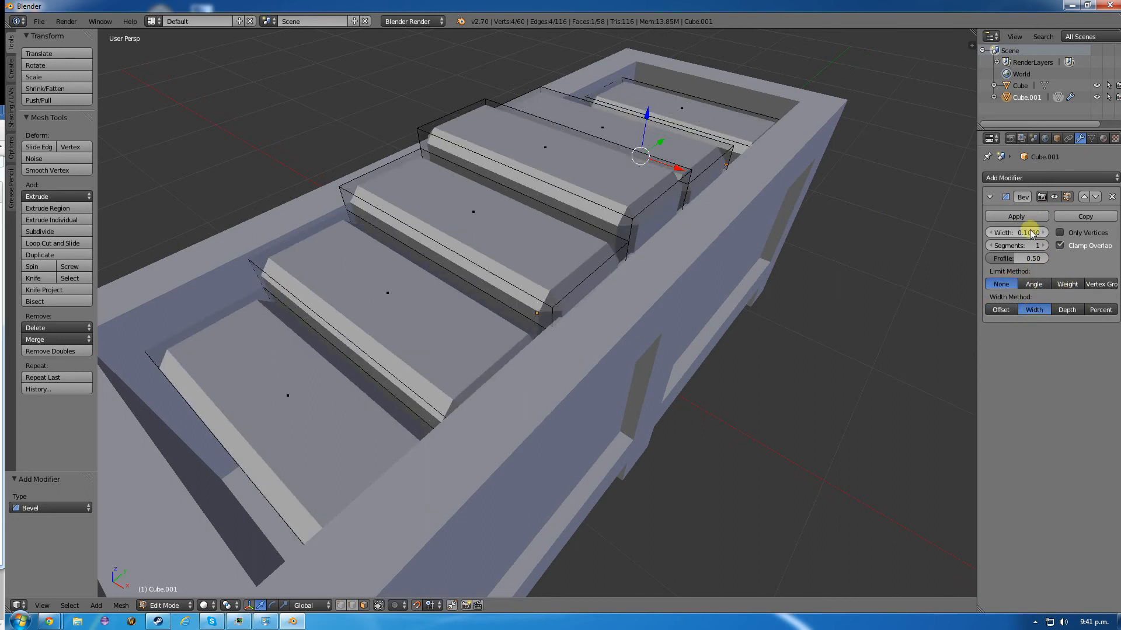
# - Reduce the width of the inner box's Bevel modifier to 0.0650
pyautogui.click(988, 233)
pyautogui.click(989, 233)
pyautogui.click(988, 233)
pyautogui.click(988, 233)
pyautogui.click(988, 232)
pyautogui.click(988, 233)
pyautogui.click(987, 232)
pyautogui.click(987, 232)
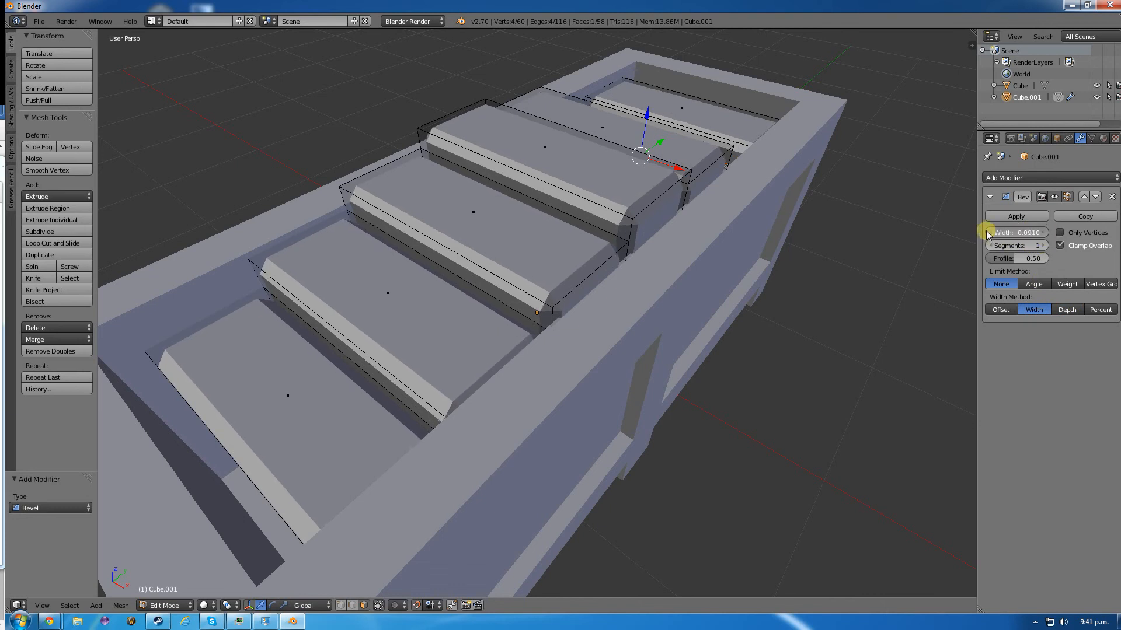
pyautogui.click(987, 233)
pyautogui.click(987, 233)
pyautogui.click(987, 234)
pyautogui.click(987, 234)
pyautogui.click(987, 233)
pyautogui.click(987, 233)
pyautogui.click(987, 233)
pyautogui.click(987, 234)
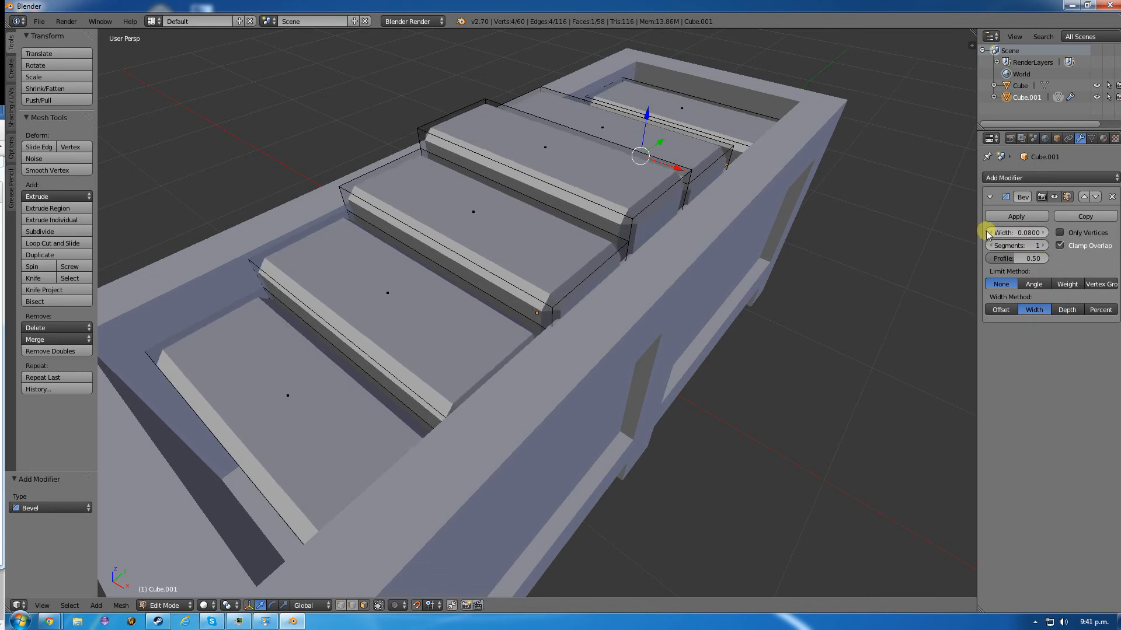
pyautogui.click(986, 232)
pyautogui.click(986, 232)
pyautogui.click(986, 232)
pyautogui.click(986, 232)
pyautogui.click(987, 232)
pyautogui.click(986, 232)
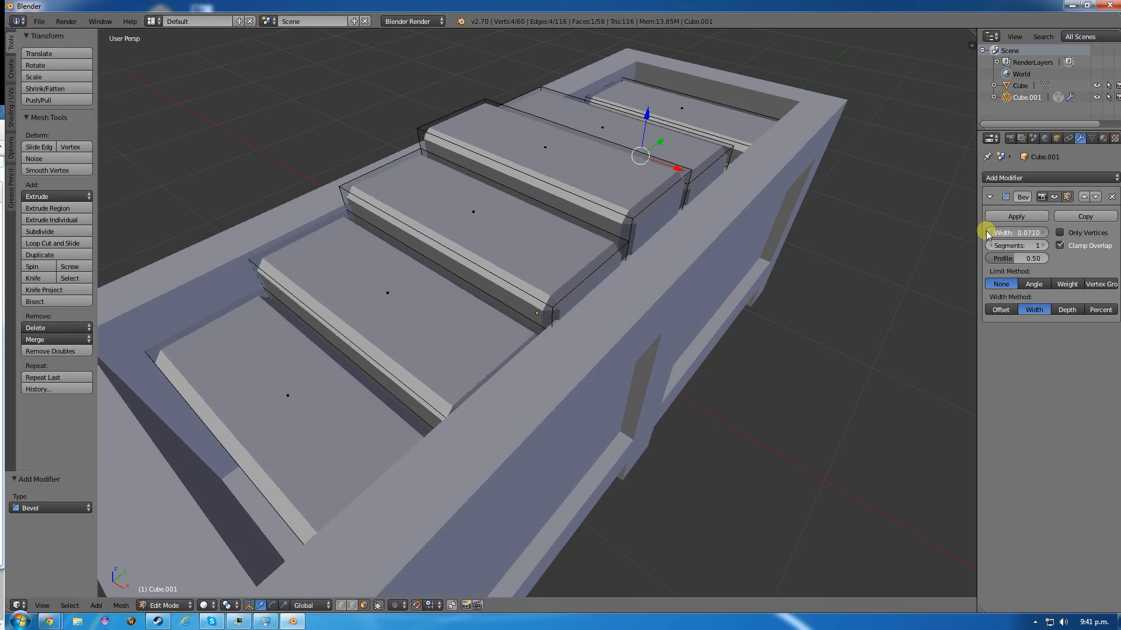
pyautogui.click(986, 233)
pyautogui.click(986, 233)
pyautogui.click(987, 233)
pyautogui.click(986, 233)
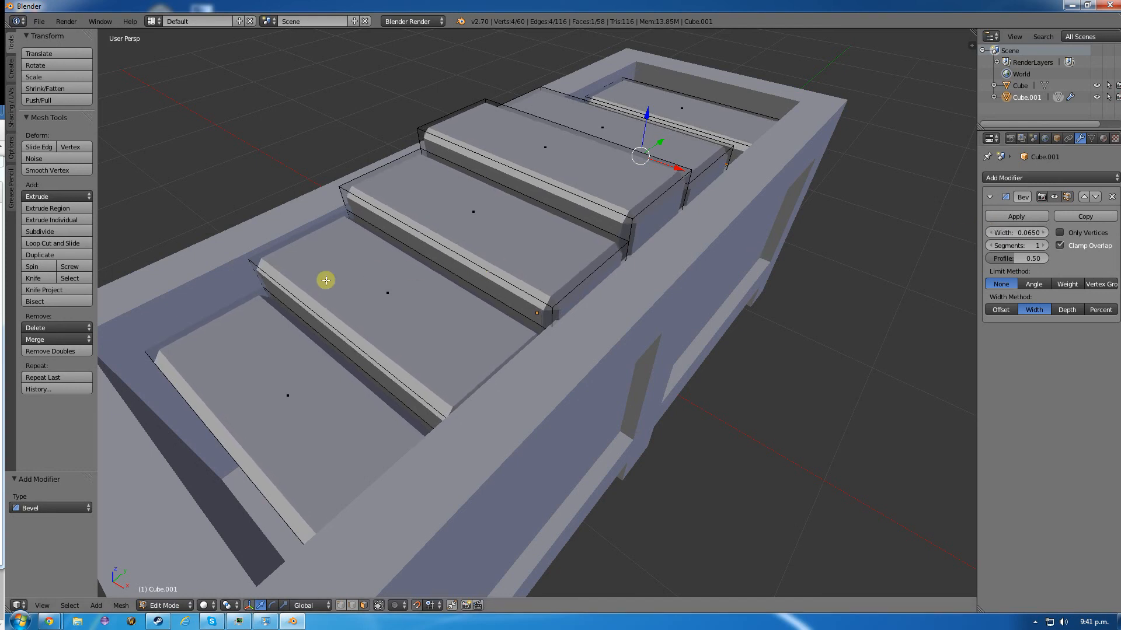
# - Try the Bevel modifier's Only Vertices option, turn it back off, and return to Object Mode to inspect the whole crate
pyautogui.moveTo(325, 280); pyautogui.dragTo(360, 280, button='middle')
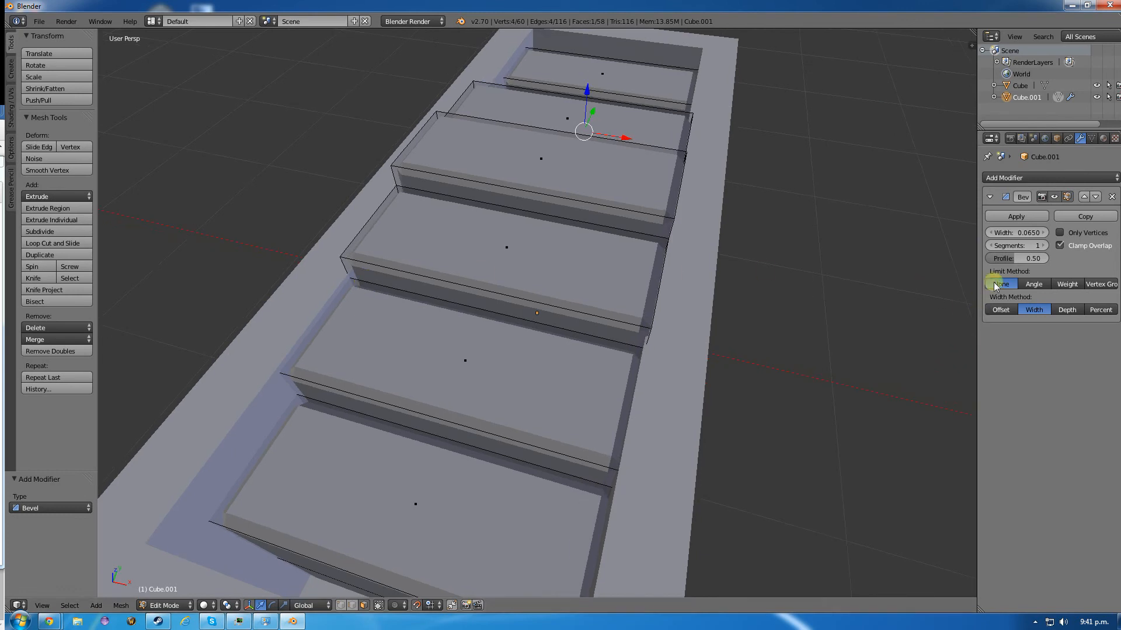
pyautogui.click(1060, 232)
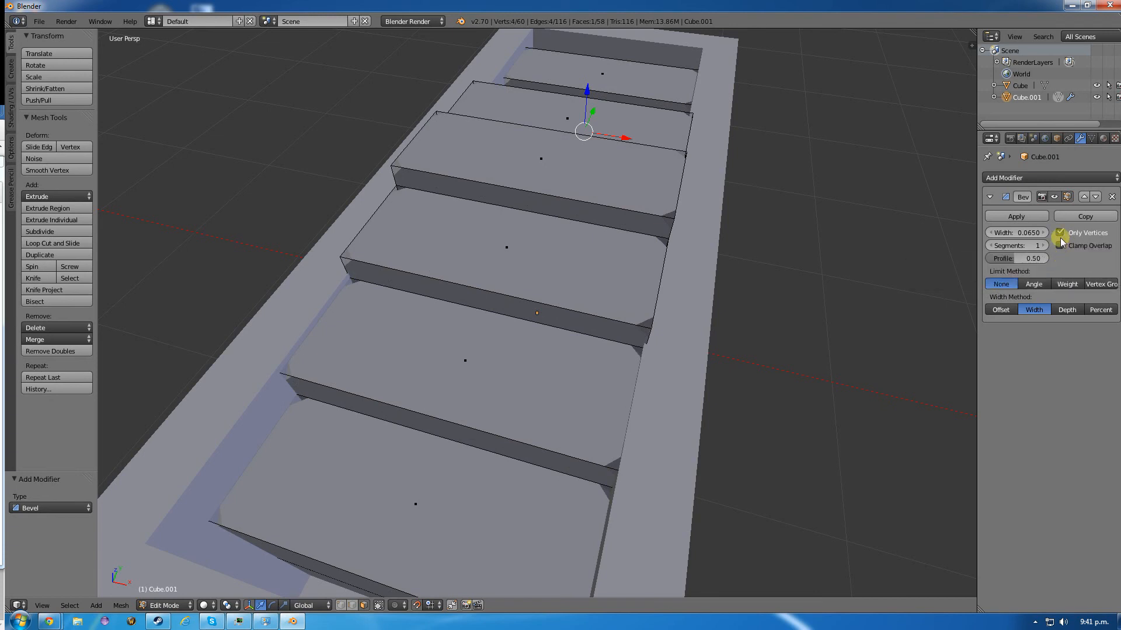
pyautogui.click(1059, 240)
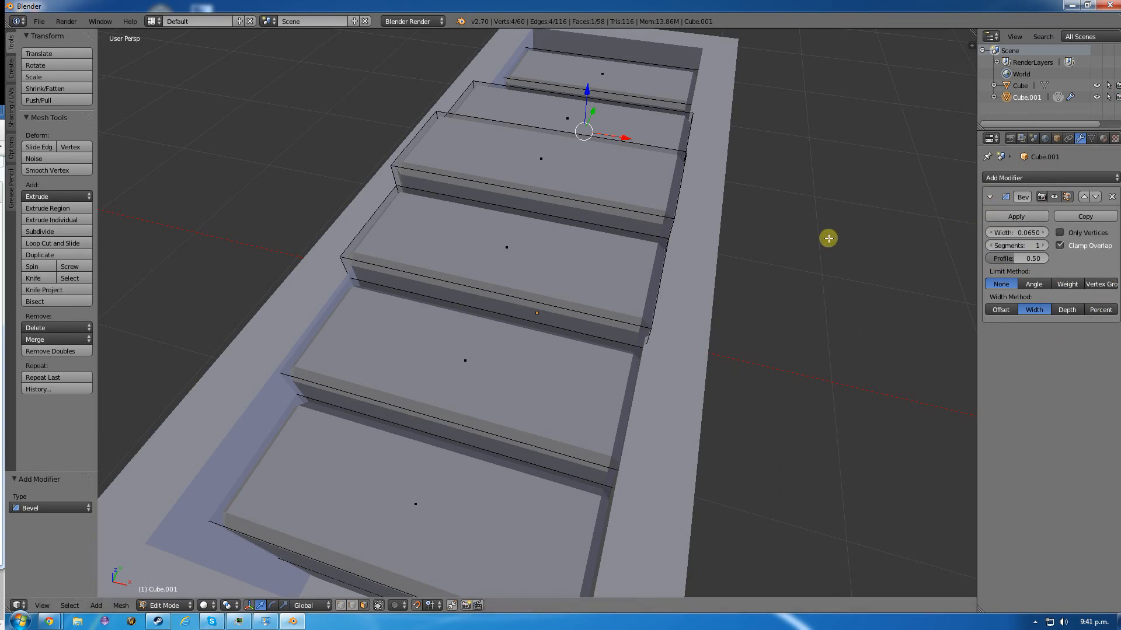
pyautogui.press('Tab')
pyautogui.moveTo(828, 299); pyautogui.dragTo(786, 277, button='middle')
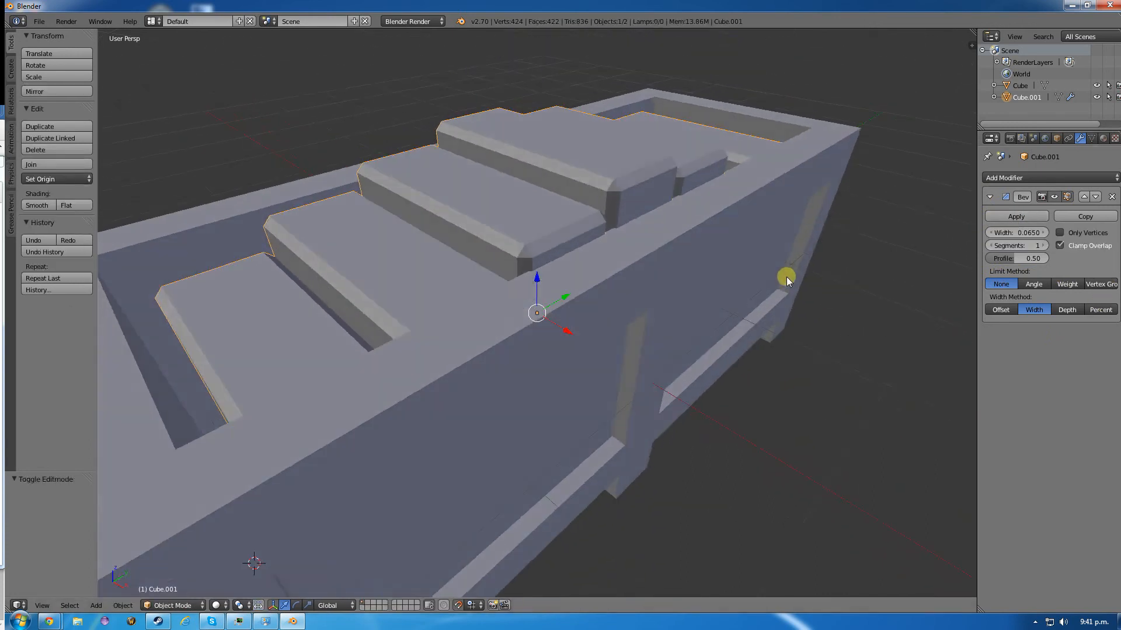
pyautogui.scroll(-4, 786, 276)
pyautogui.moveTo(702, 386); pyautogui.dragTo(711, 365, button='middle')
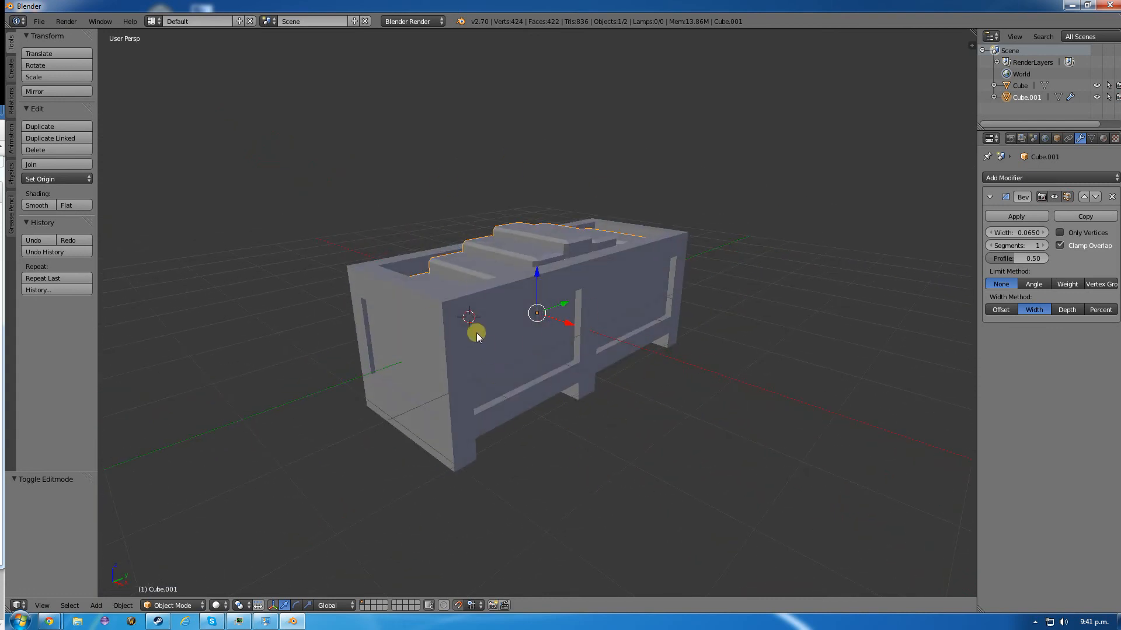
# - Select the outer crate, try a Bevel modifier on it in Object Mode, and remove the modifier
pyautogui.rightClick(445, 297)
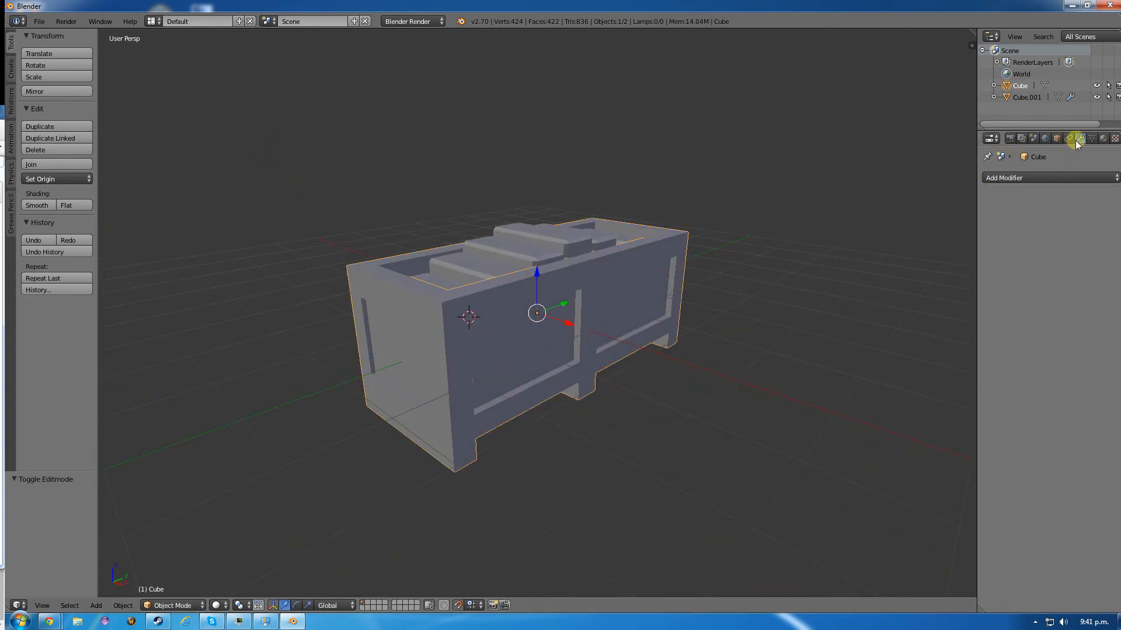
pyautogui.click(1009, 177)
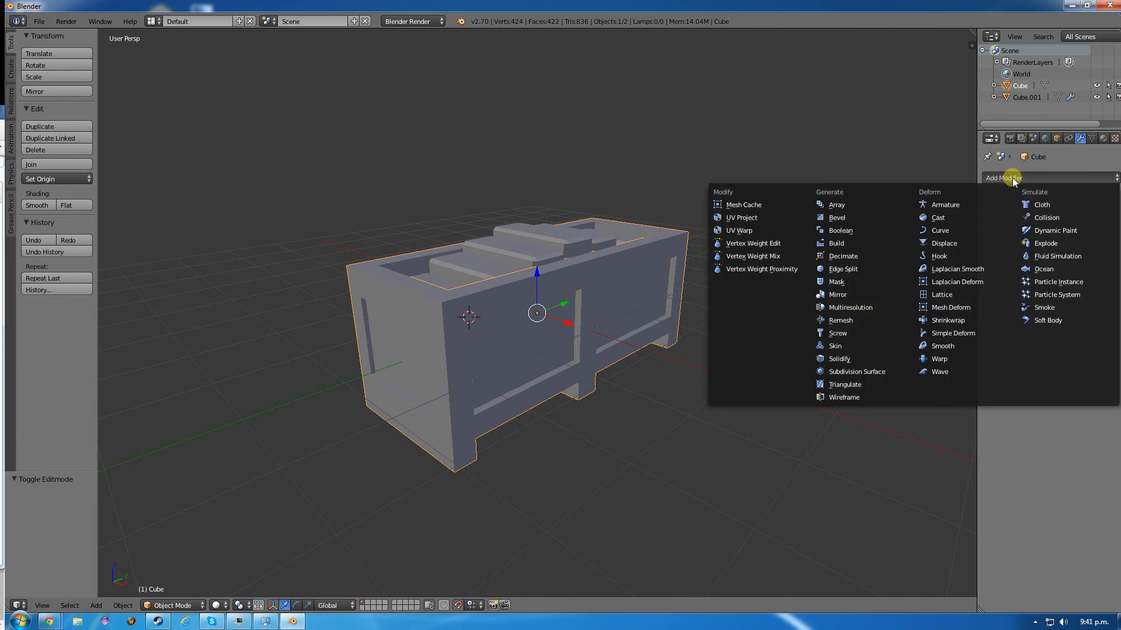
pyautogui.click(850, 225)
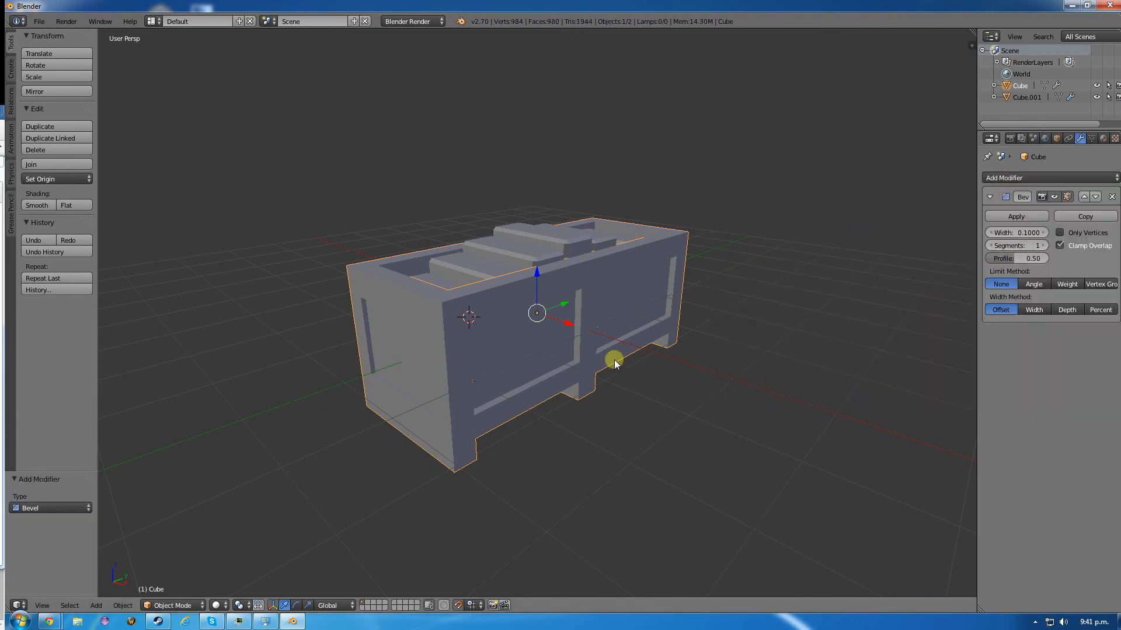
pyautogui.click(1111, 197)
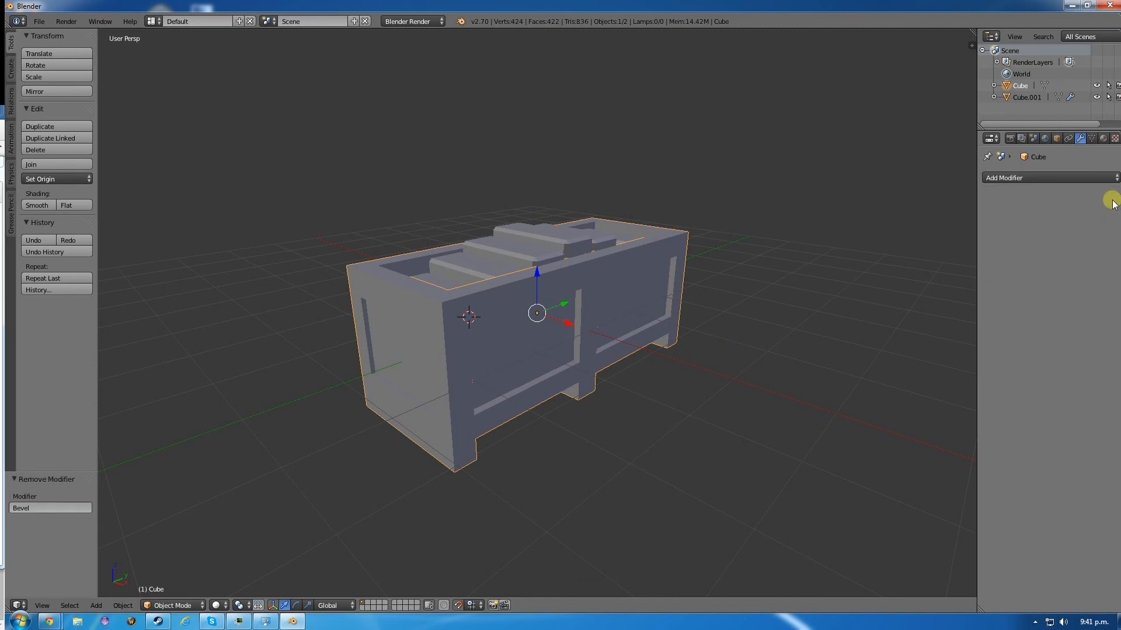
# - Try a Bevel modifier with Angle limit and Width method on the outer crate in Edit Mode, and remove it
pyautogui.press('Tab')
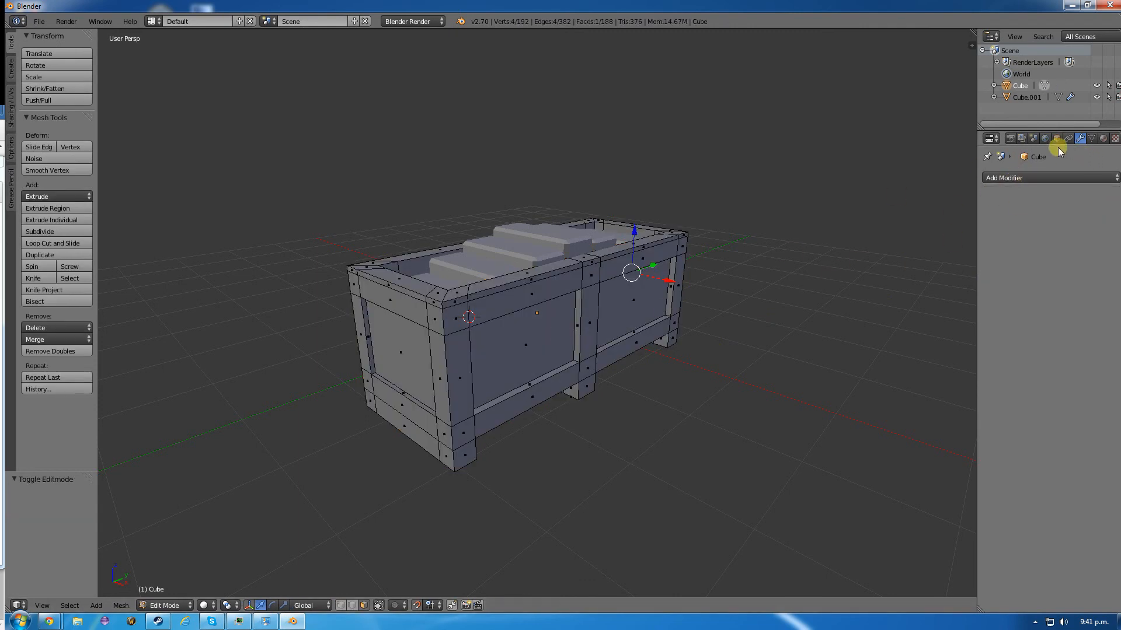
pyautogui.click(1045, 178)
pyautogui.click(859, 227)
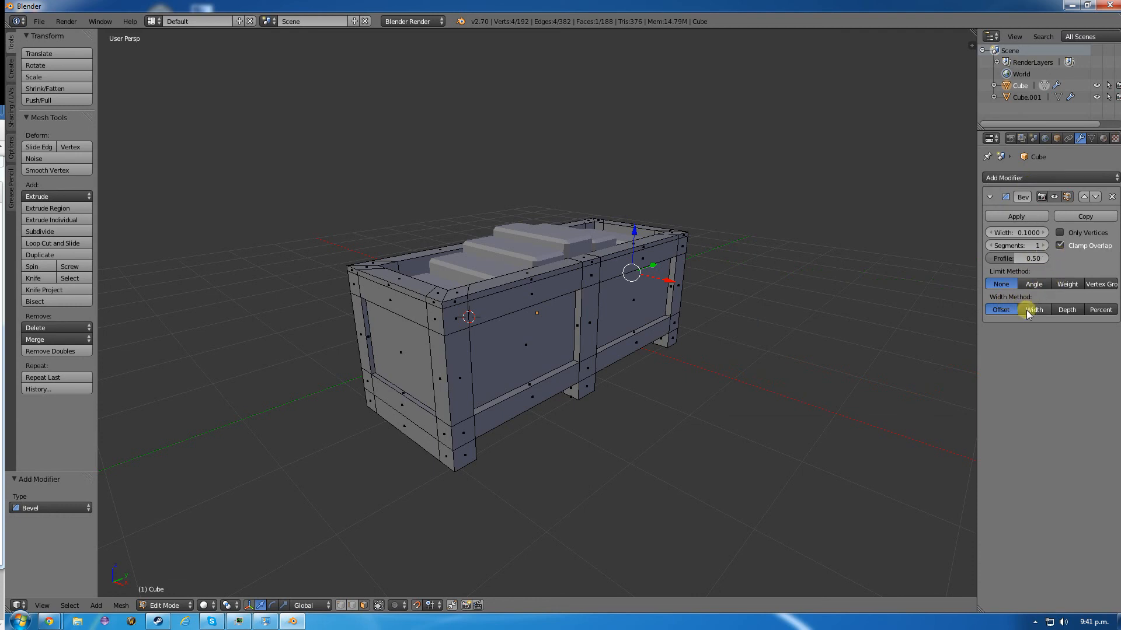
pyautogui.click(1032, 284)
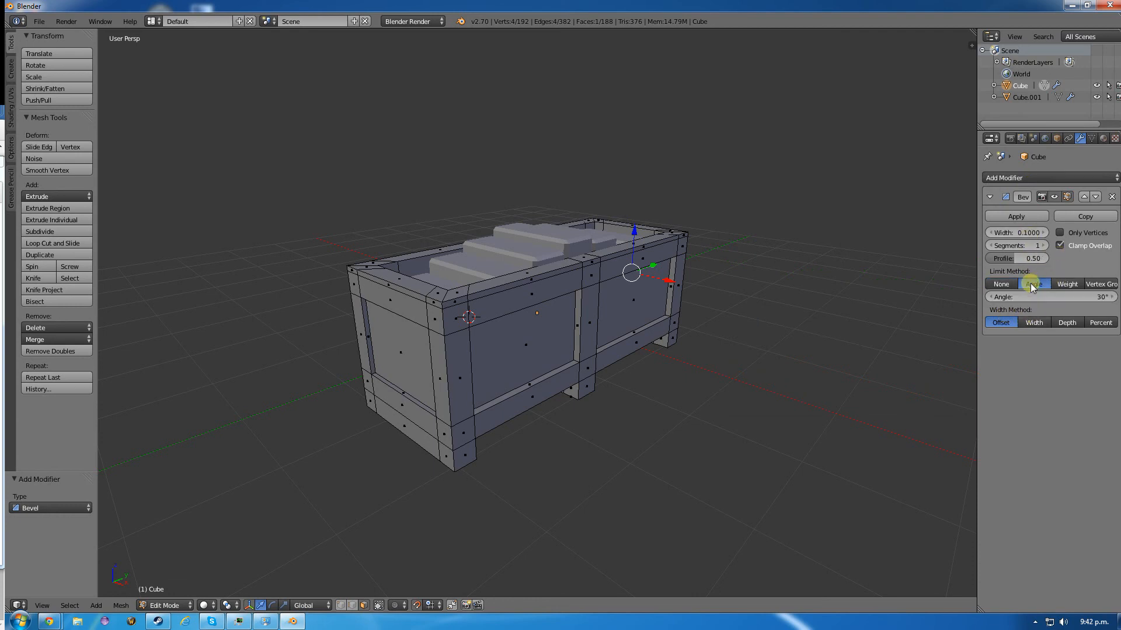
pyautogui.click(1030, 321)
pyautogui.press('a')
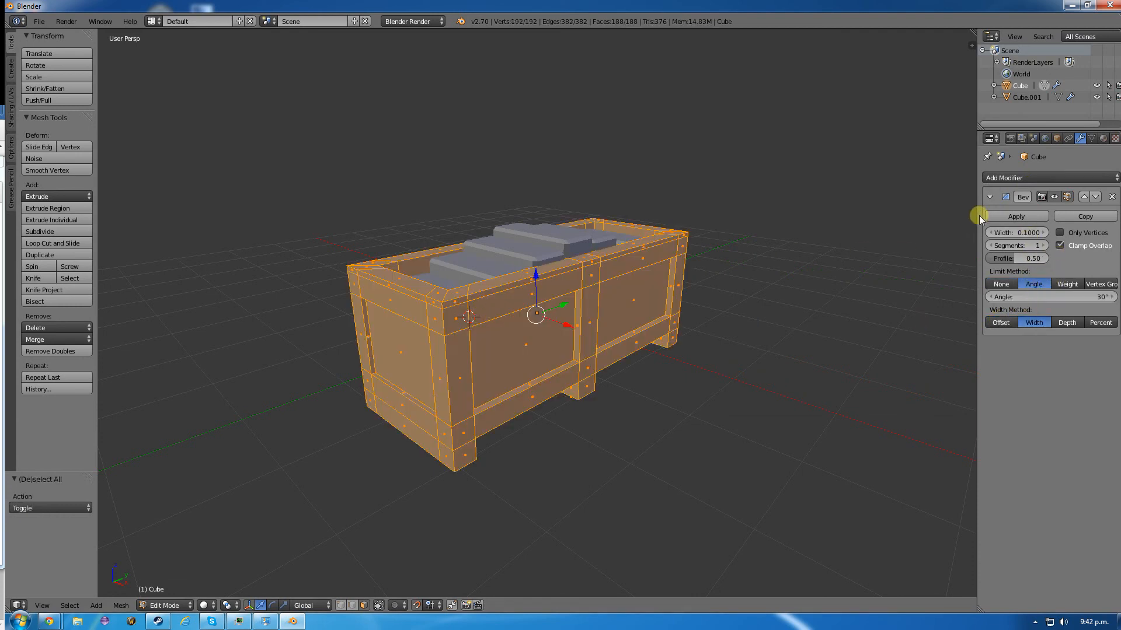
pyautogui.click(1112, 197)
# - Try another Bevel modifier on the fully selected crate with different segments and limit methods, remove it, and return to Object Mode
pyautogui.click(1050, 178)
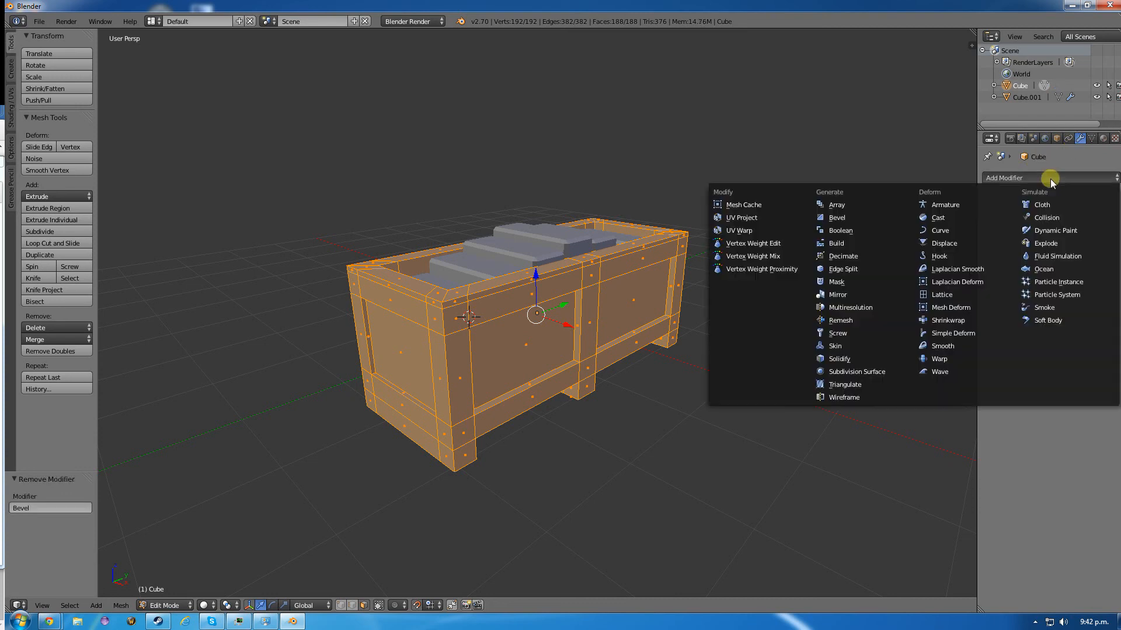
pyautogui.click(844, 219)
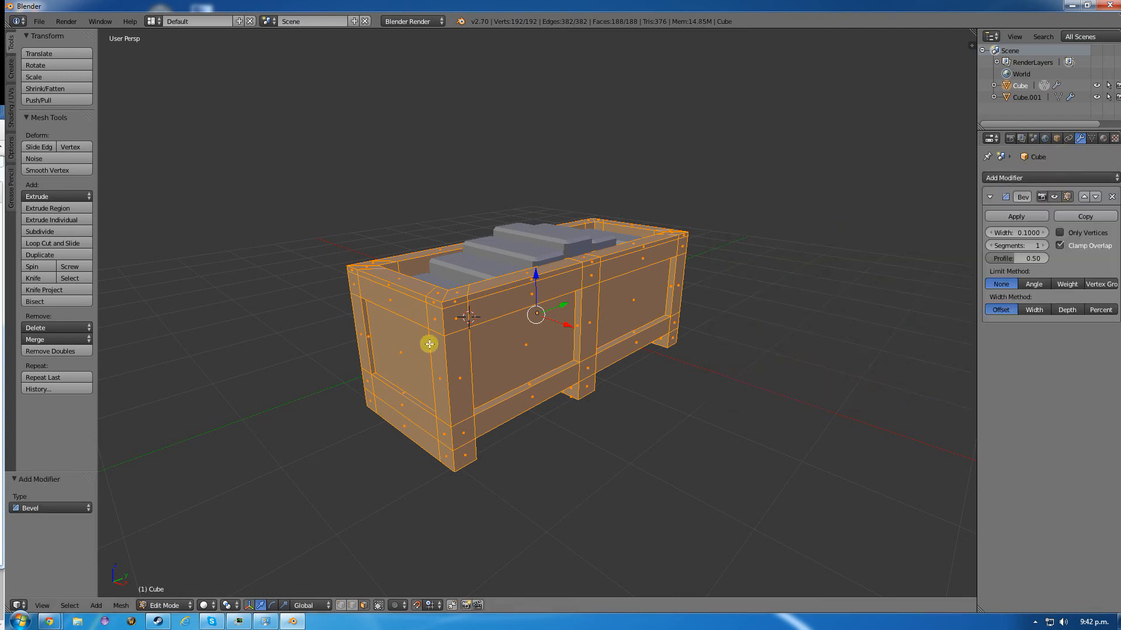
pyautogui.moveTo(429, 344); pyautogui.dragTo(549, 326, button='middle')
pyautogui.moveTo(534, 238); pyautogui.dragTo(315, 358, button='middle')
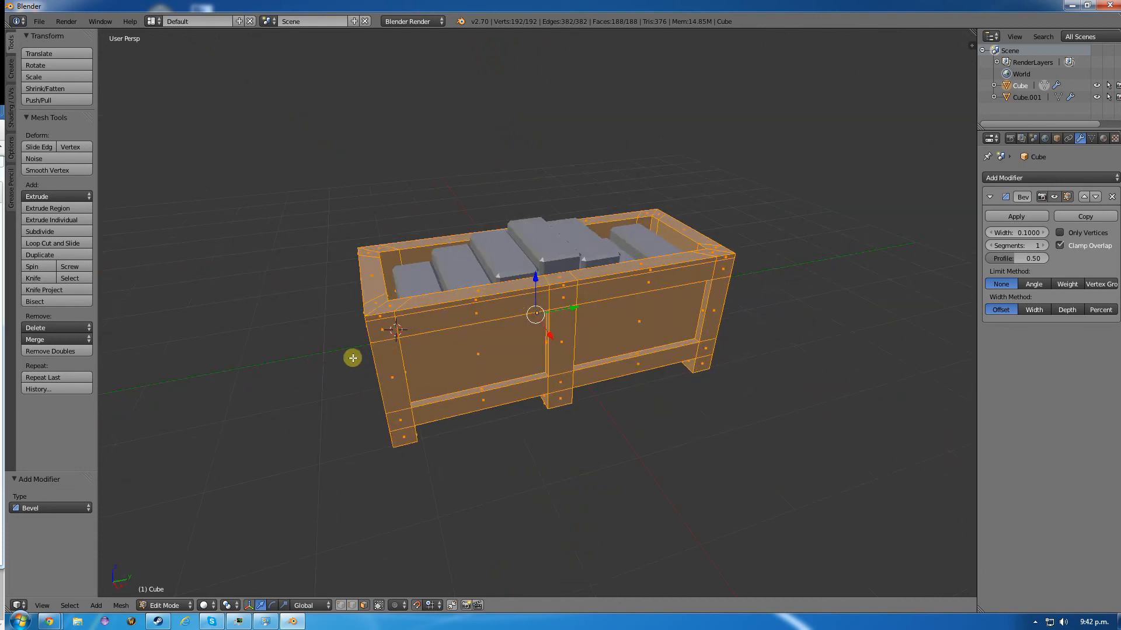
pyautogui.click(1042, 245)
pyautogui.click(1043, 246)
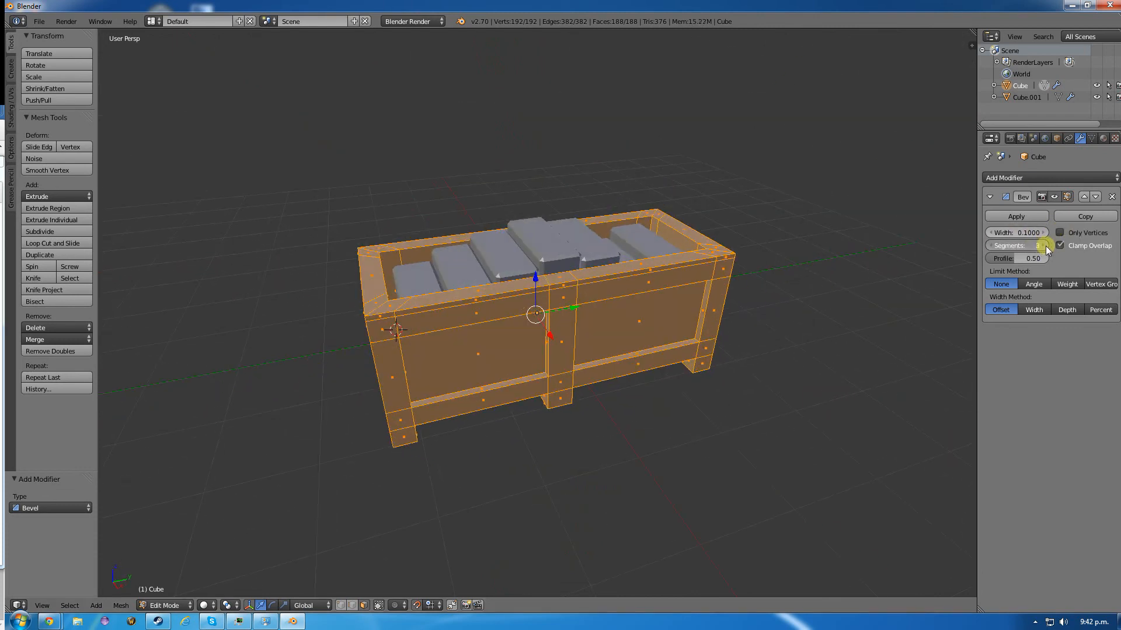
pyautogui.click(1043, 246)
pyautogui.click(990, 247)
pyautogui.click(990, 248)
pyautogui.click(991, 248)
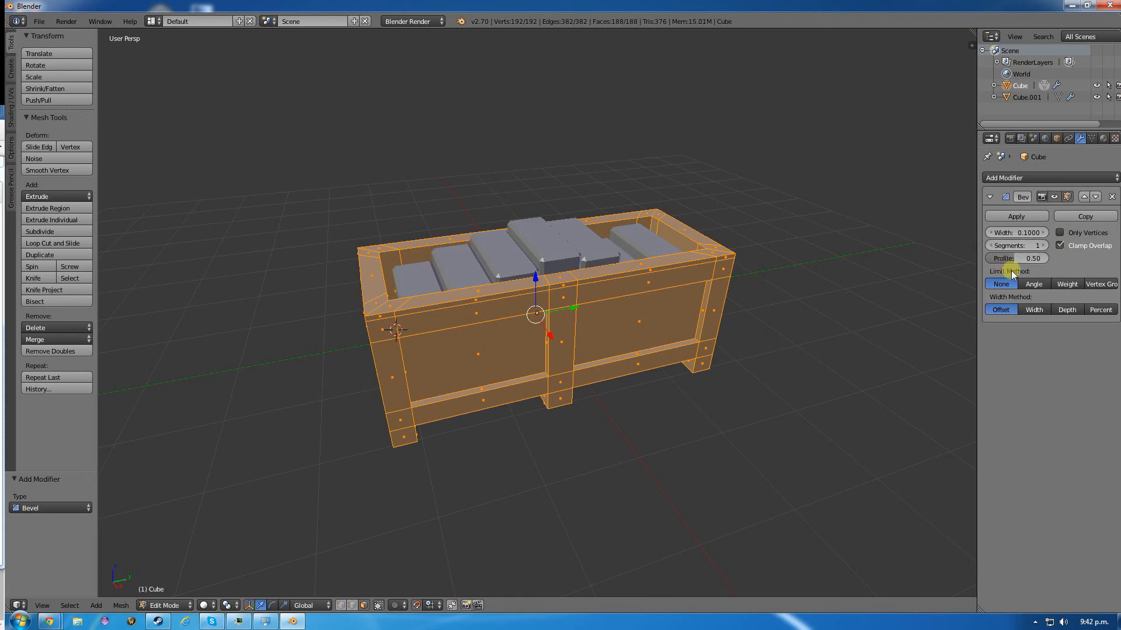
pyautogui.click(1033, 284)
pyautogui.click(1066, 284)
pyautogui.click(1089, 284)
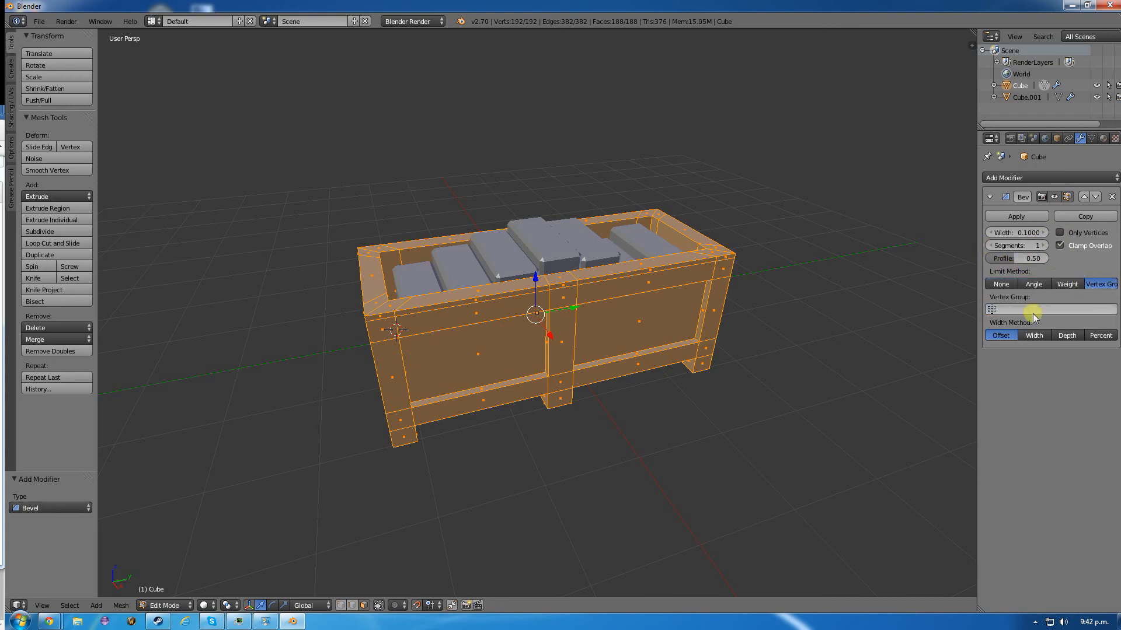
pyautogui.click(1111, 197)
pyautogui.press('Tab')
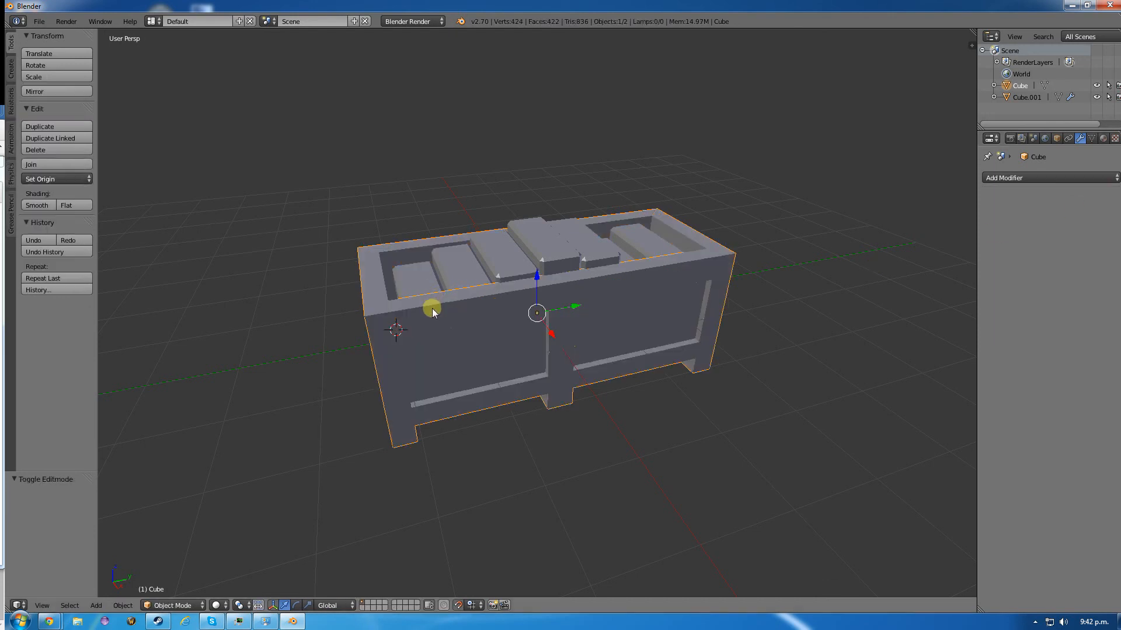
# - Save the crate model as cratebox.blend in the blends folder
pyautogui.moveTo(430, 303); pyautogui.dragTo(455, 304, button='middle')
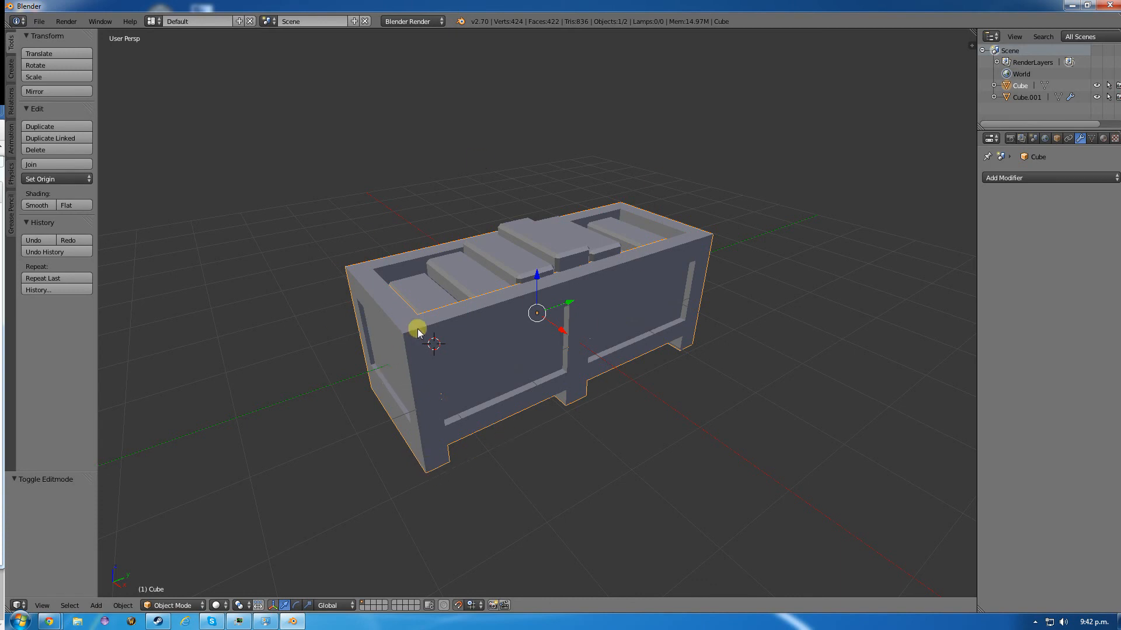
pyautogui.click(42, 22)
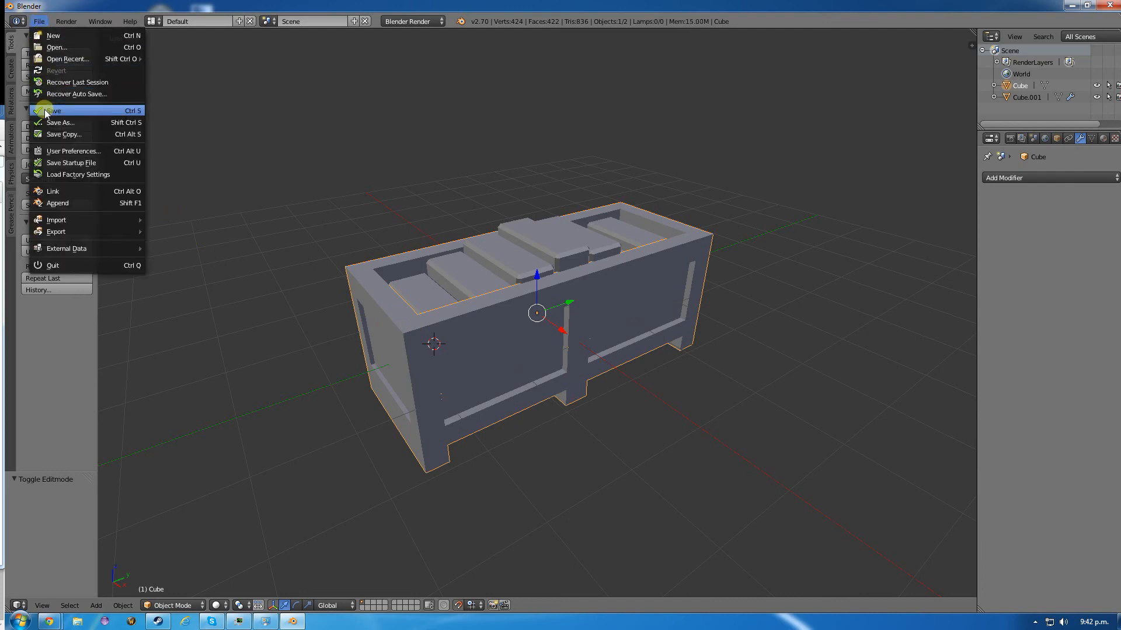
pyautogui.click(62, 112)
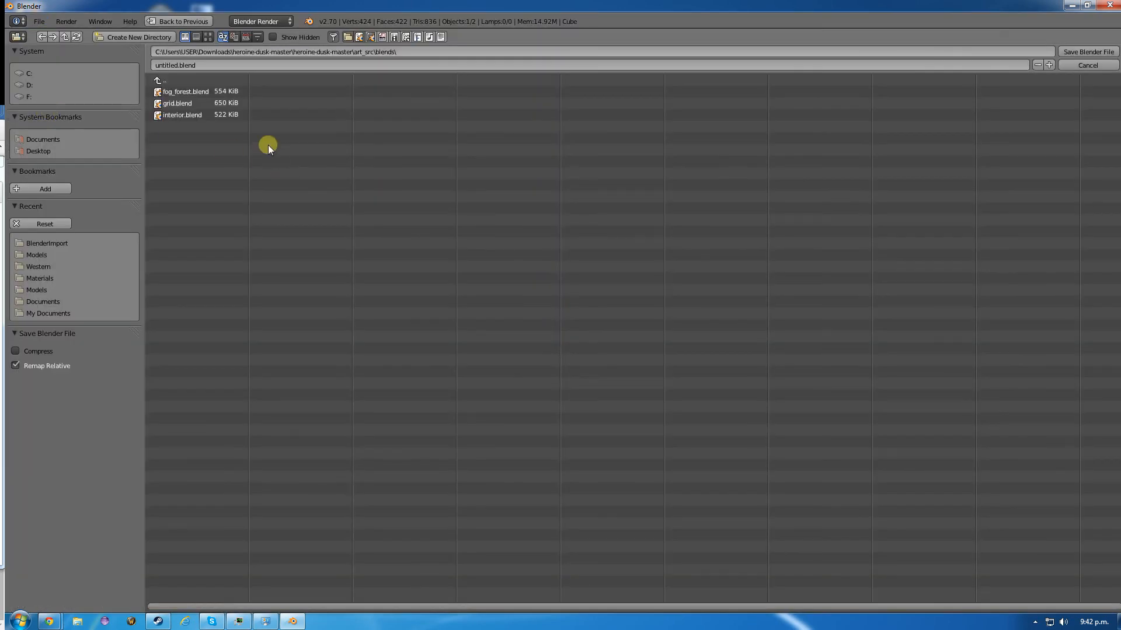
pyautogui.click(210, 65)
pyautogui.write('cratebox')
pyautogui.click(1085, 53)
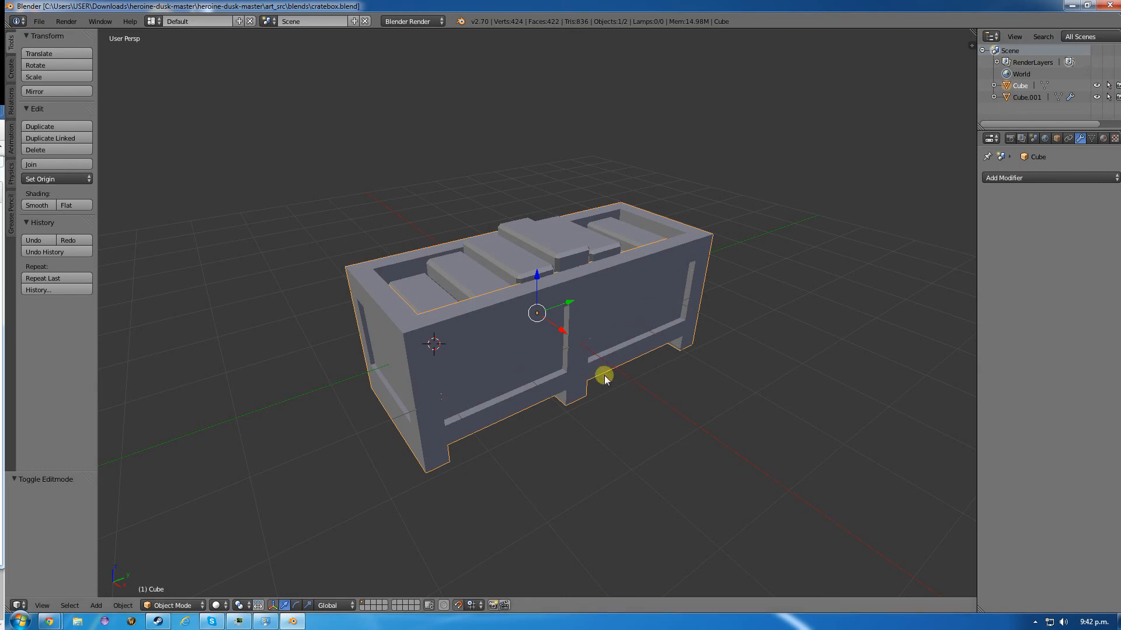
# - Save cratebox.blend again and open the Save As file browser on the blends folder
pyautogui.click(39, 21)
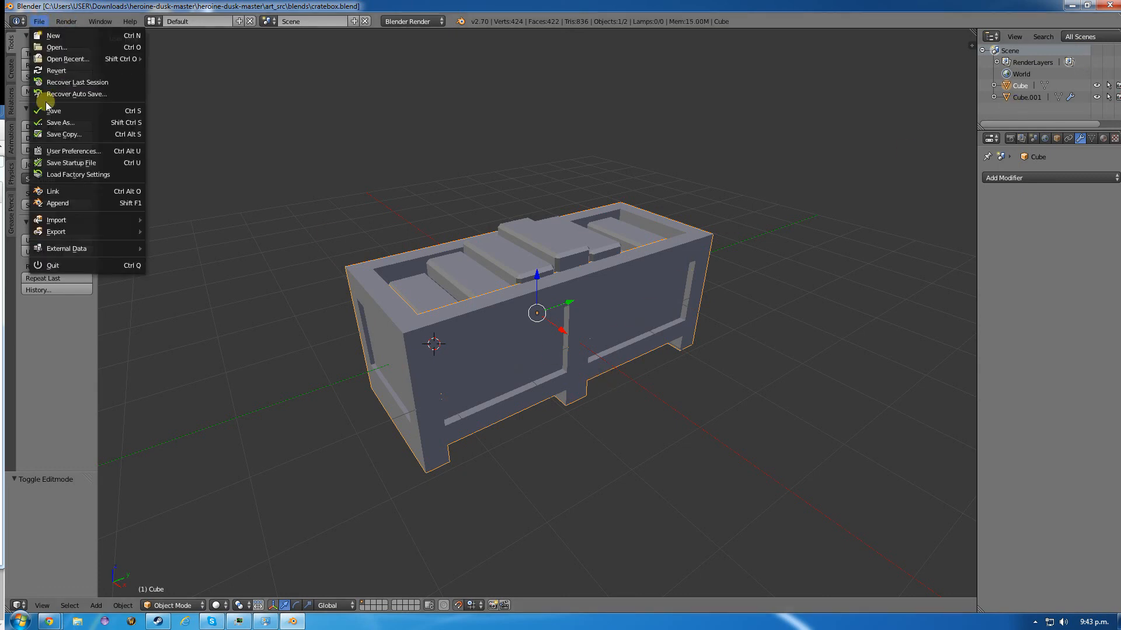
pyautogui.click(51, 110)
pyautogui.click(39, 21)
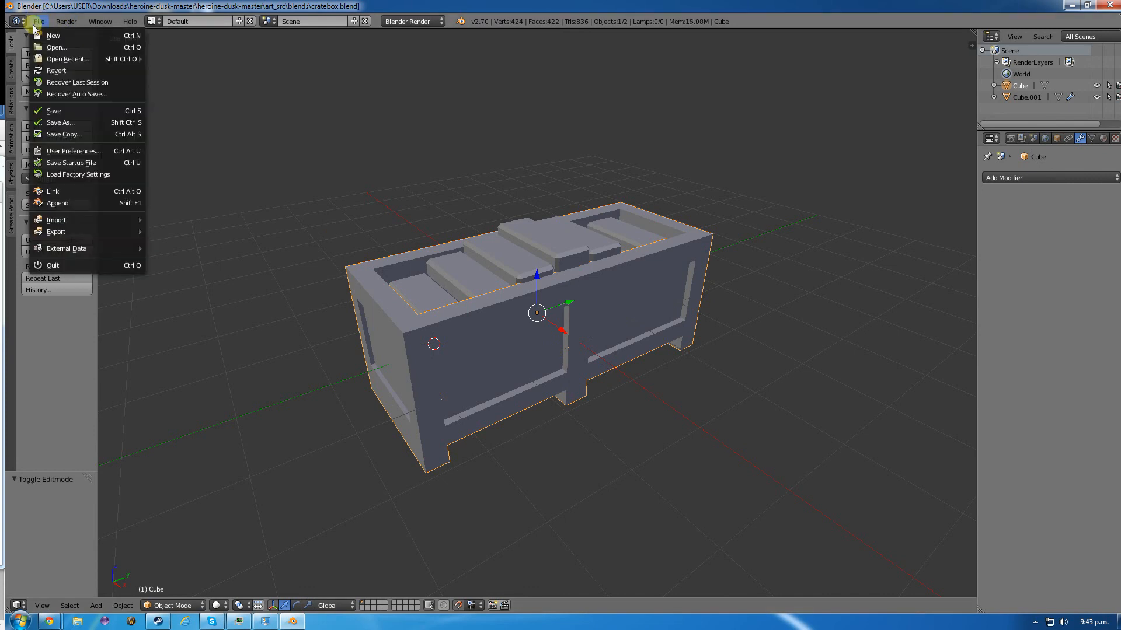
pyautogui.click(59, 123)
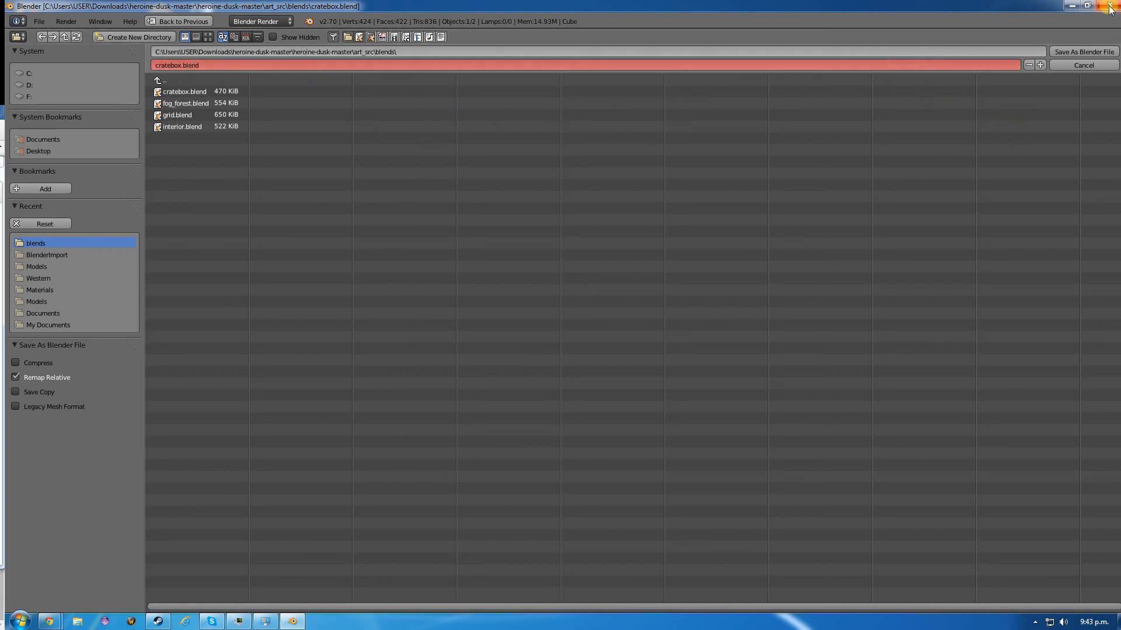
pyautogui.click(1033, 625)
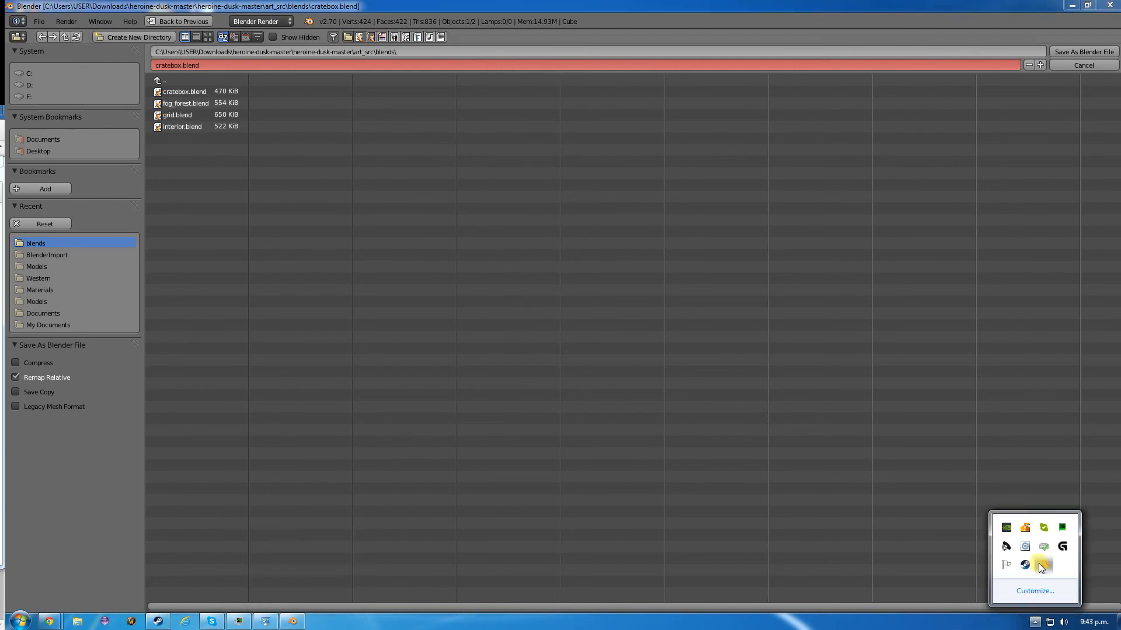